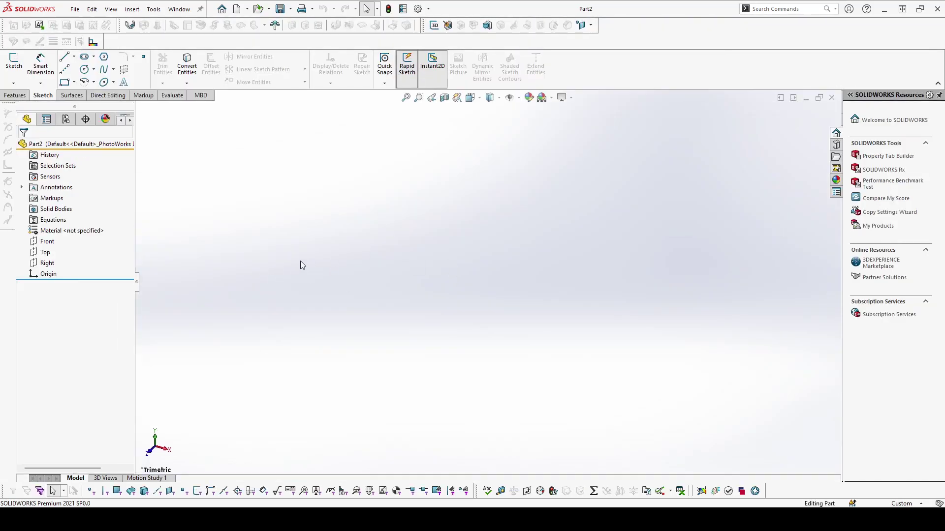
Show the view Orientation choices over the new, empty Part2
key(space)
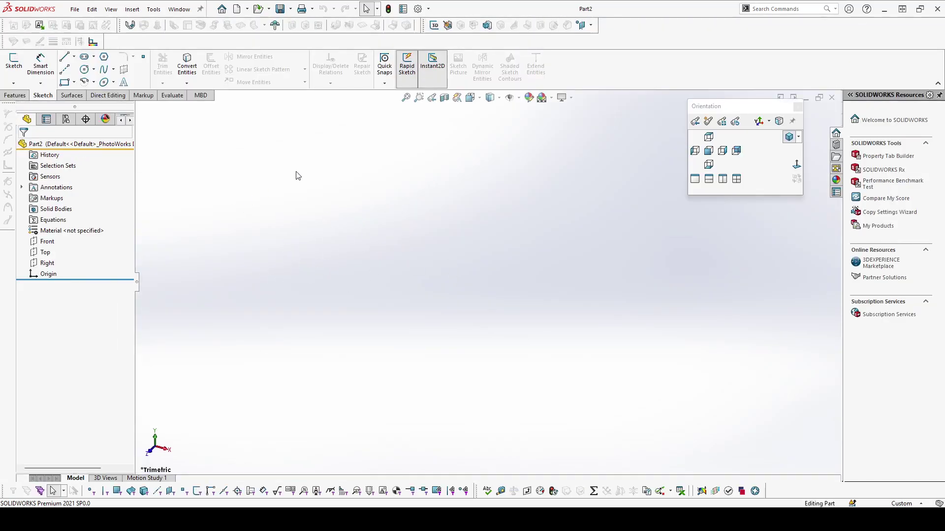
Start a sketch on the Front plane and draw a circle centred on the origin
click(13, 66)
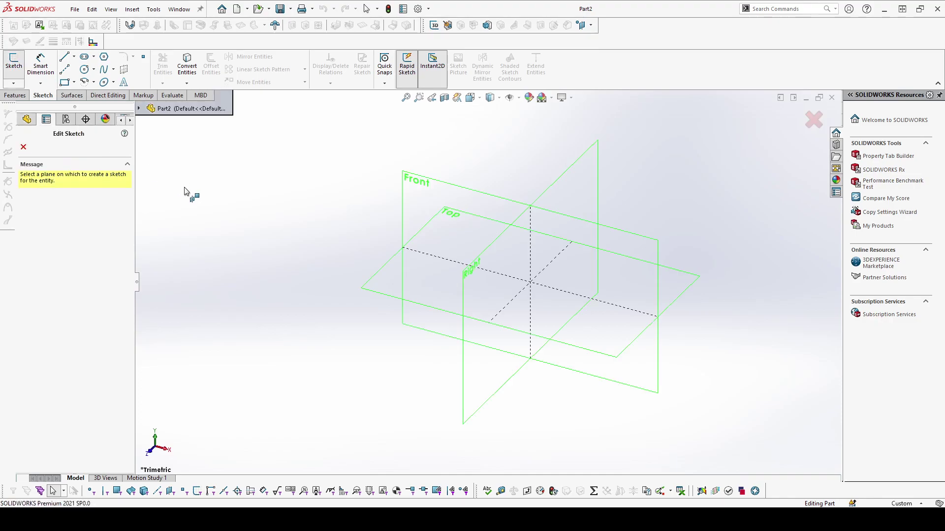
click(405, 184)
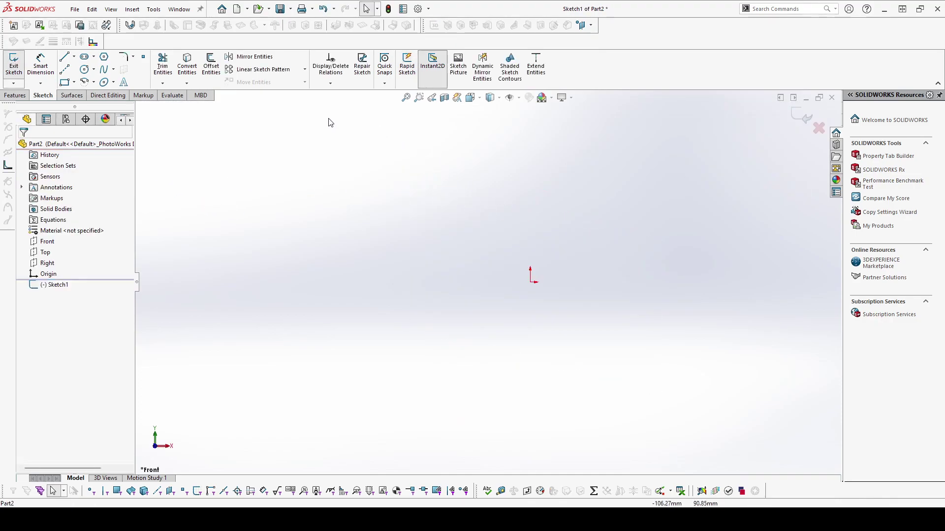
click(84, 68)
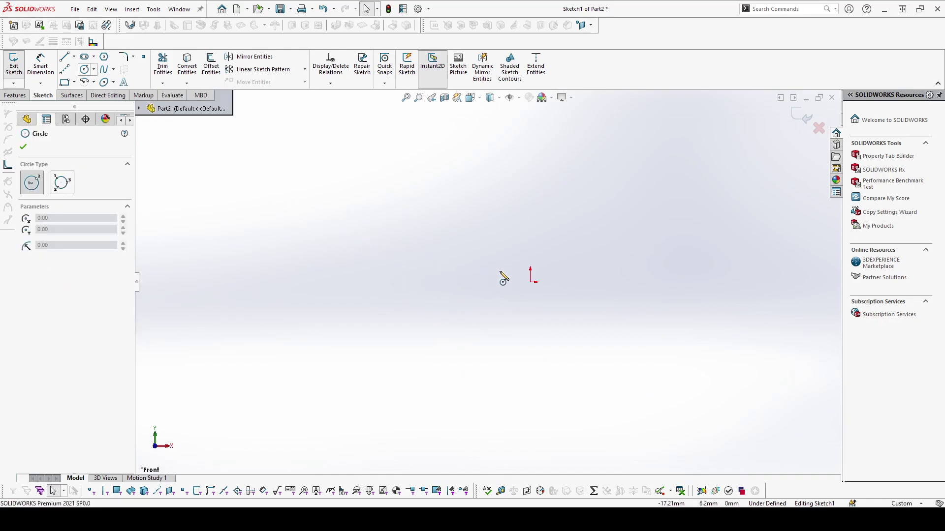
click(531, 281)
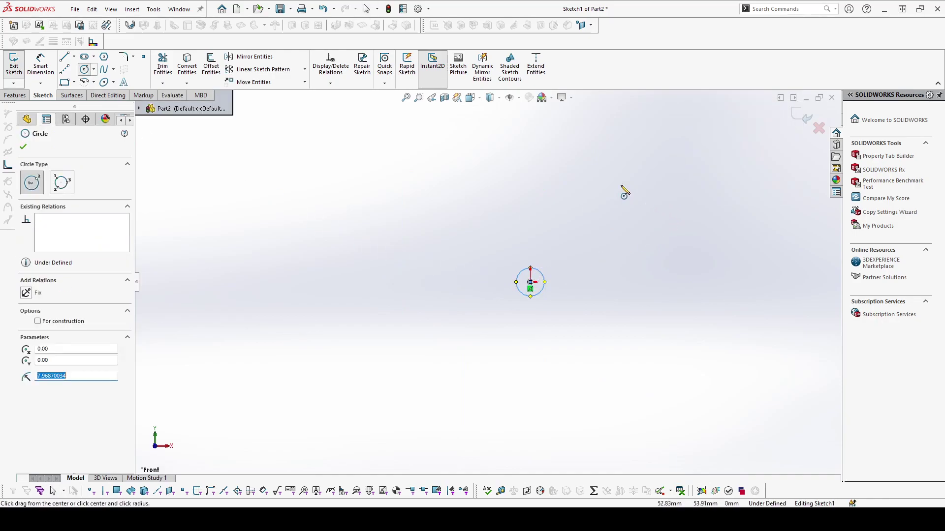
key(Escape)
Dimension the circle to a 3 mm diameter and exit Sketch1
key(d)
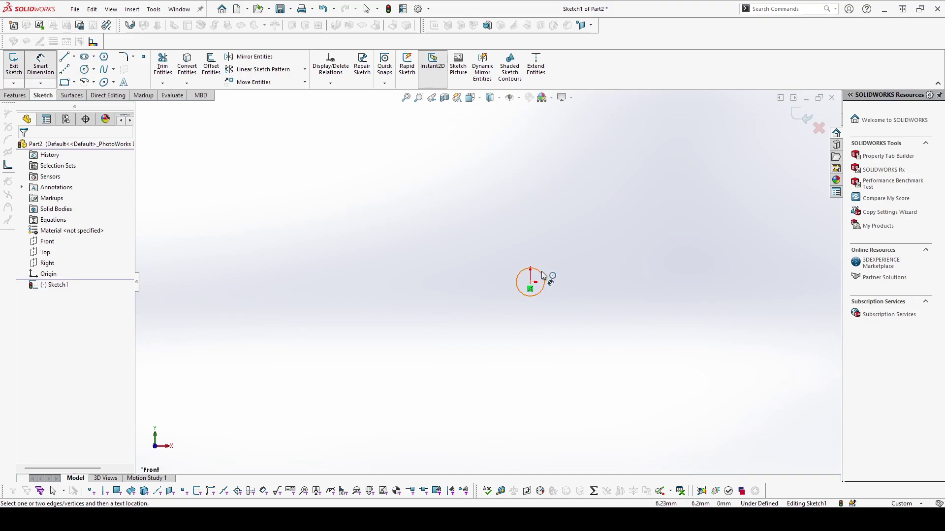
click(542, 276)
click(531, 246)
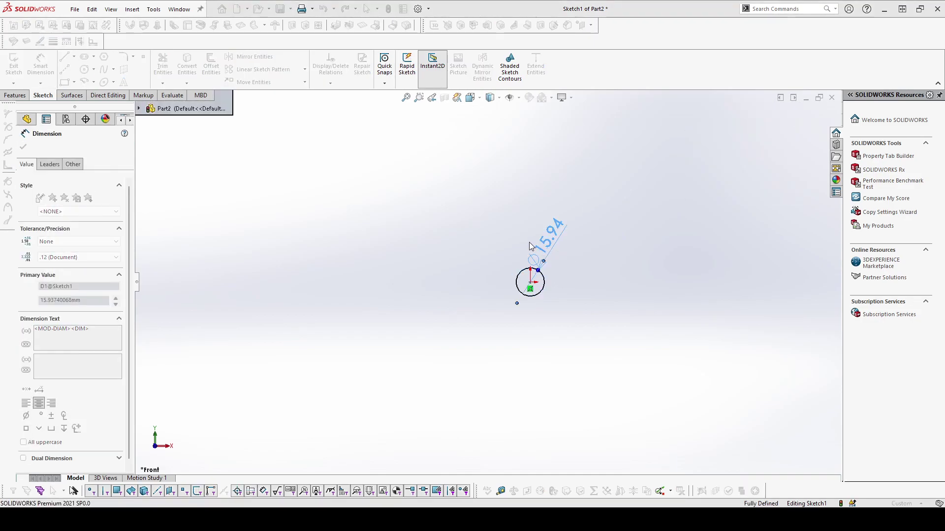
text(3)
key(Return)
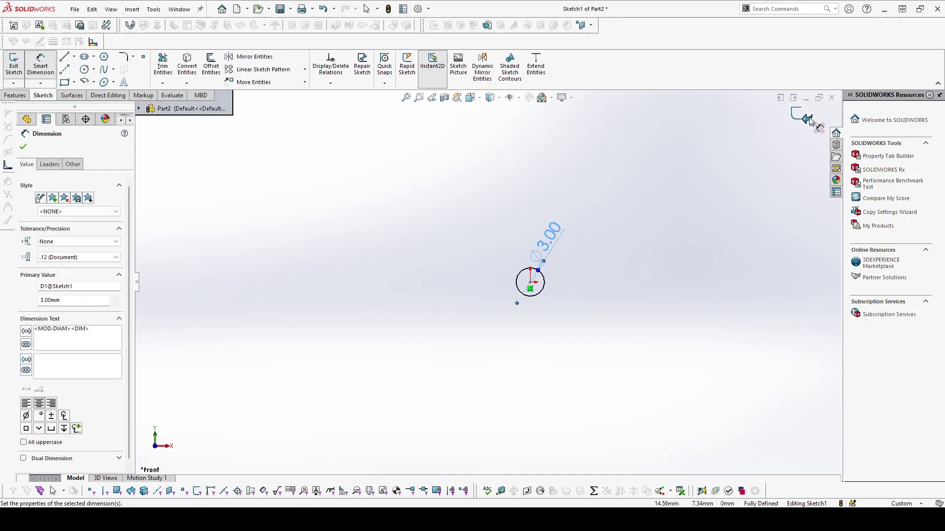
key(space)
key(Escape)
click(809, 121)
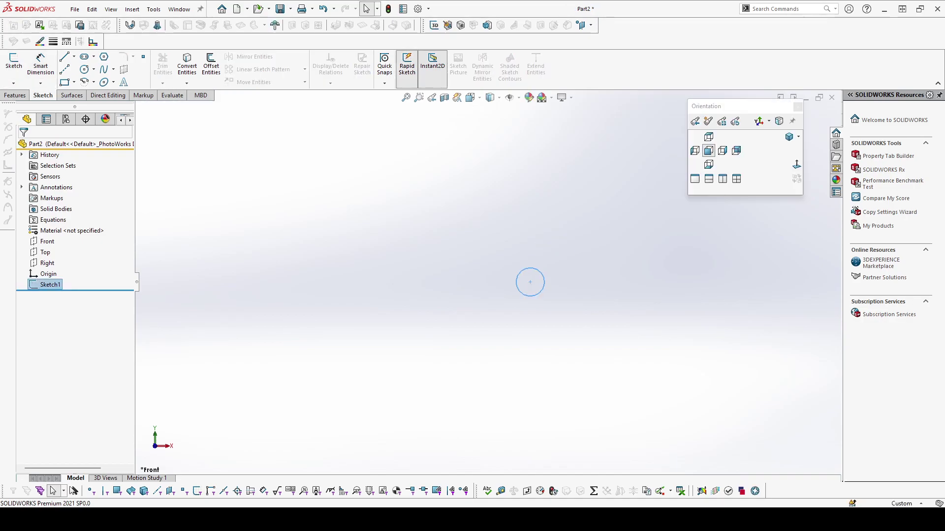
Extrude Sketch1 19 mm blind into a solid rod, Boss-Extrude1
key(Escape)
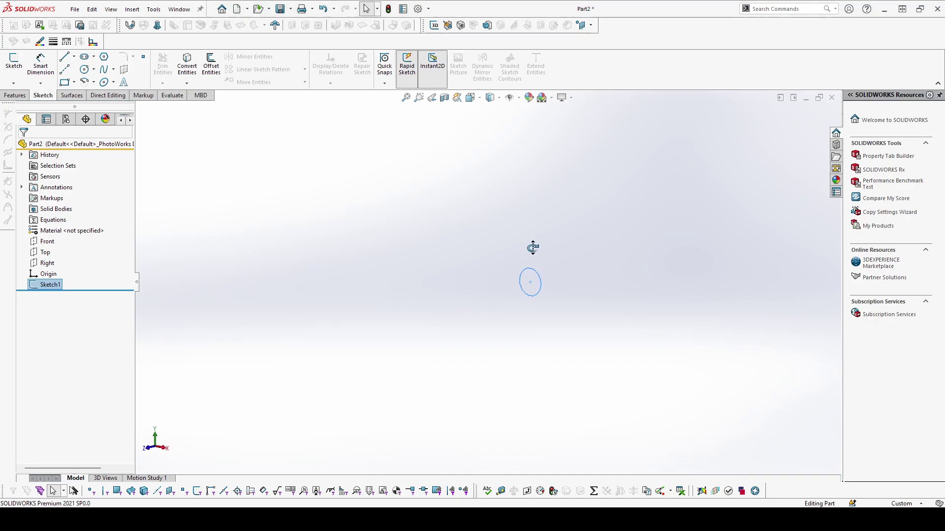
middle_drag(533, 249, 533, 261)
click(14, 96)
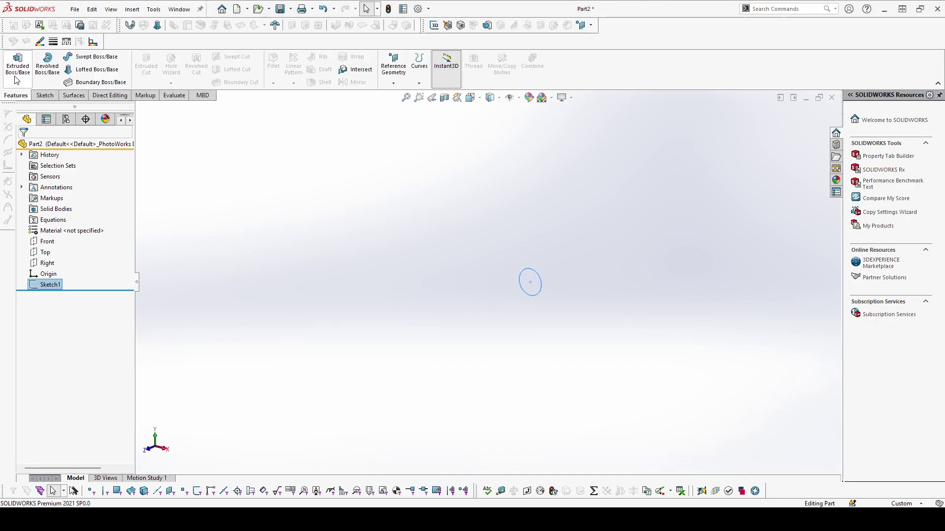
click(17, 64)
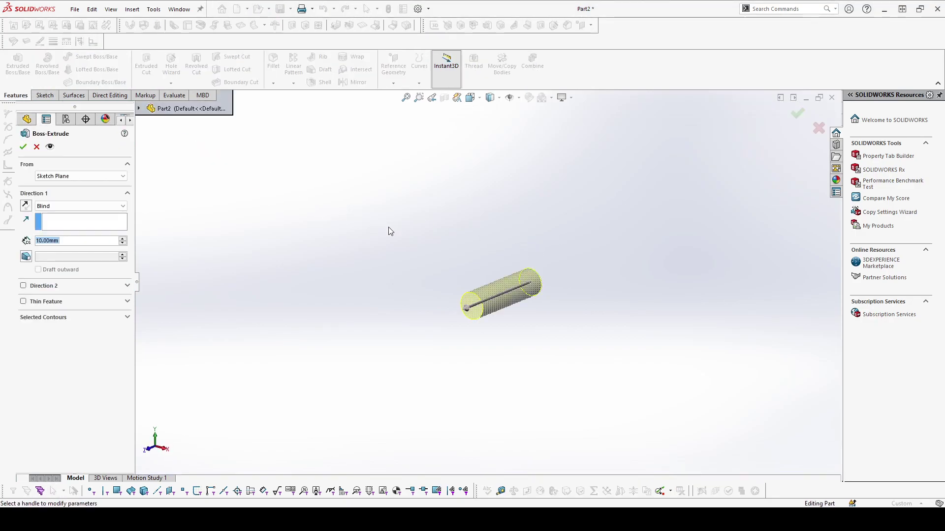
text(19)
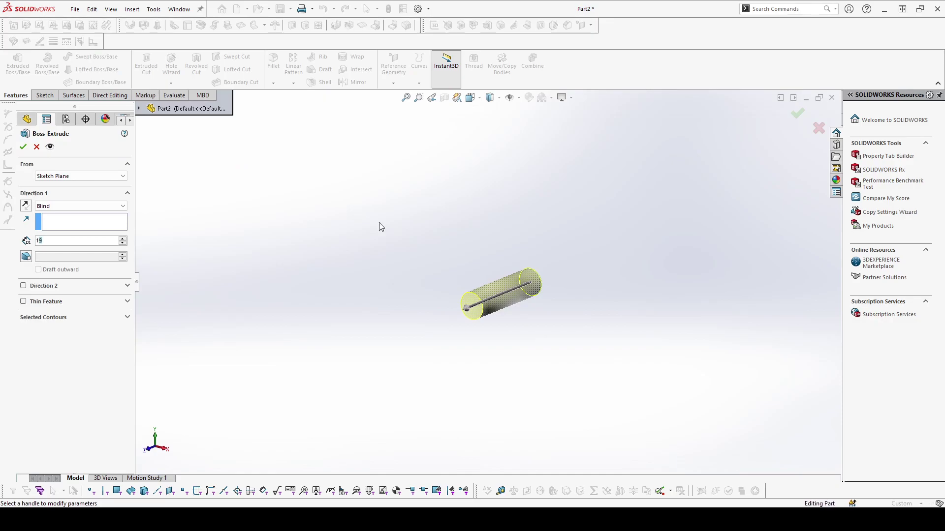
key(Return)
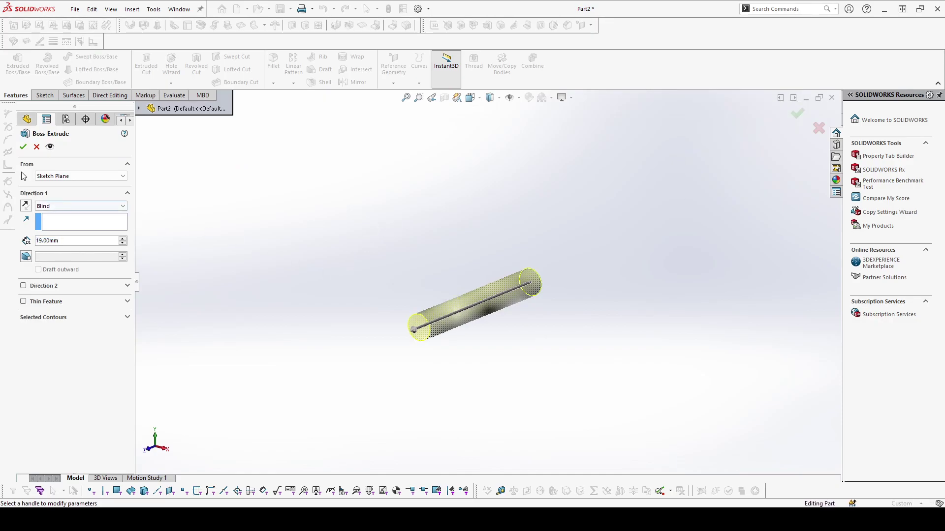
click(23, 147)
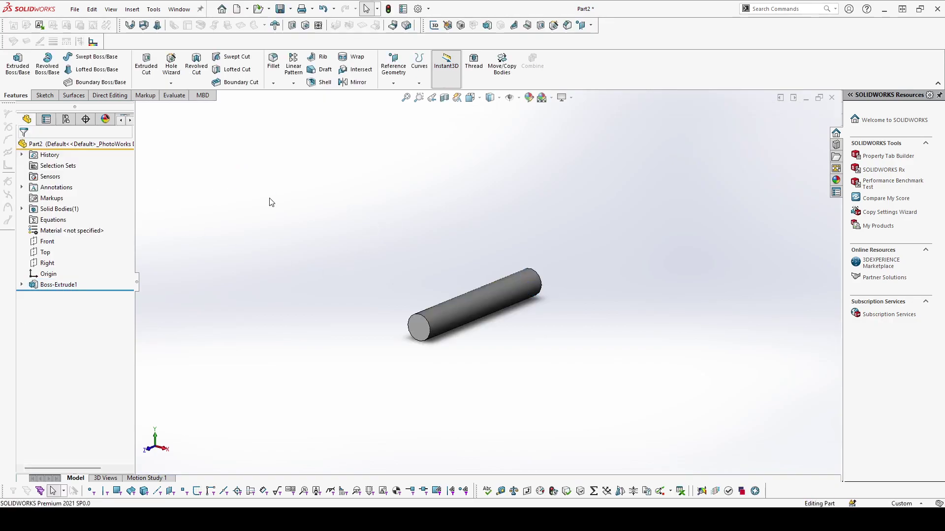
Extrude Sketch1 a second time with a 7 mm depth
key(space)
click(21, 285)
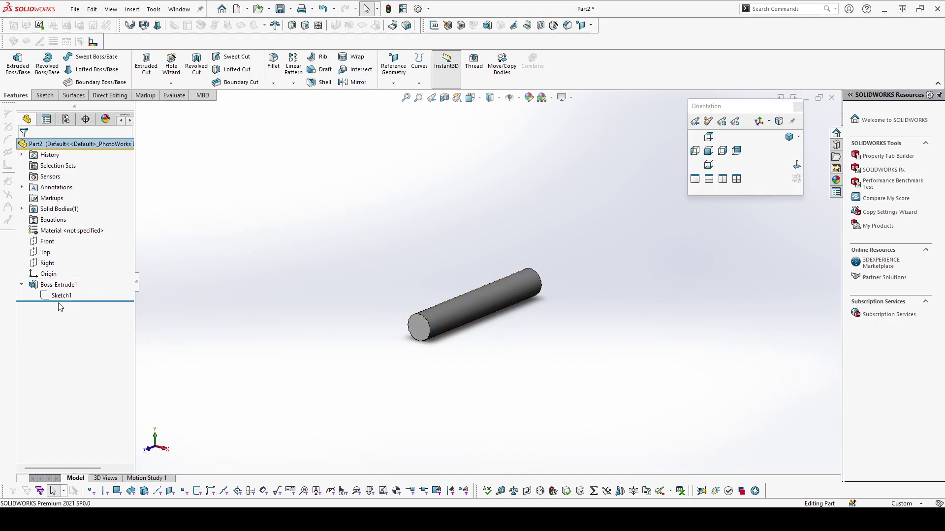
click(54, 297)
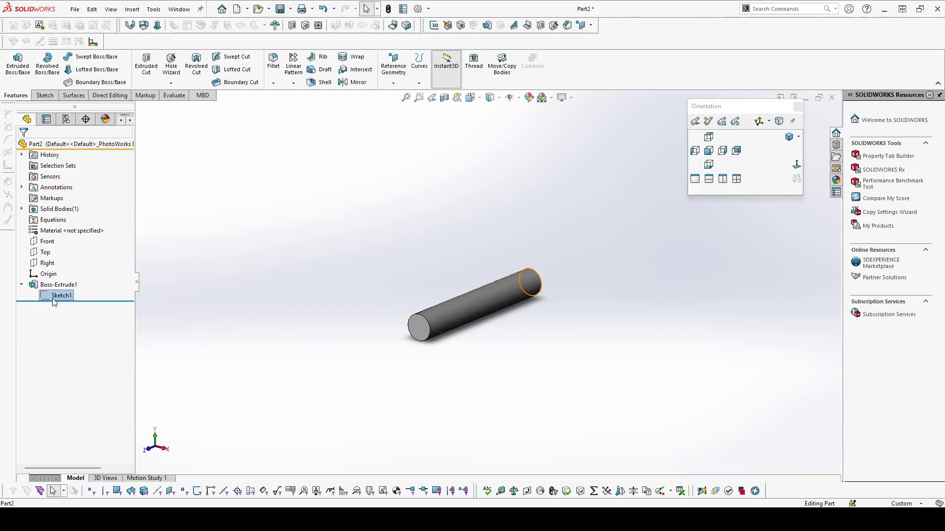
click(20, 77)
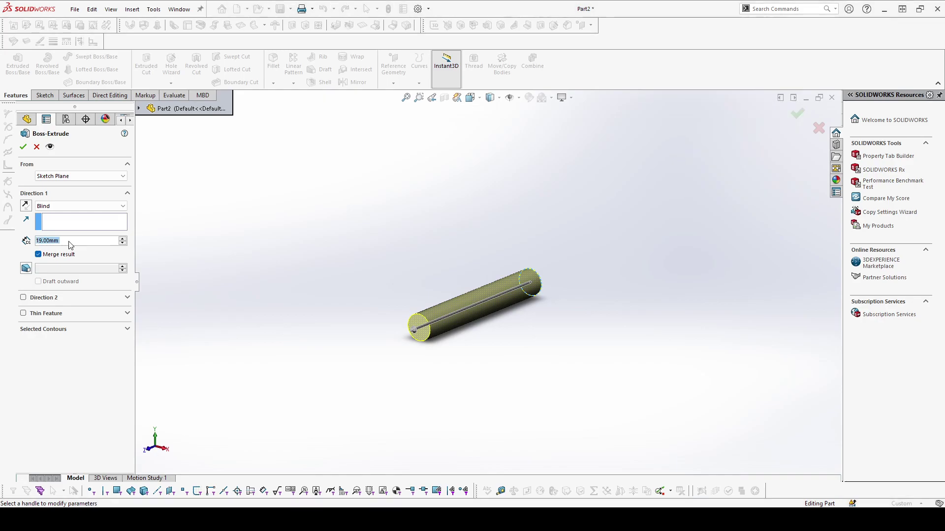
double_click(69, 241)
text(7)
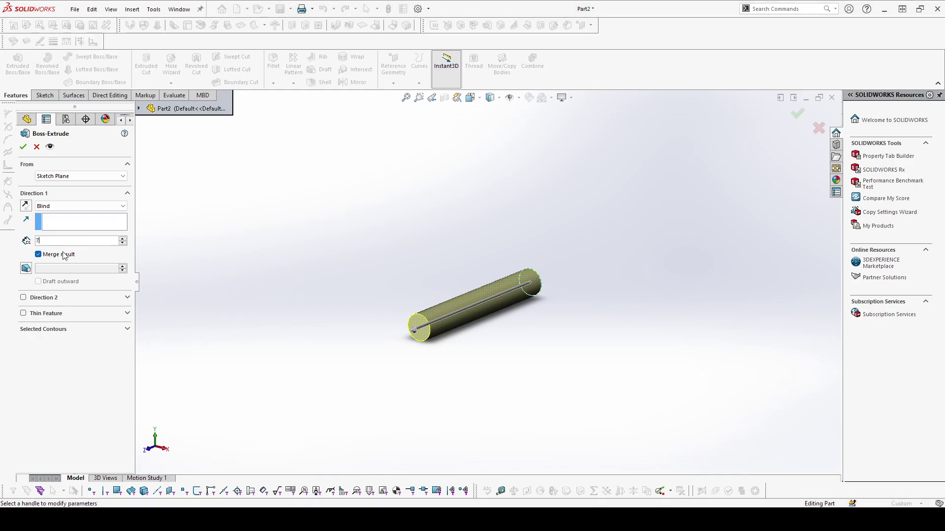
key(Return)
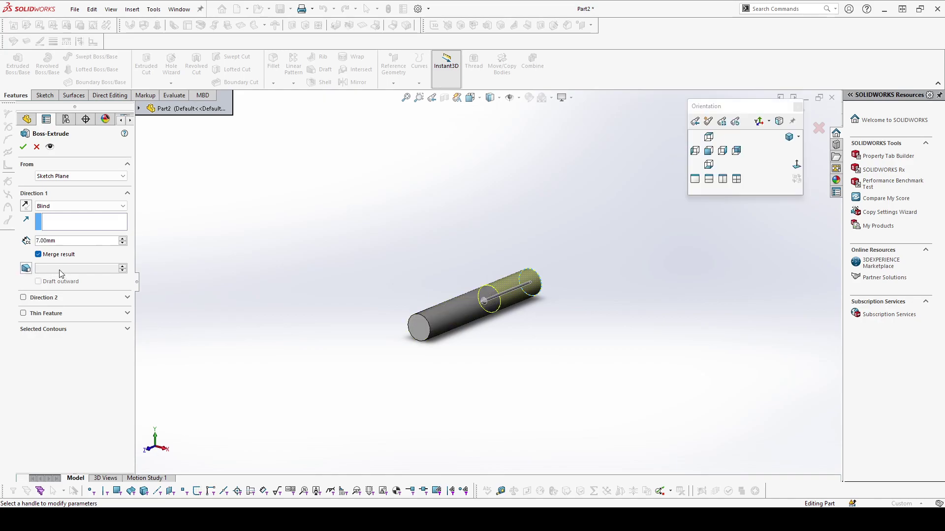
Add a 12° draft and reverse the direction so the extrusion forms a pointed tip
key(space)
click(25, 270)
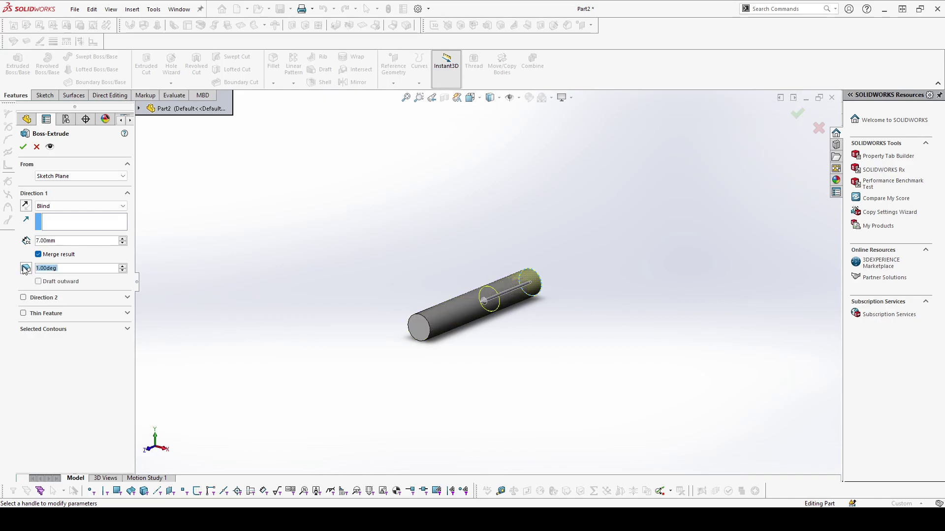
text(12)
key(Return)
click(483, 300)
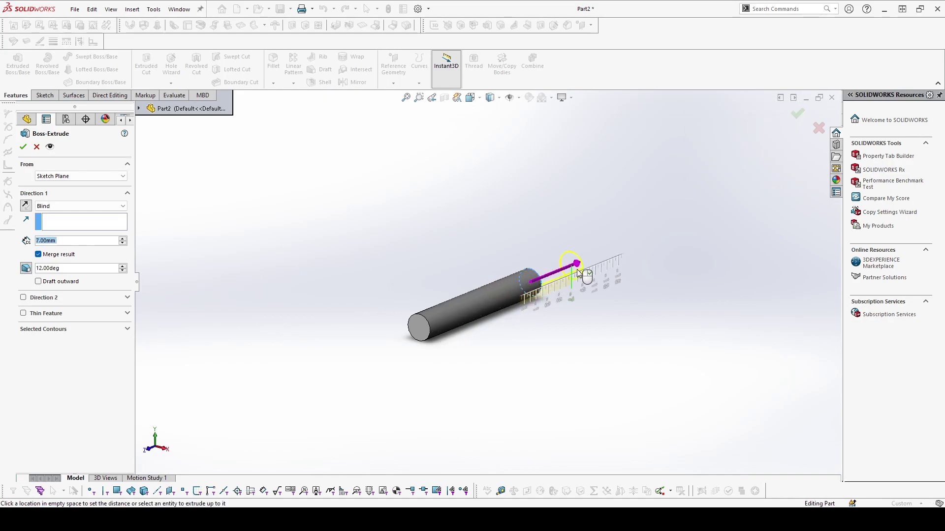
click(579, 274)
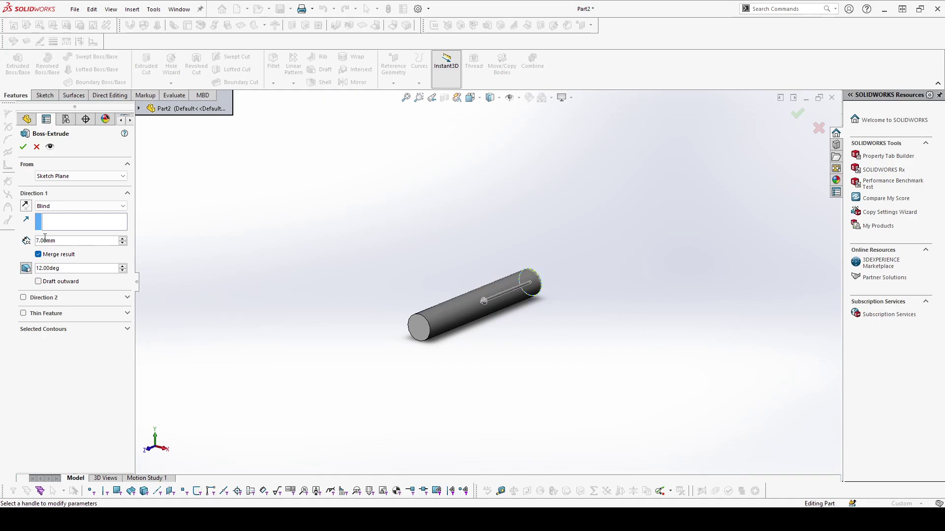
click(26, 207)
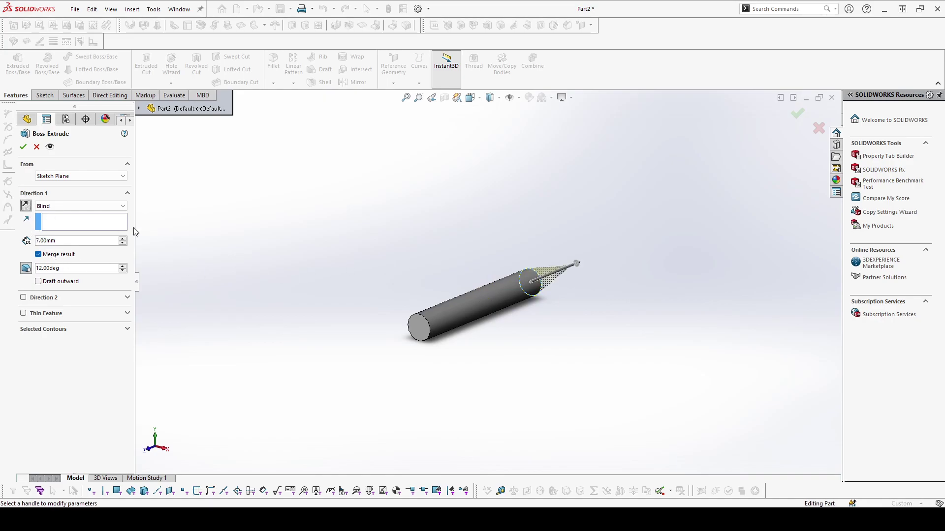
key(space)
middle_drag(376, 234, 405, 243)
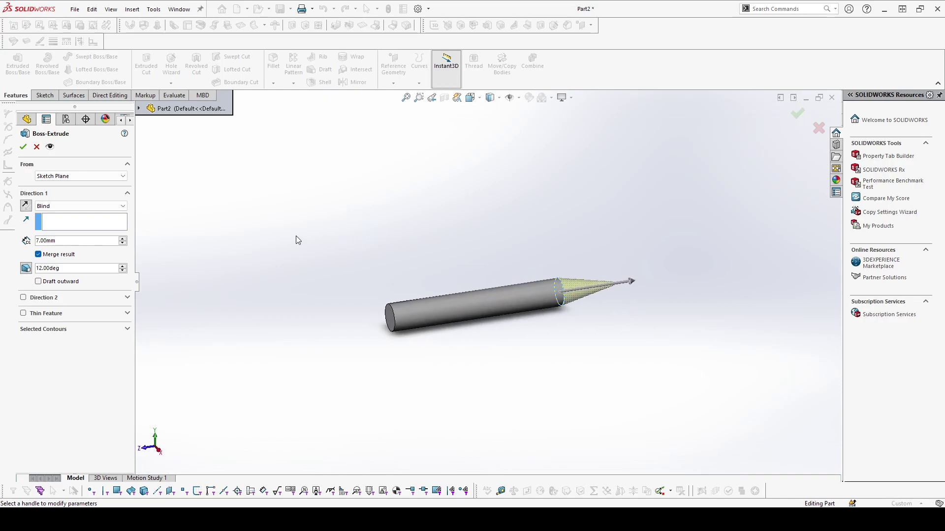
click(23, 147)
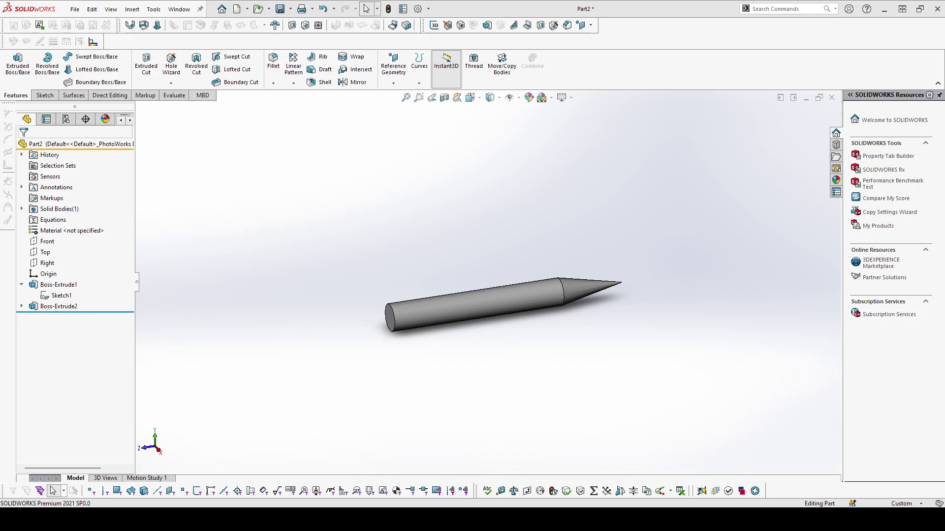
Start a new extrusion sketch on the rod's circular end face
key(s)
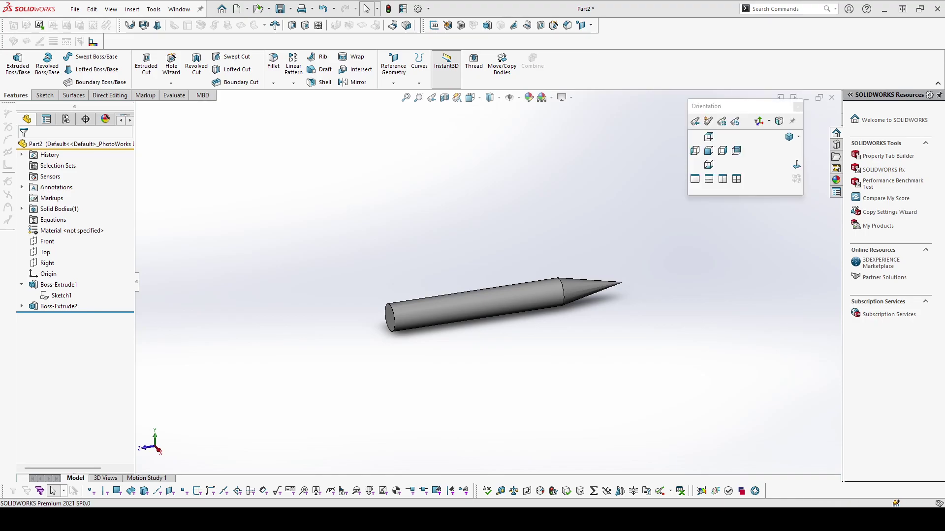
middle_drag(393, 253, 378, 261)
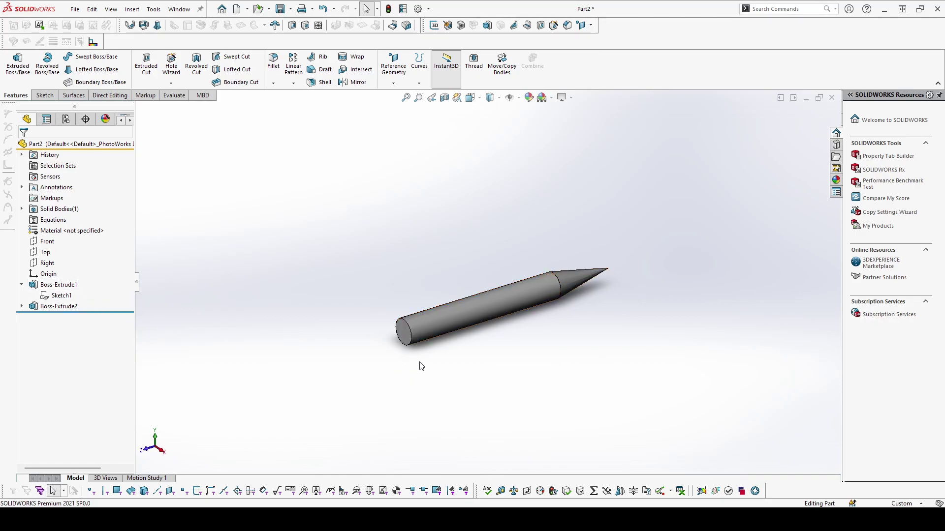
click(410, 343)
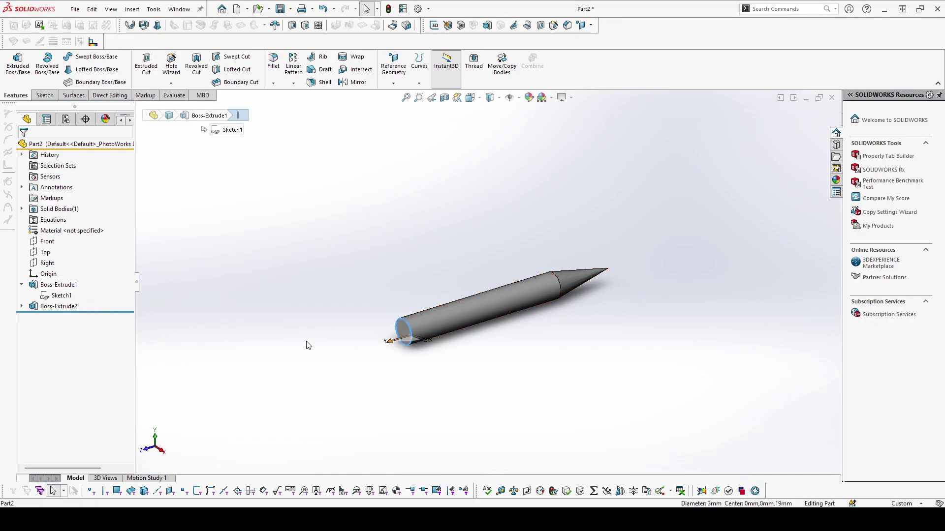
click(286, 307)
click(17, 71)
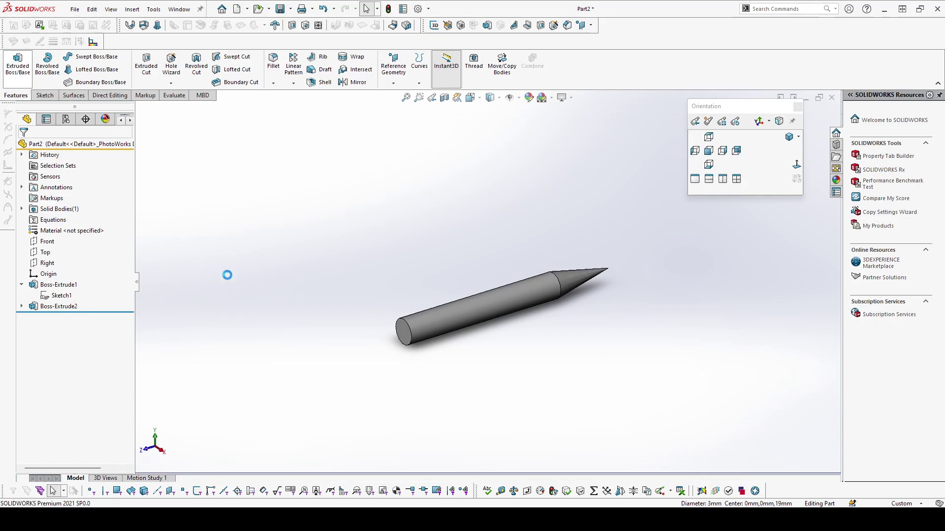
click(412, 342)
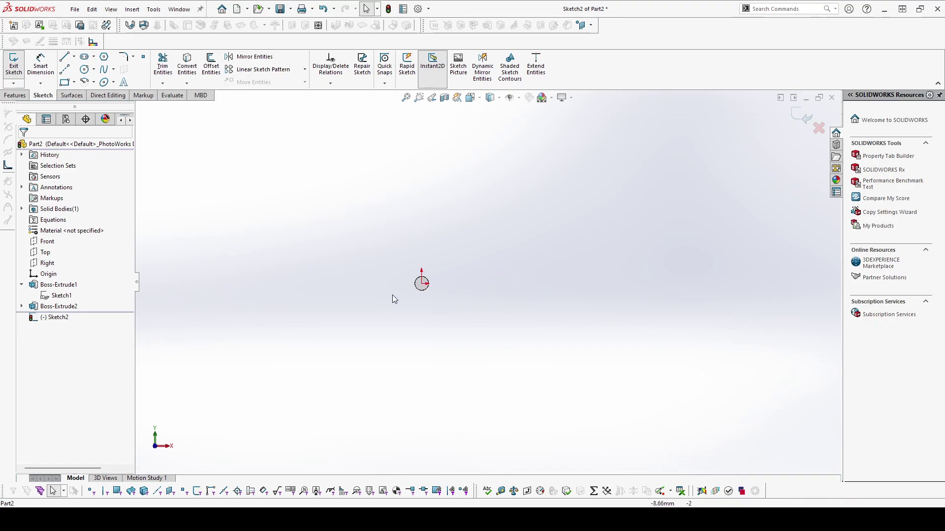
Abandon the empty Sketch2 and orbit back to view the whole pointed rod
scroll(392, 294, down, 5)
scroll(446, 287, down, 1)
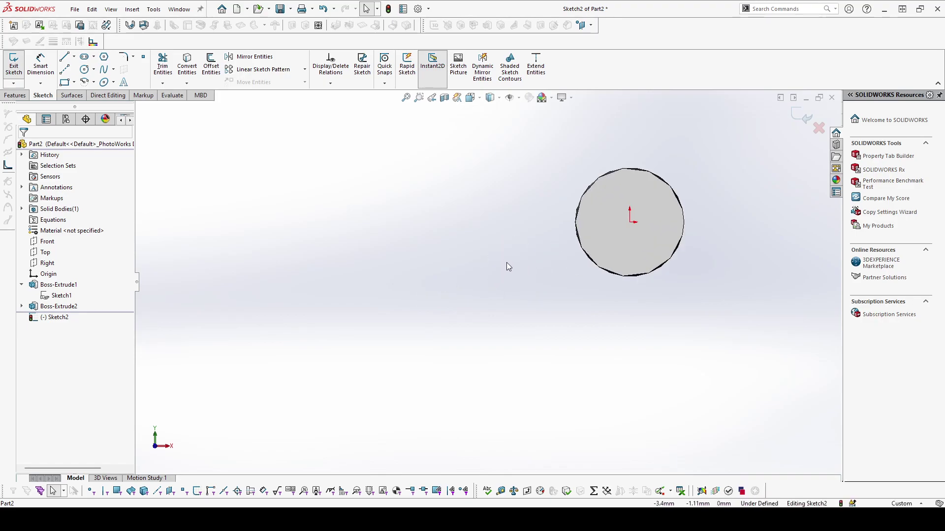
ctrl+middle_drag(516, 257, 352, 332)
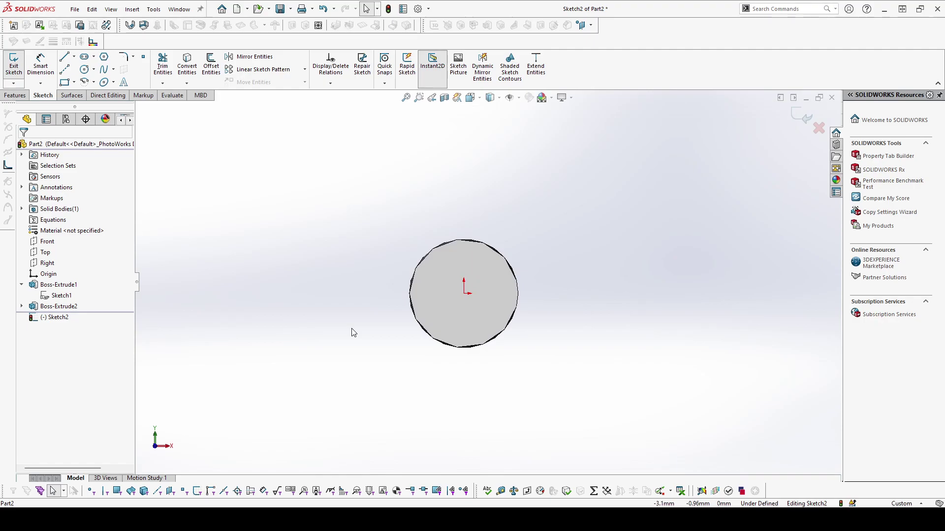
key(ctrl+z)
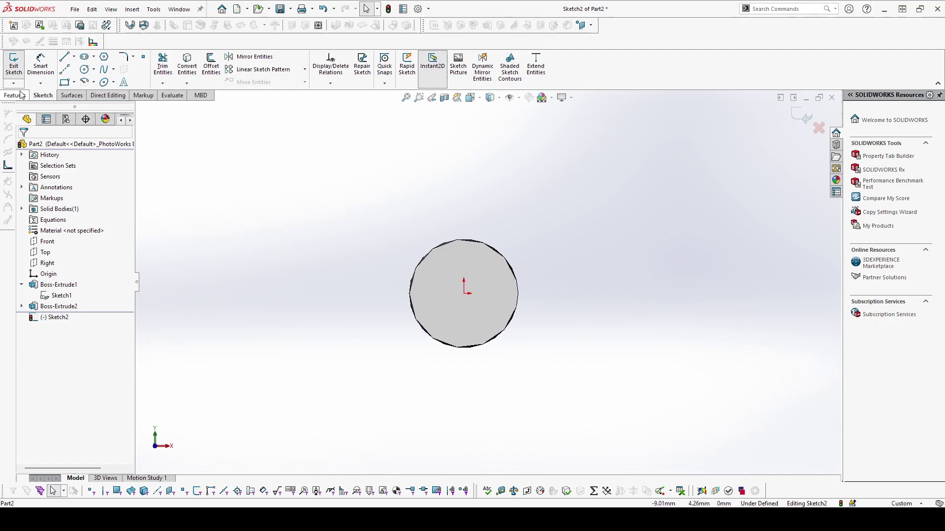
mouse_move(476, 257)
middle_down()
mouse_move(365, 262)
mouse_move(441, 308)
middle_up()
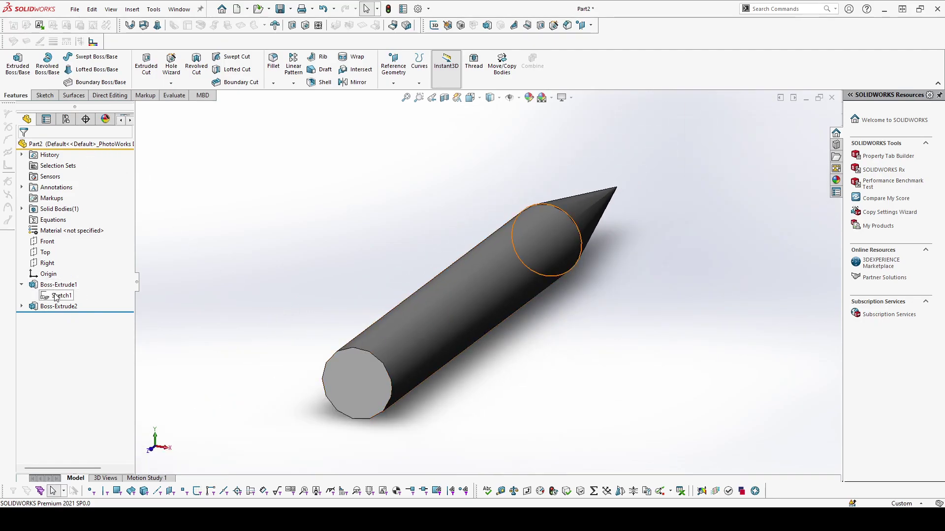
Start an Extruded Boss sketch on the rod's flat end face
click(361, 350)
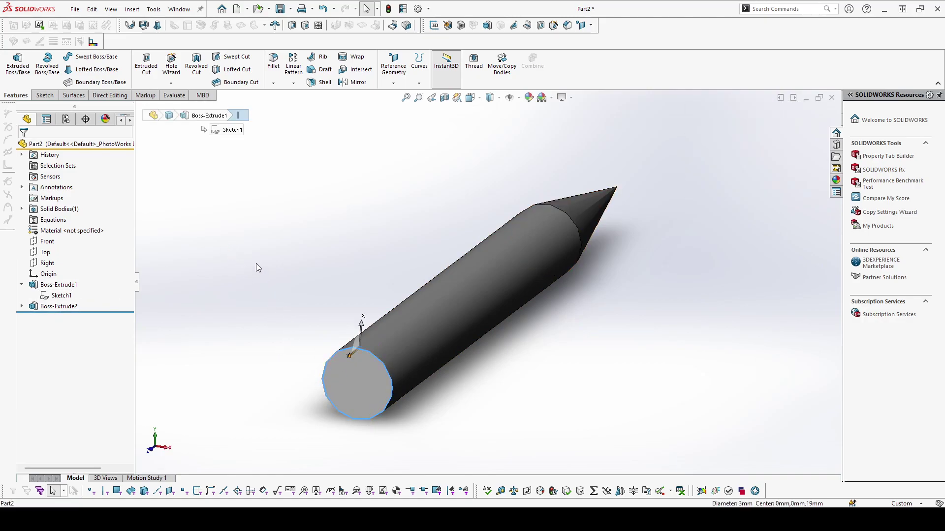
click(260, 249)
click(17, 78)
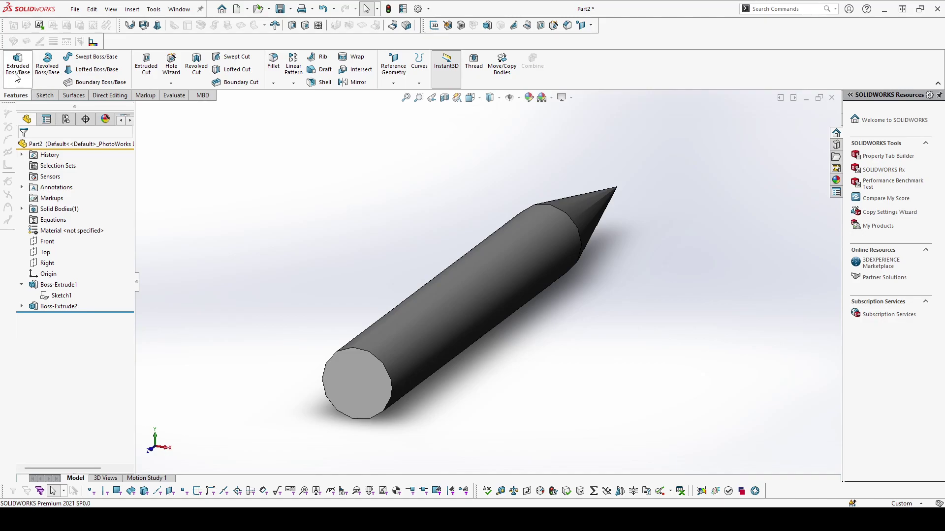
click(375, 395)
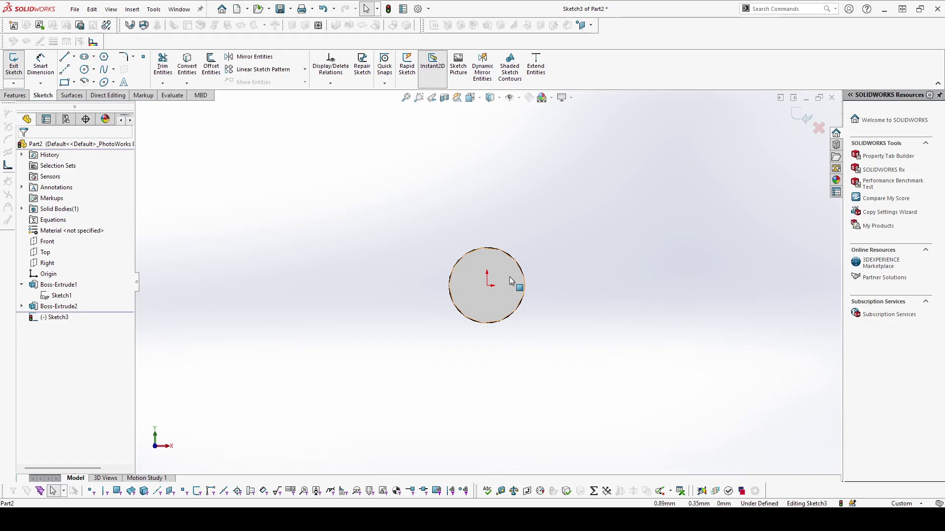
click(510, 281)
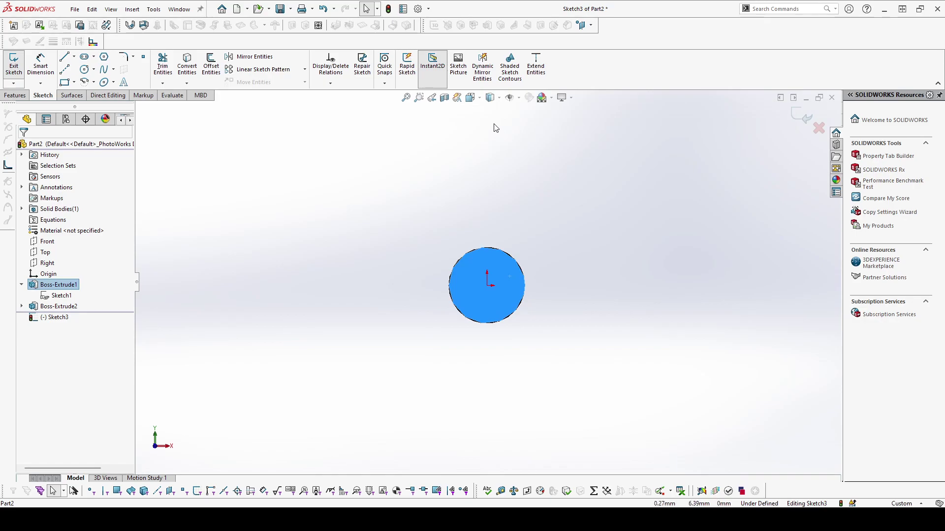
key(space)
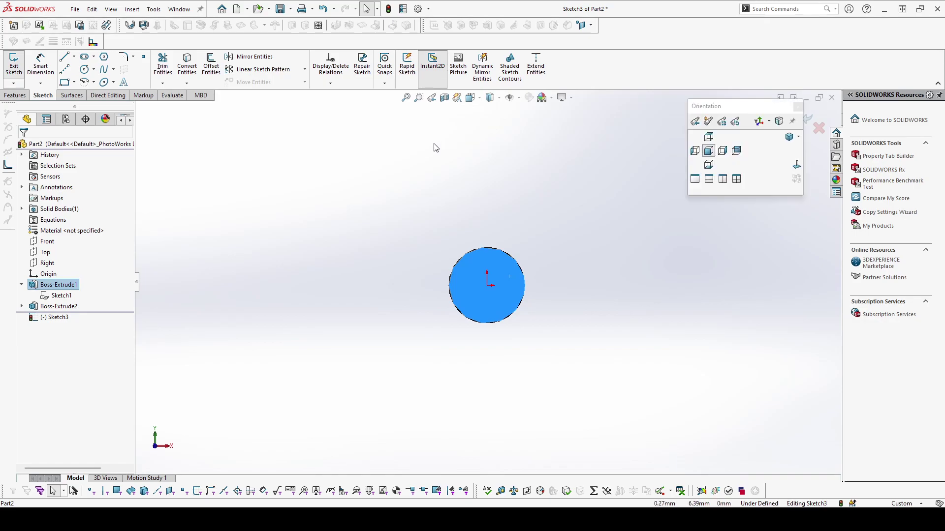
key(Escape)
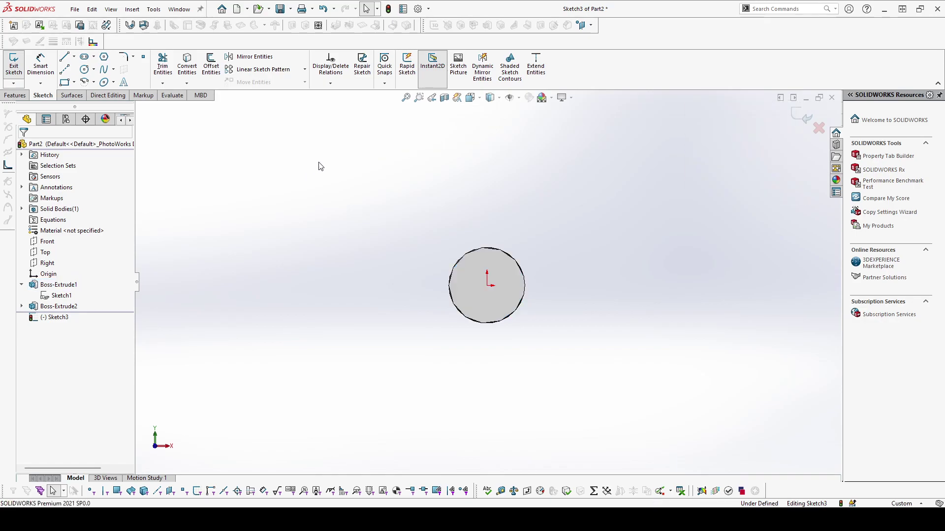
Draw a circle at the origin and dimension it to a 3 mm diameter
click(86, 69)
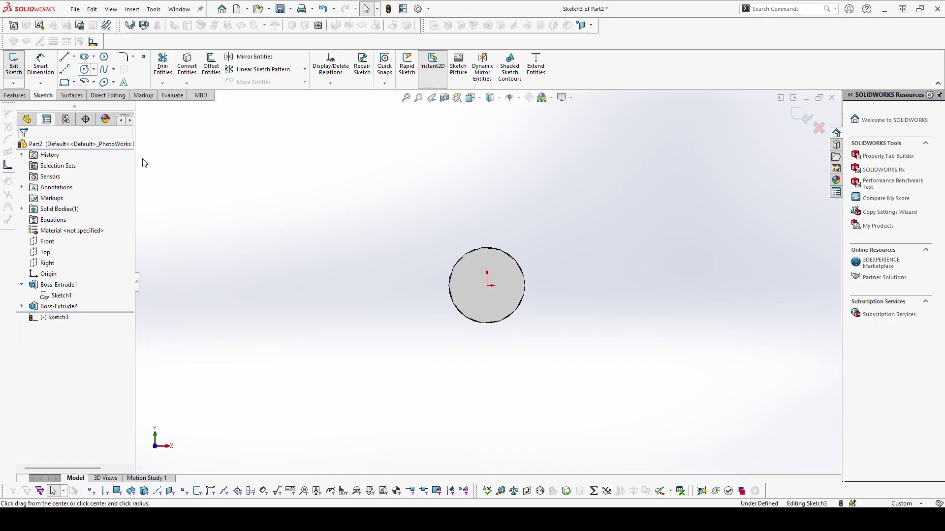
click(487, 285)
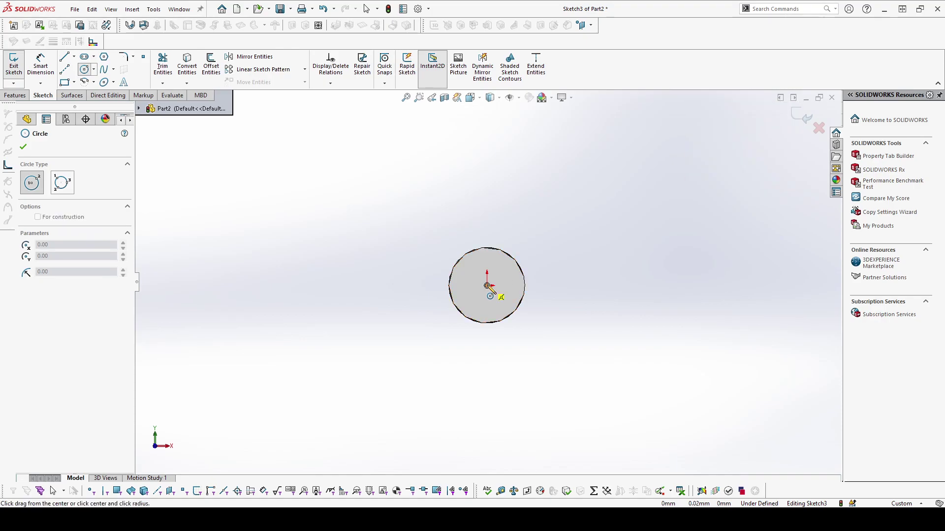
click(503, 296)
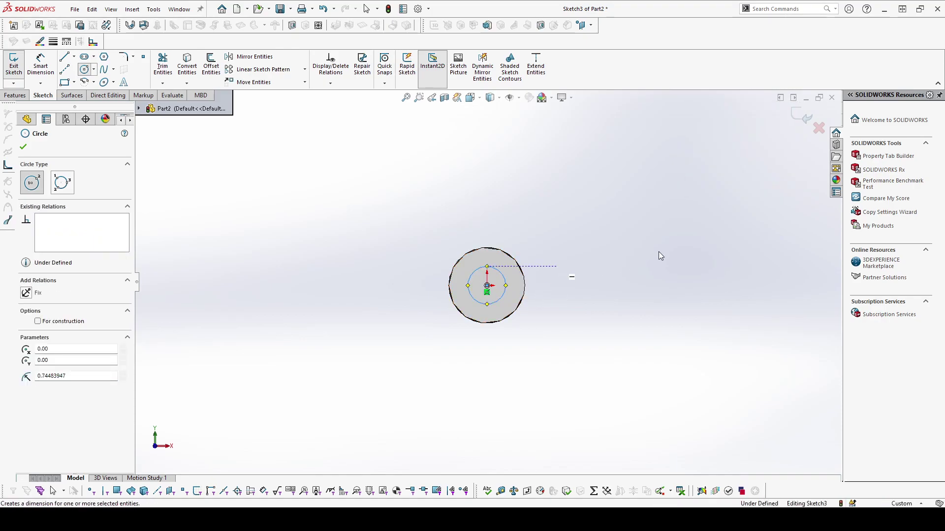
key(d)
click(502, 288)
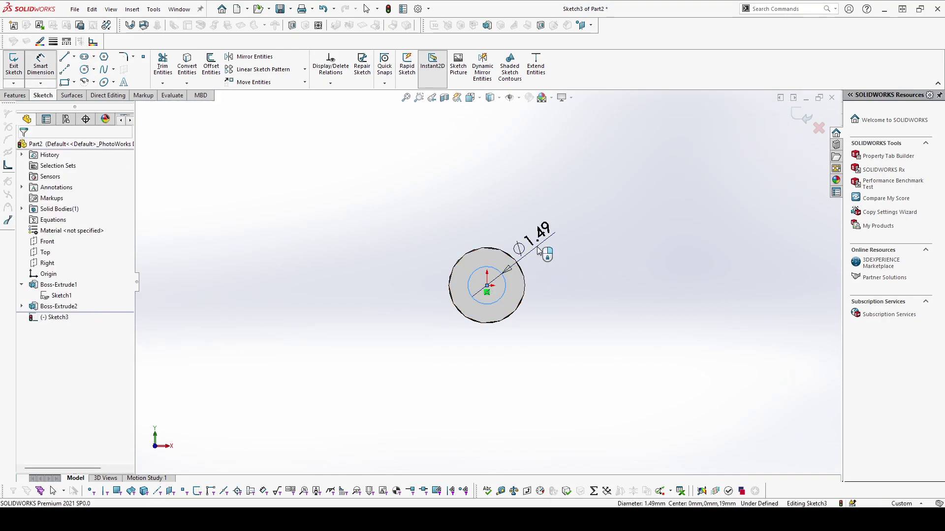
click(551, 236)
text(3)
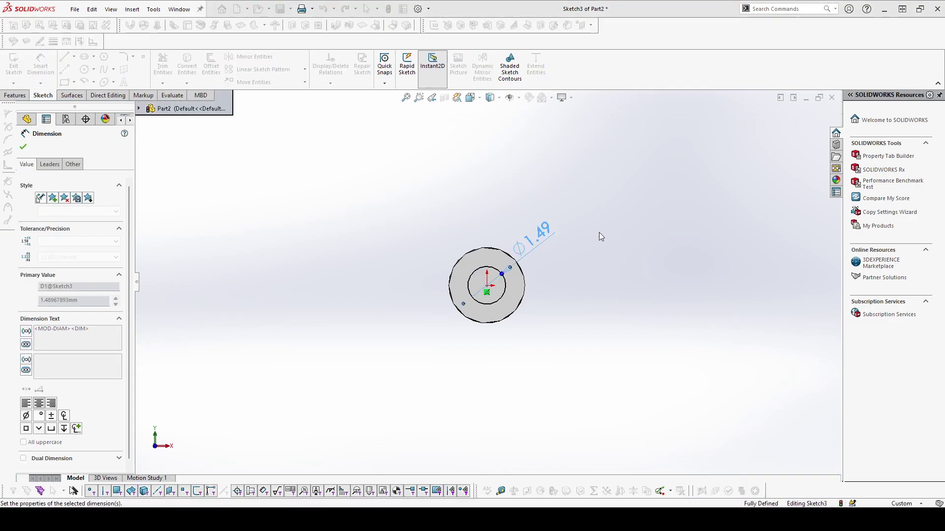
key(Return)
key(space)
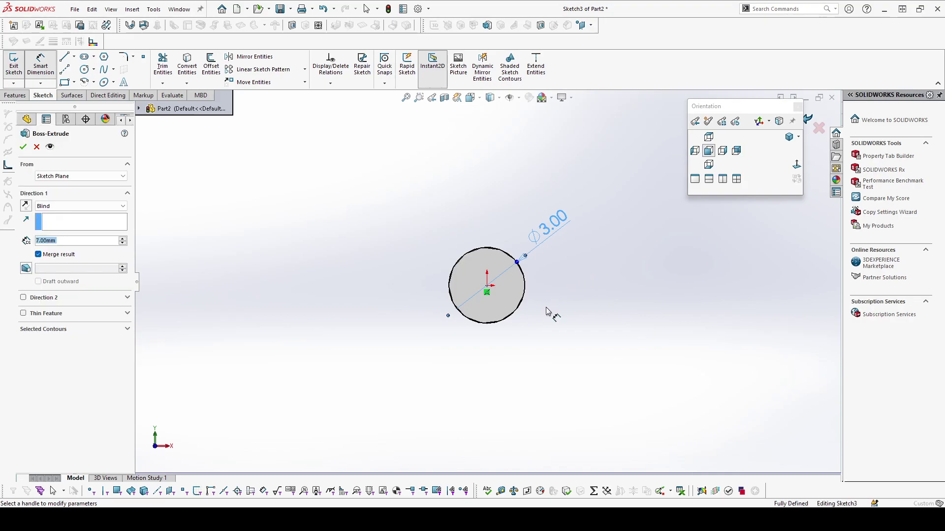
Extrude the circle 3 mm with a 12° outward draft as Boss-Extrude3
key(z)
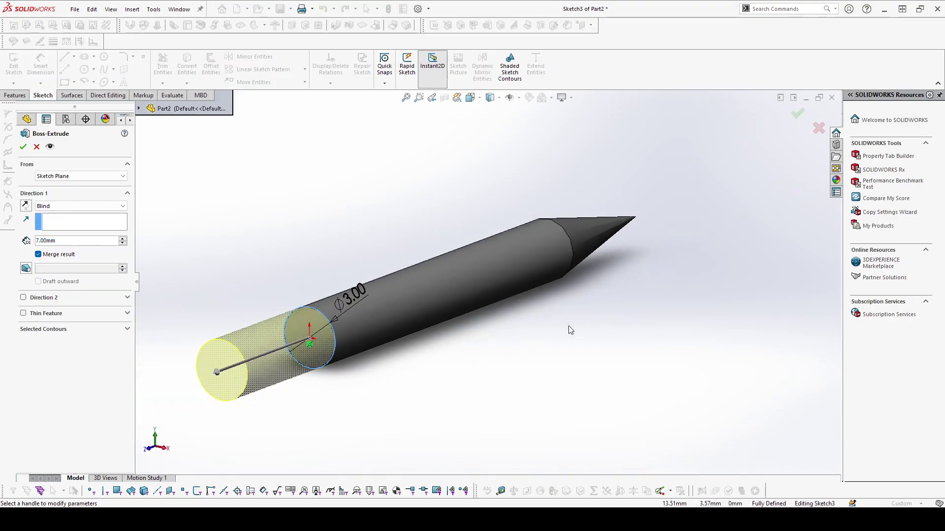
key(space)
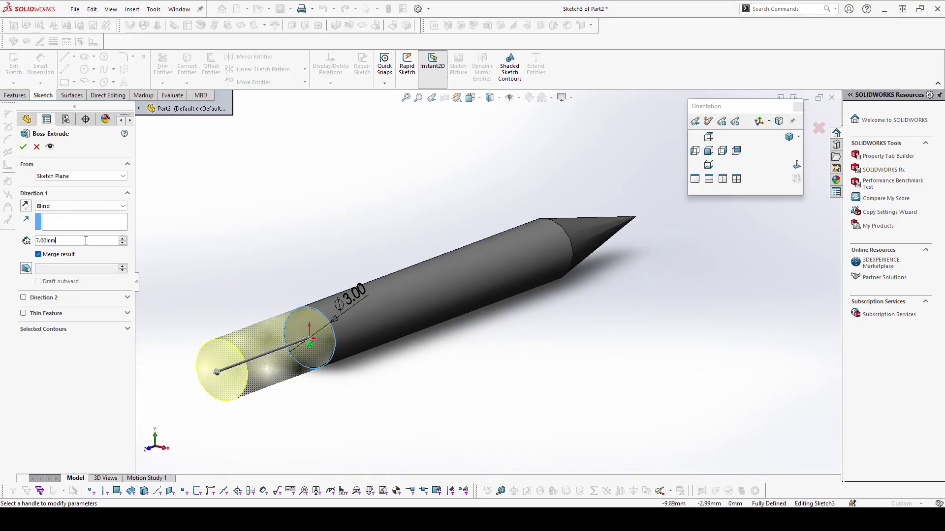
text(3)
key(Return)
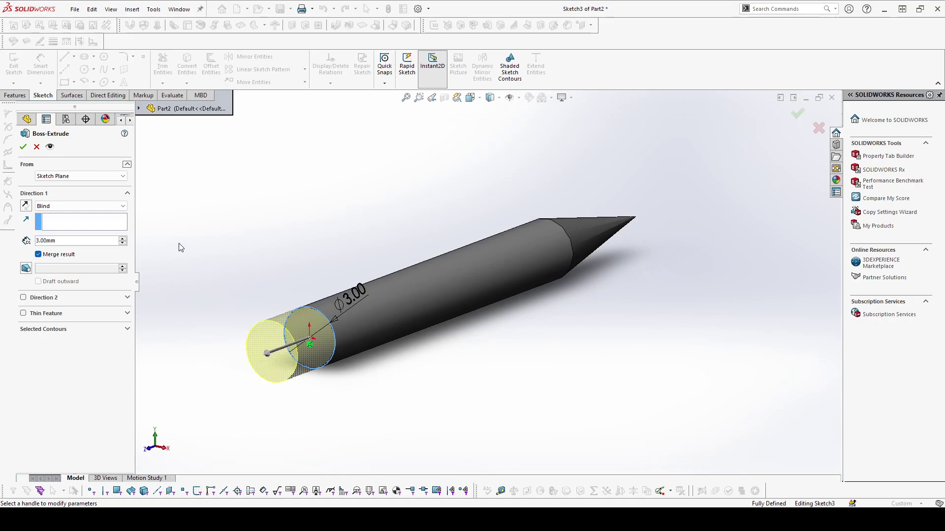
click(26, 268)
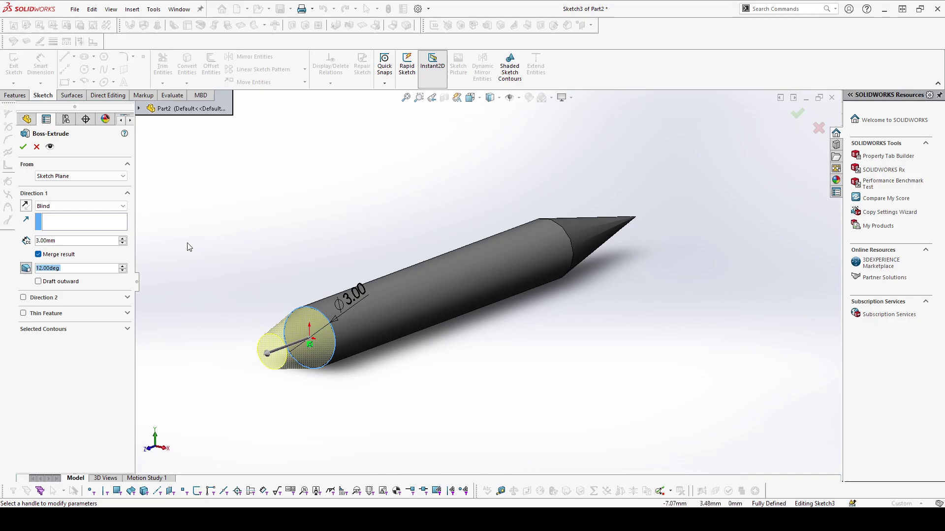
click(38, 282)
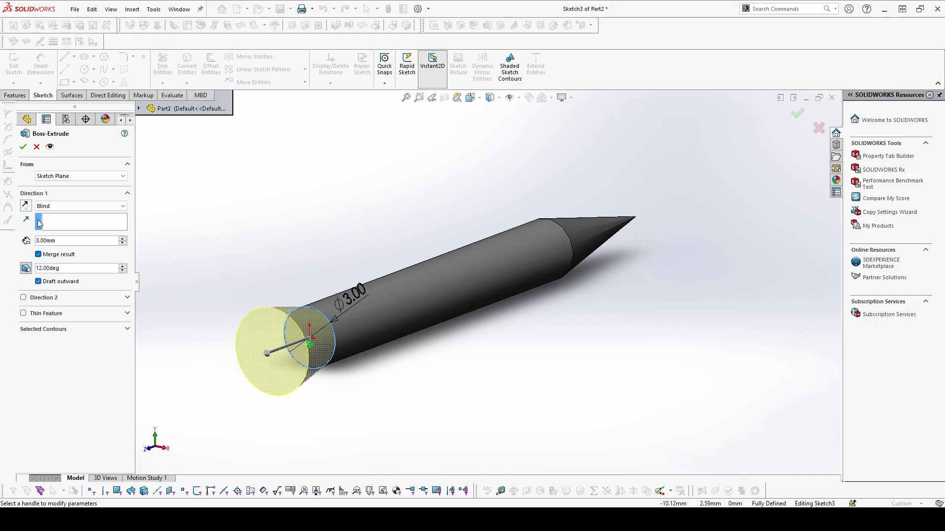
click(24, 146)
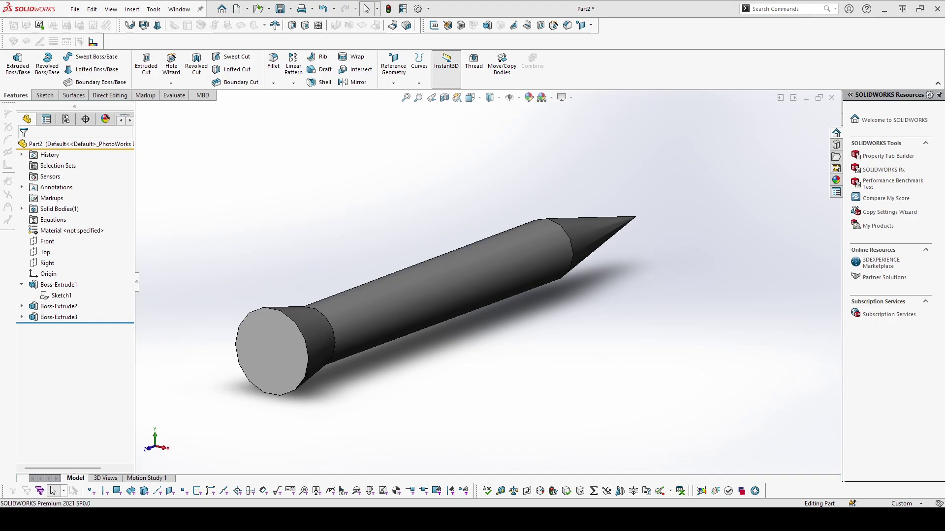
From a side view, fillet the cone-shank edge with a 68 mm radius
key(space)
click(760, 133)
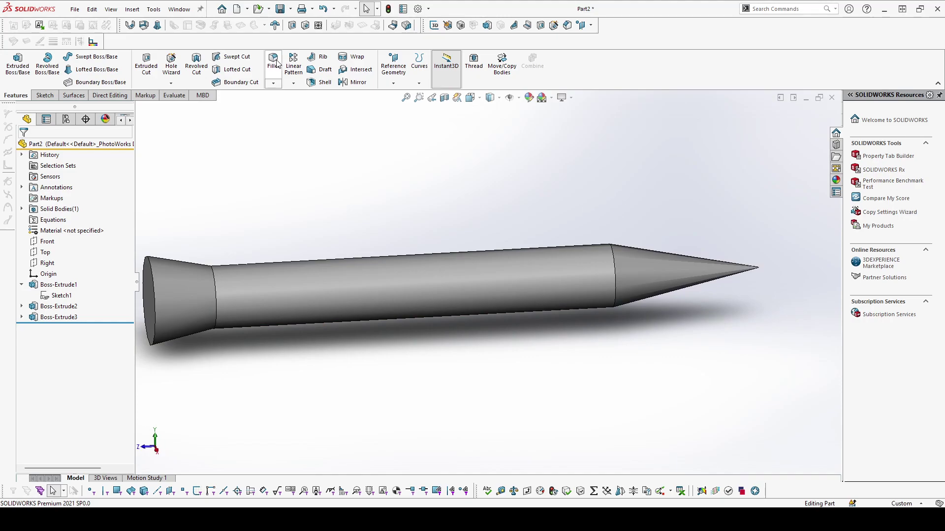
key(space)
key(f)
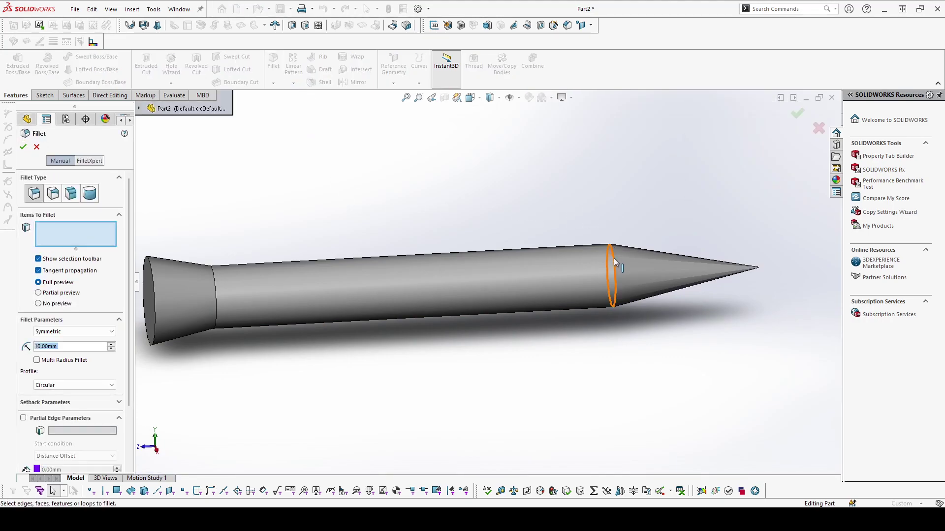
click(613, 257)
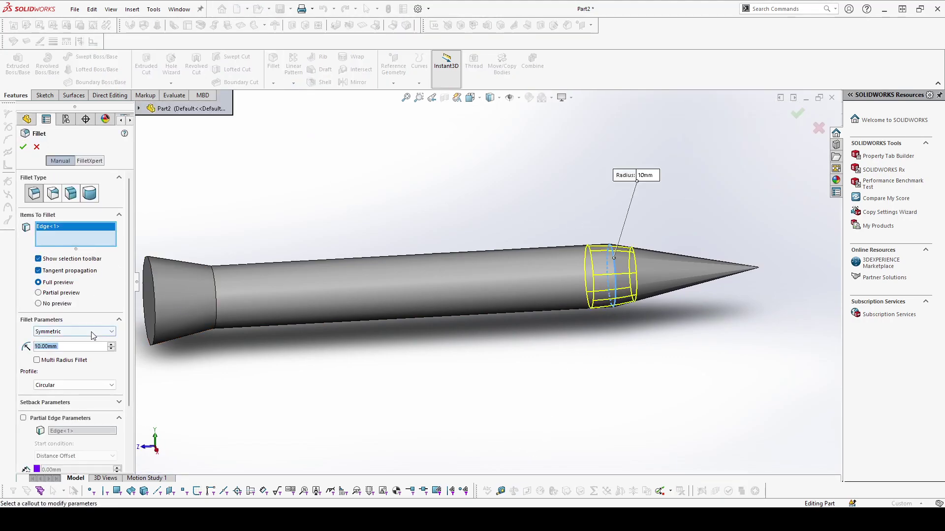
text(68)
key(Return)
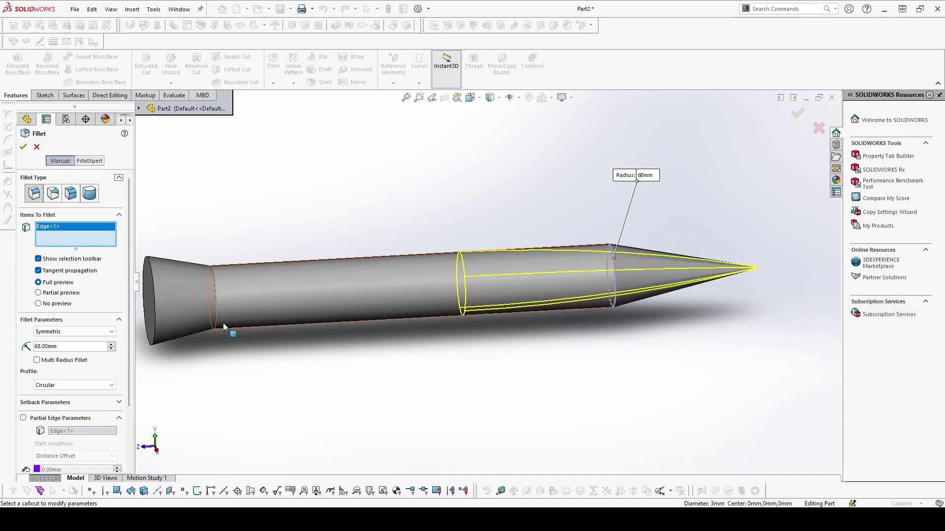
click(24, 147)
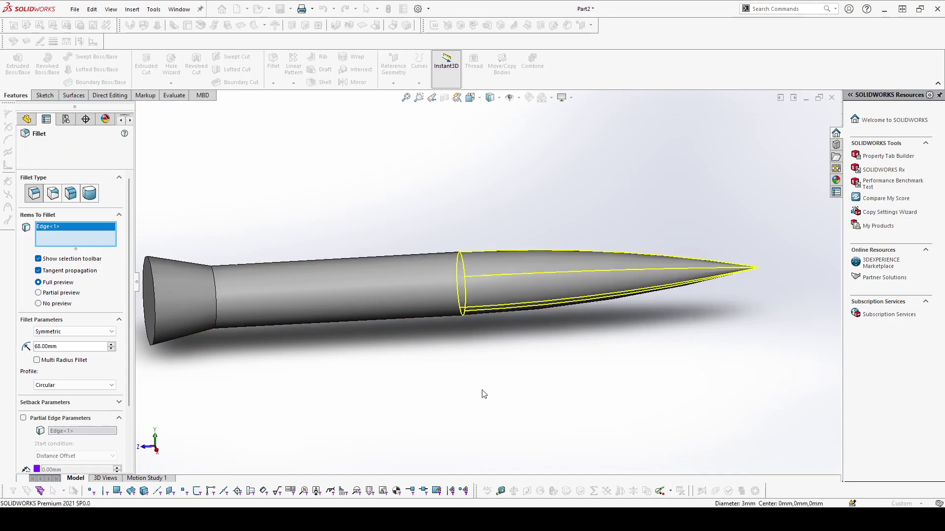
scroll(526, 392, down, 2)
scroll(524, 390, up, 3)
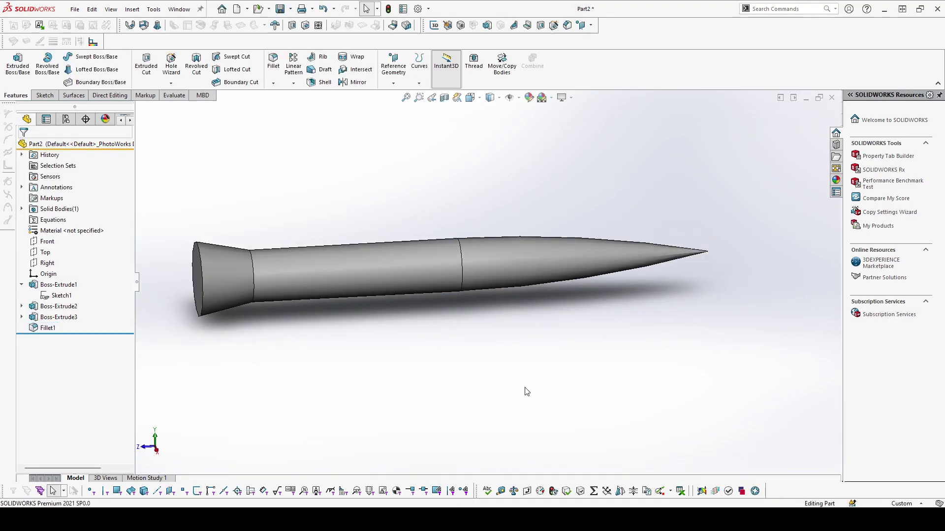
middle_drag(523, 388, 678, 374)
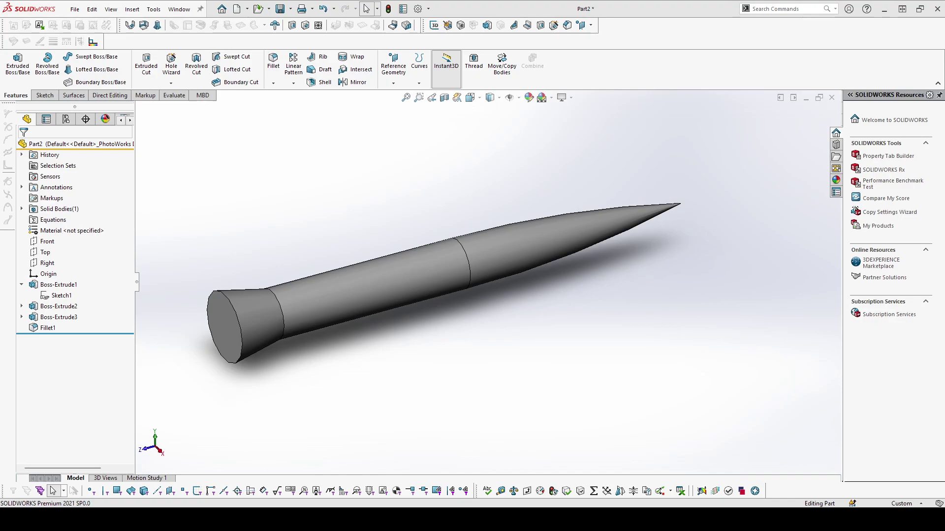
Open Sketch4 on the nail head's flat end face and fit it to the view
click(224, 327)
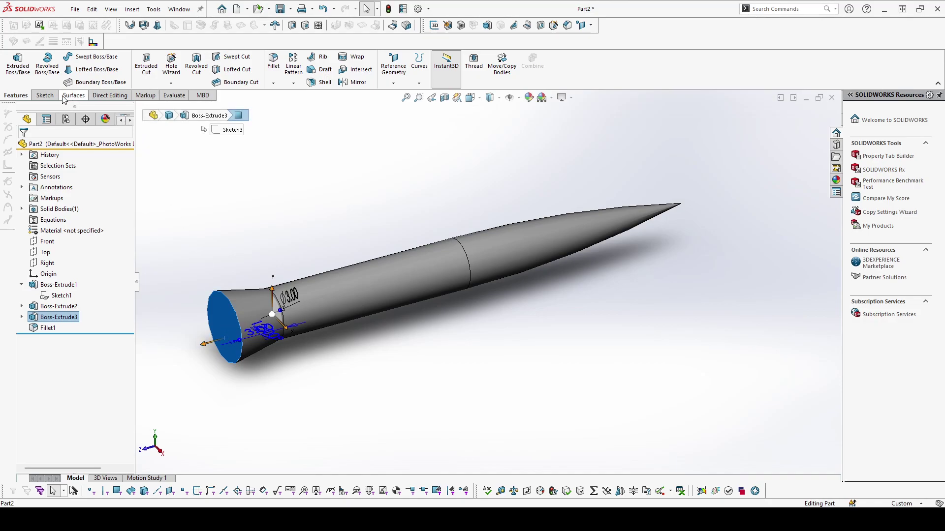
click(45, 95)
click(14, 63)
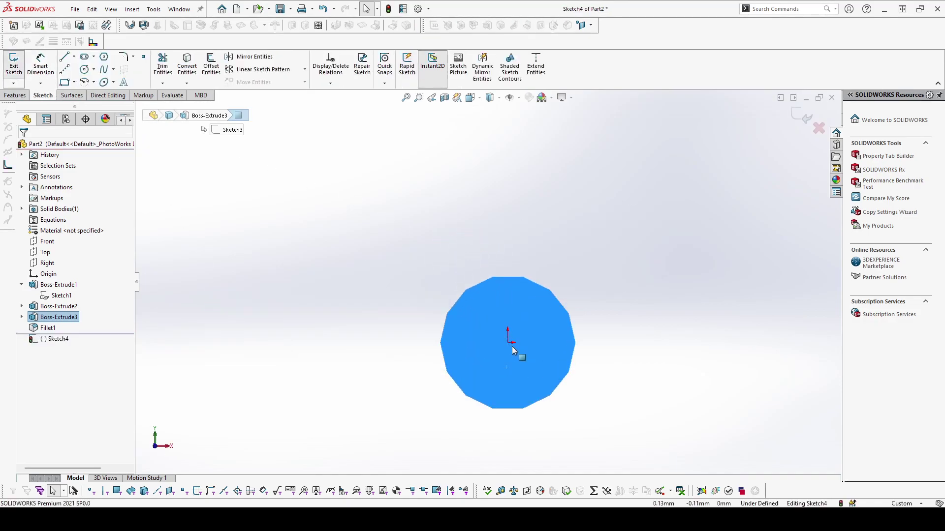
click(632, 365)
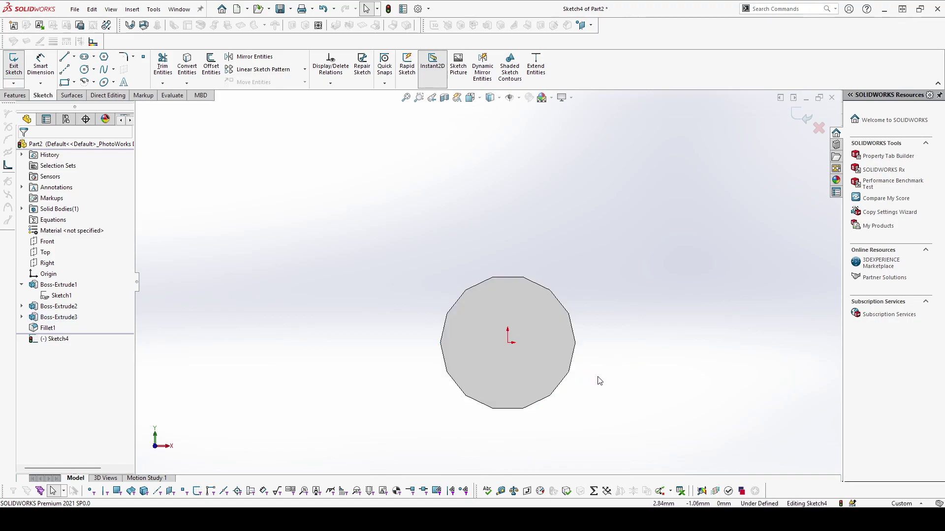
key(f)
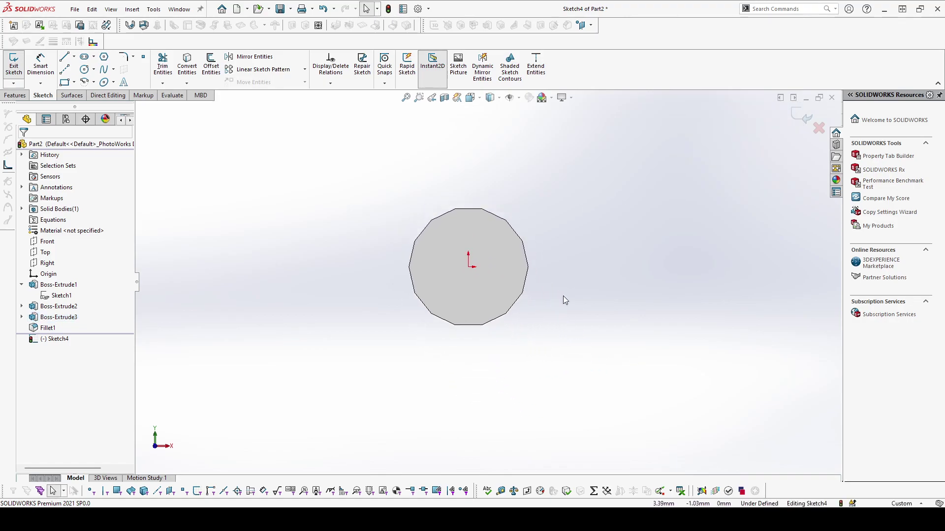
scroll(565, 300, down, 2)
scroll(528, 268, up, 1)
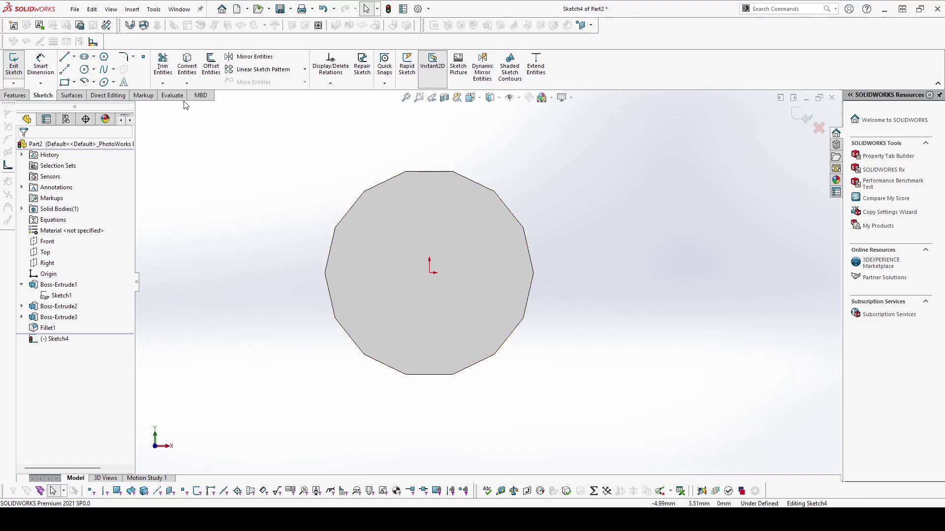
click(67, 72)
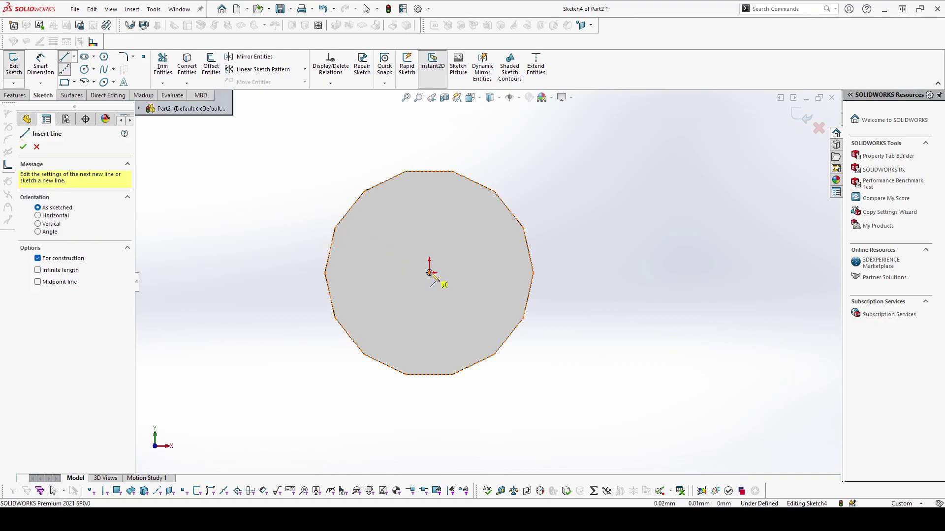
Draw a vertical midpoint centerline through the origin and a horizontal centerline to the right
click(433, 272)
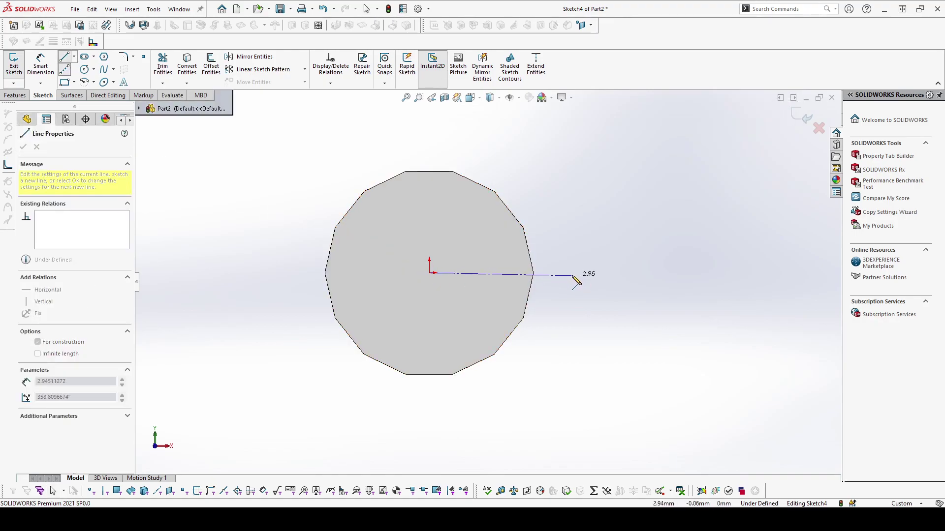
key(Escape)
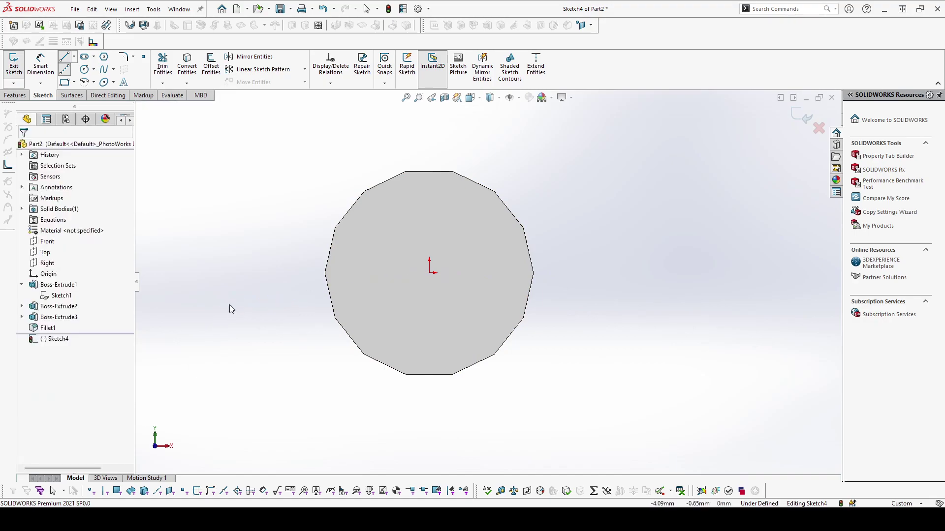
click(62, 72)
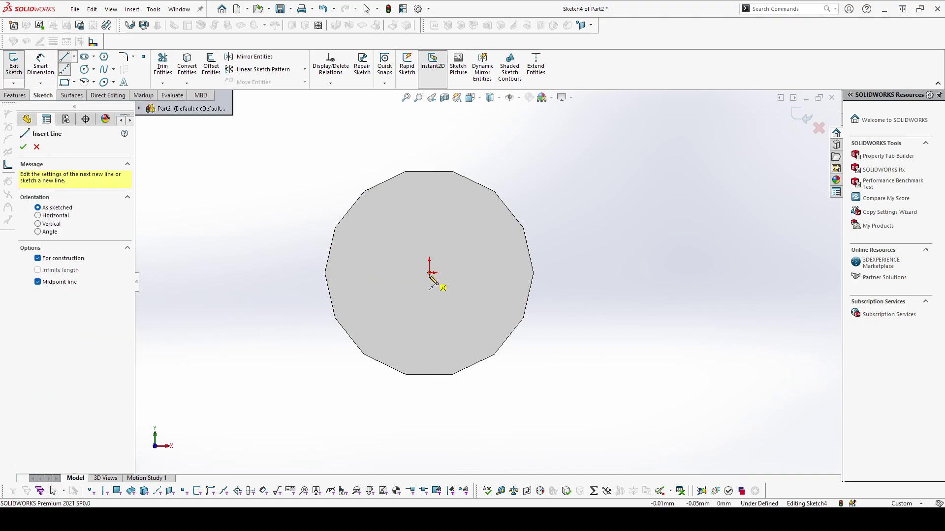
click(429, 272)
click(430, 133)
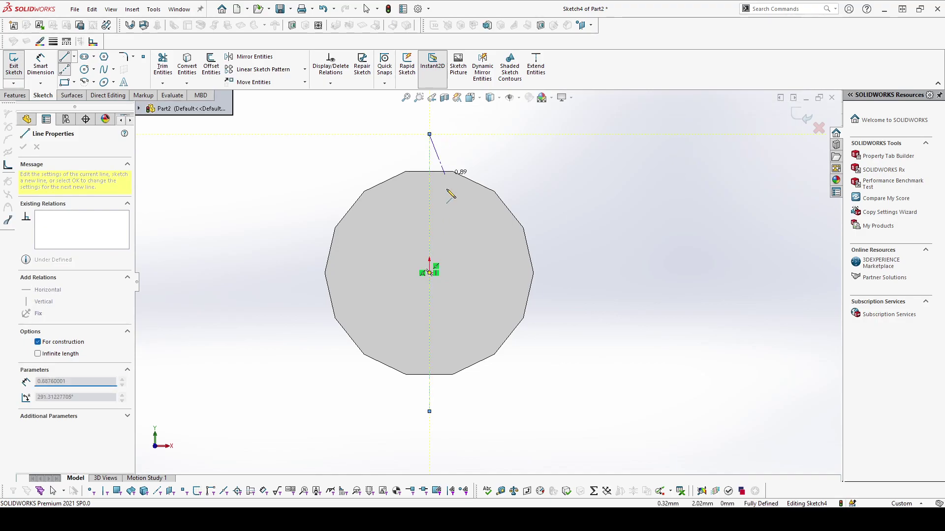
click(553, 273)
key(Escape)
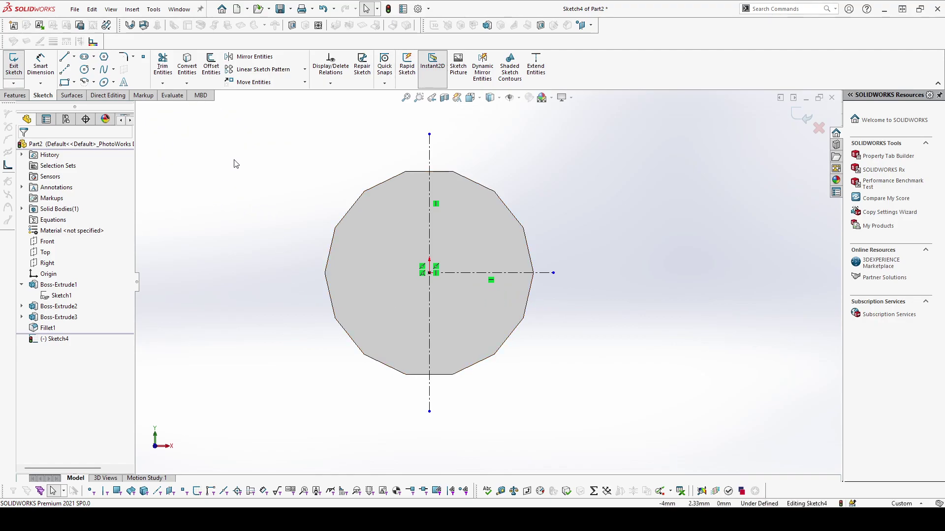
Draw two centre rectangles on the origin, one tall and one wide, forming a cross
click(74, 82)
click(89, 105)
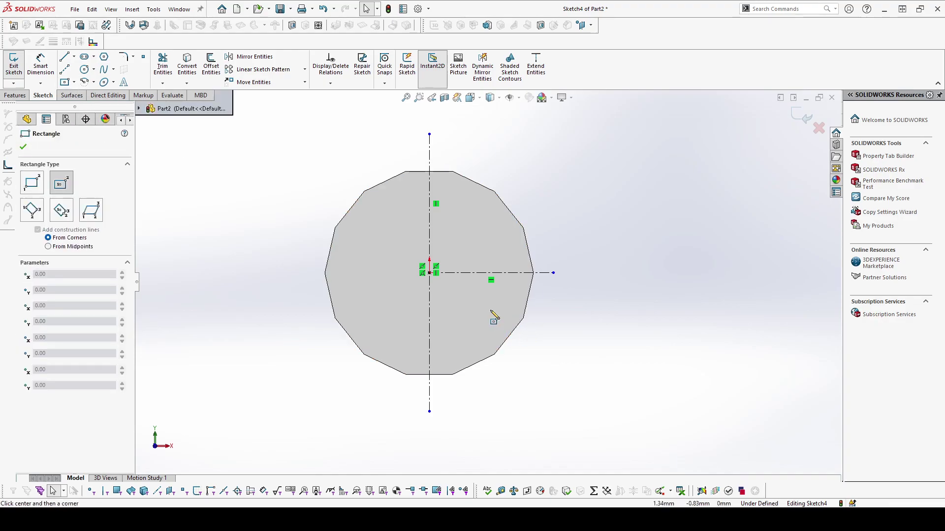
click(431, 275)
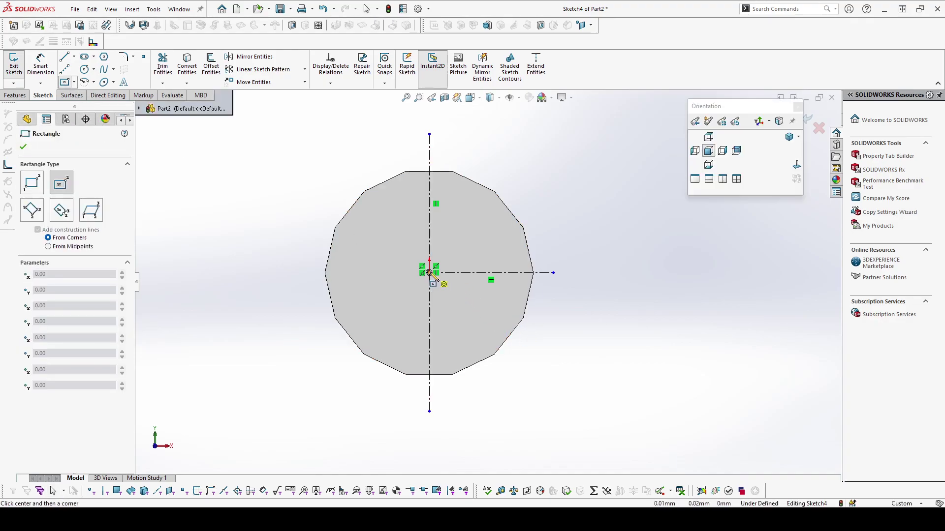
click(446, 195)
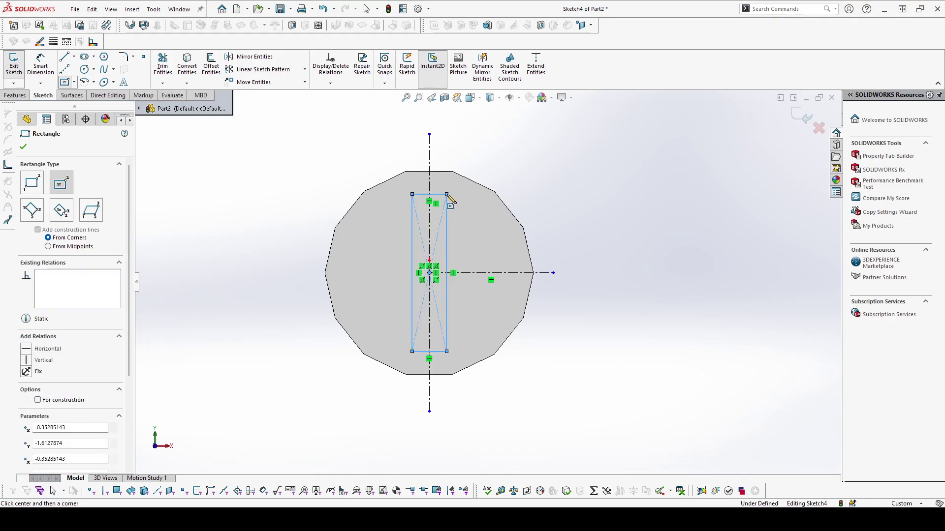
click(429, 273)
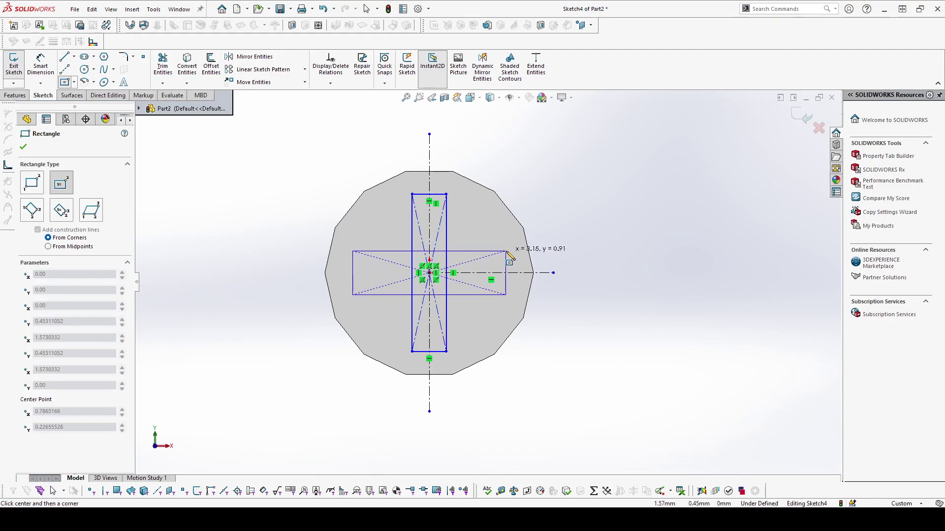
click(506, 252)
key(Escape)
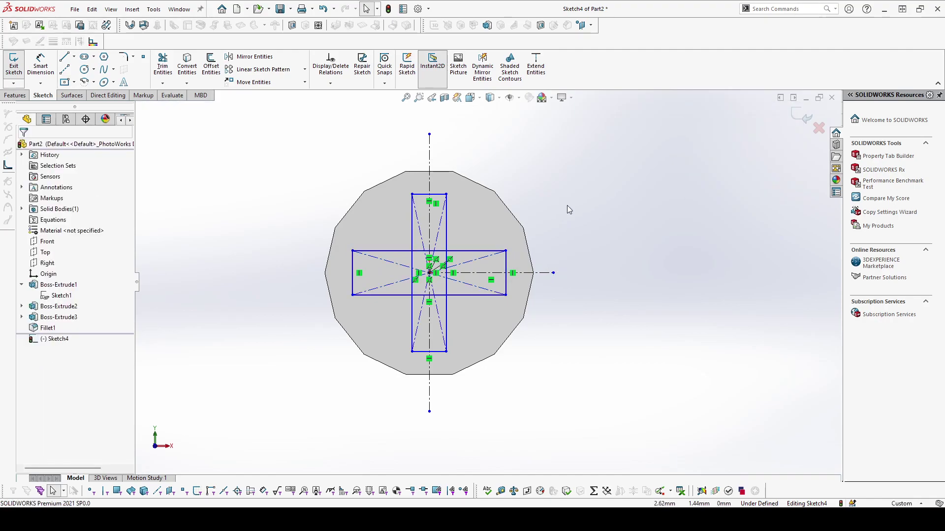
Dimension the tall rectangle to 1.00 wide and 4.50 tall
key(d)
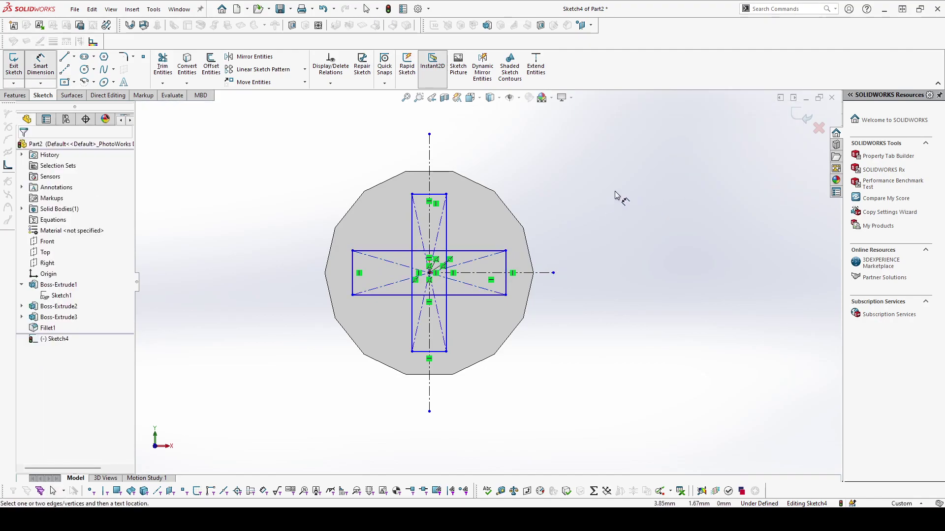
click(412, 217)
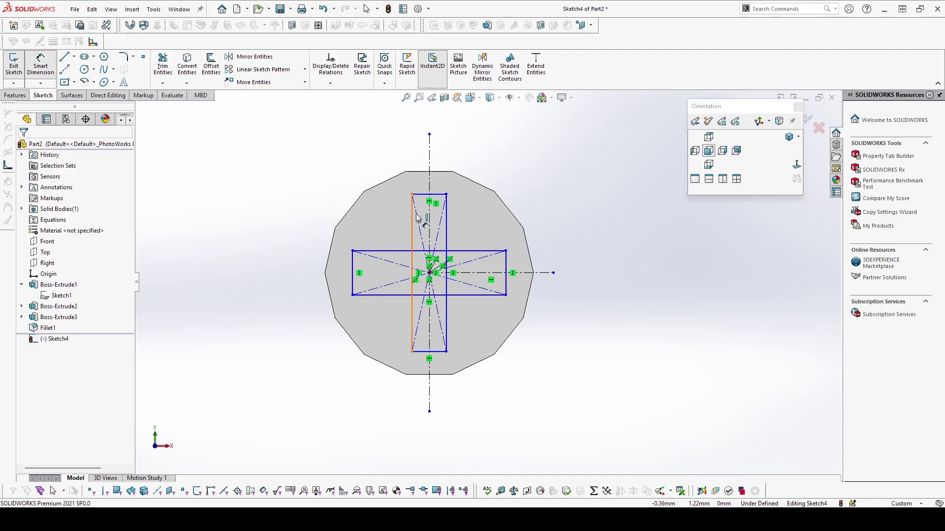
click(446, 220)
click(471, 160)
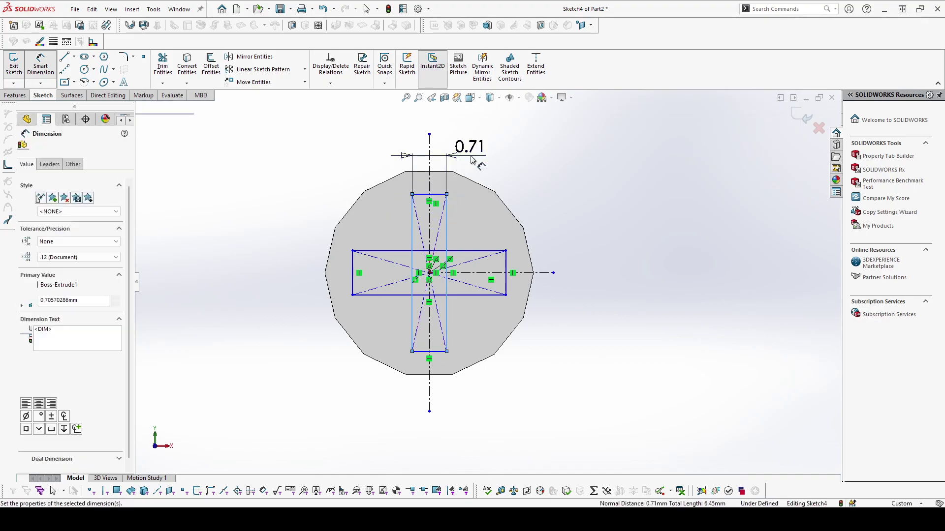
key(Escape)
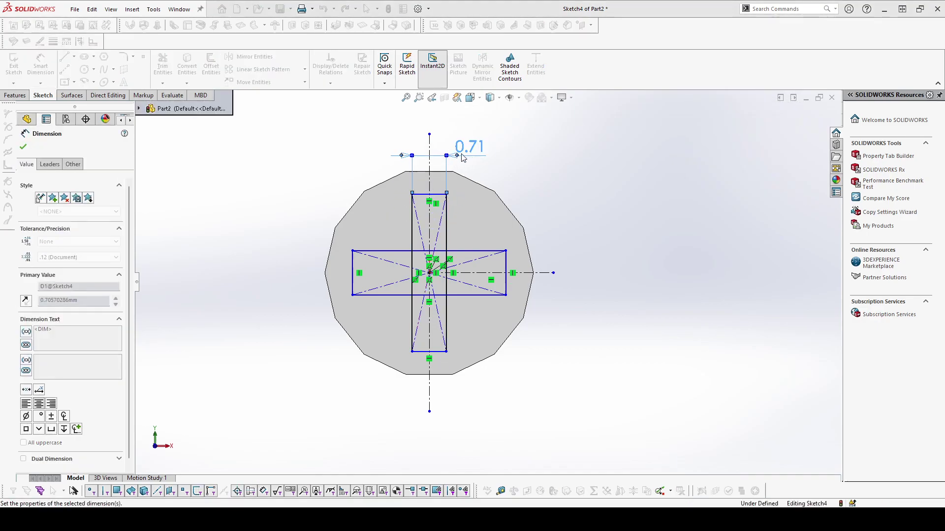
text(1)
key(Return)
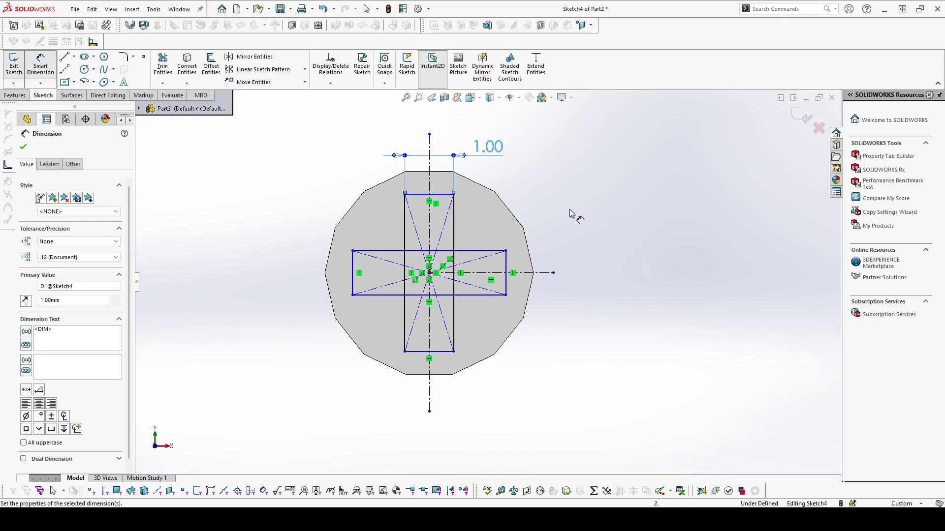
click(444, 194)
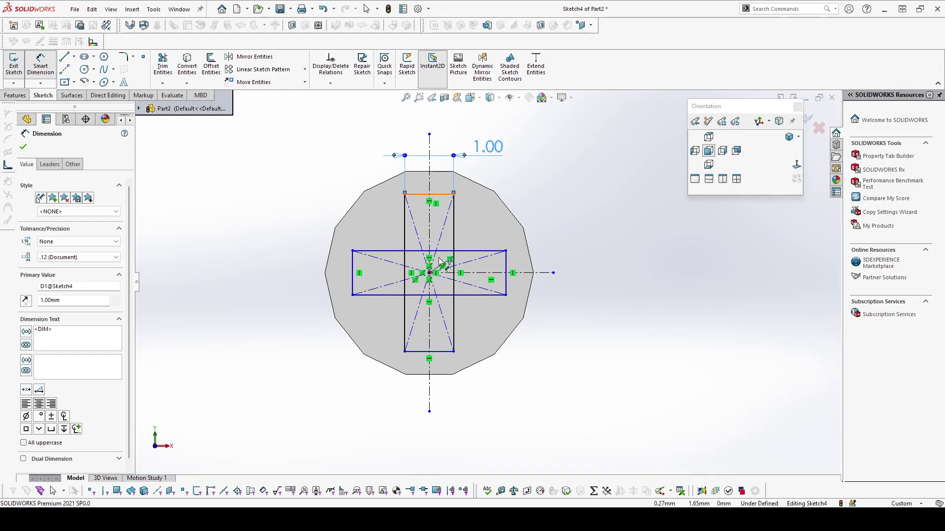
click(441, 352)
click(589, 274)
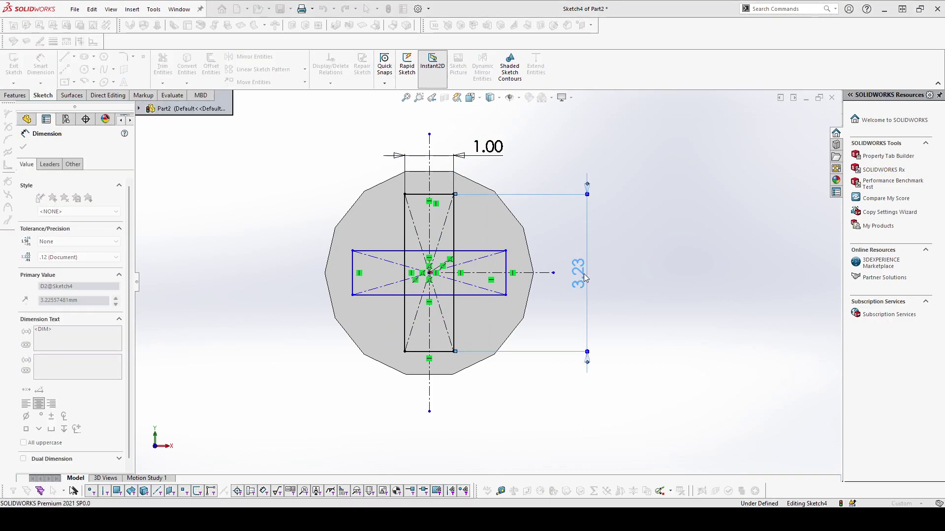
text(4.50mm)
key(Return)
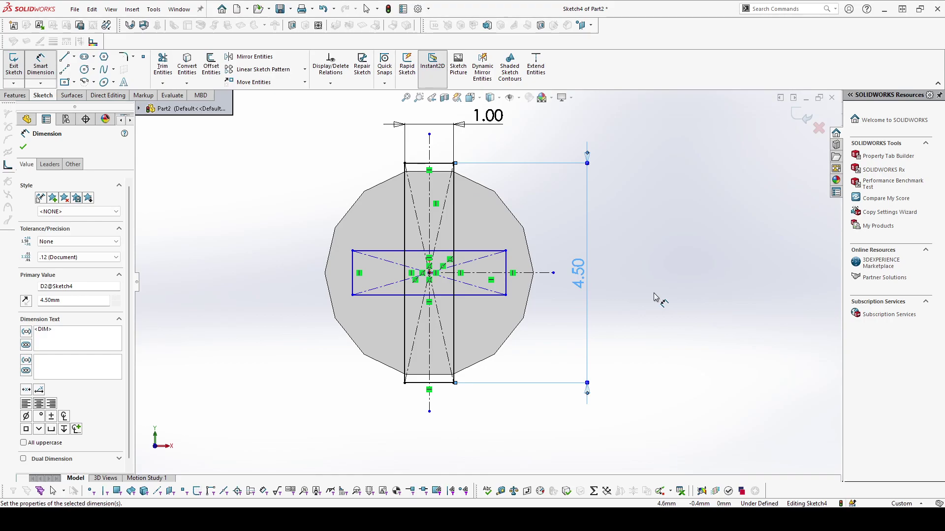
Dimension the wide rectangle to 4.50 across
click(655, 295)
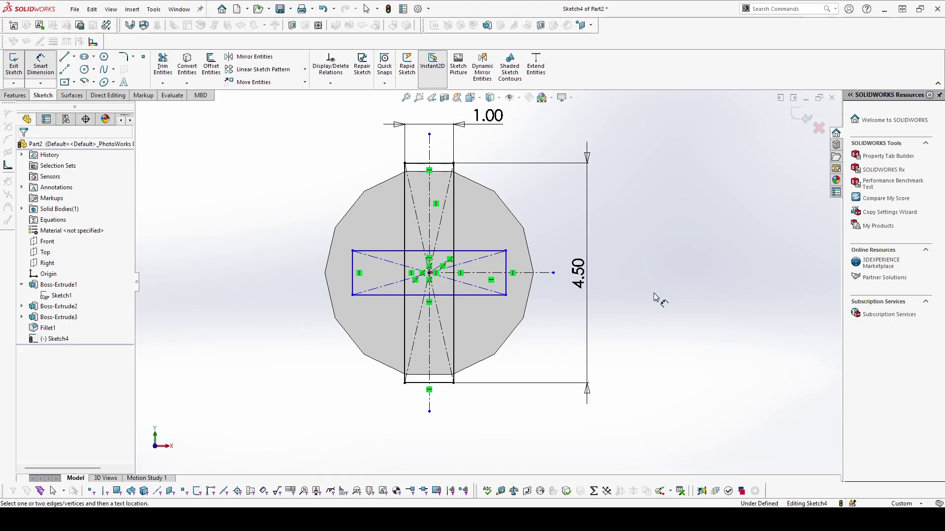
mouse_move(655, 297)
middle_down()
mouse_move(642, 320)
mouse_move(692, 246)
middle_up()
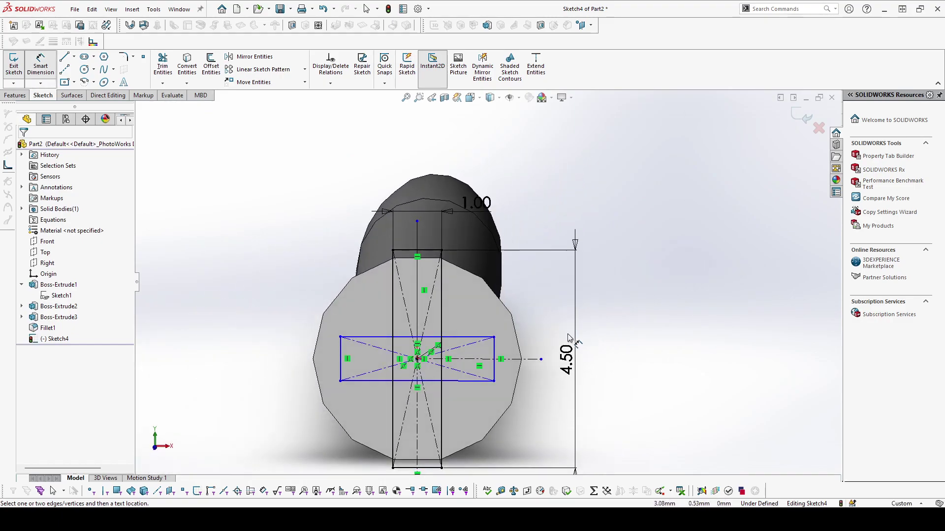
key(ctrl+8)
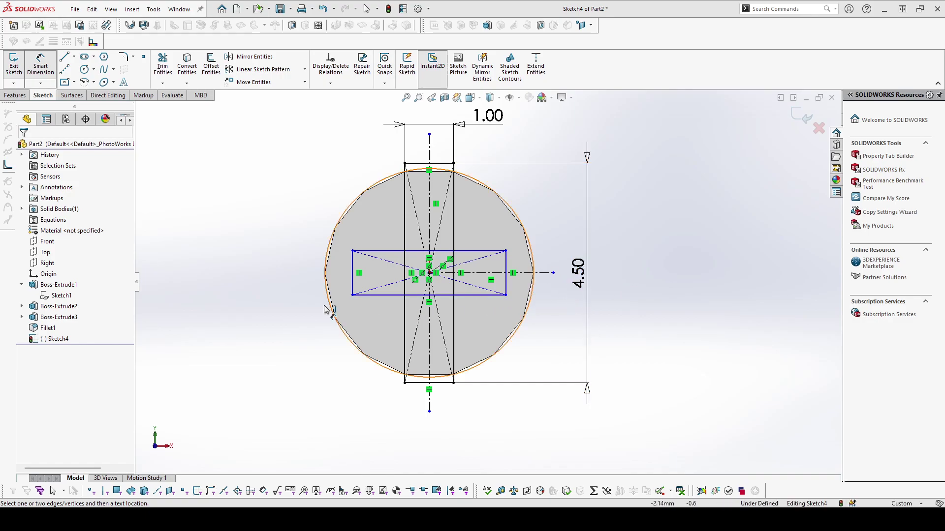
click(357, 282)
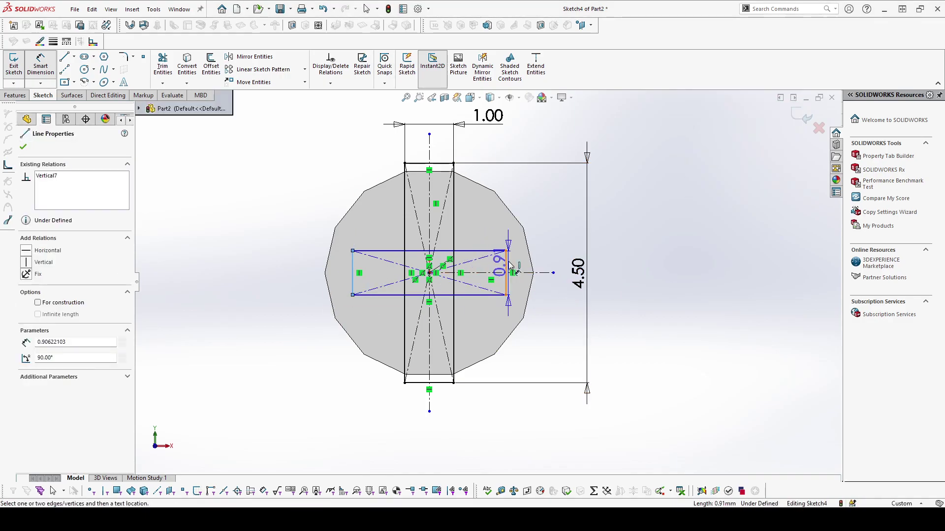
click(506, 278)
click(433, 441)
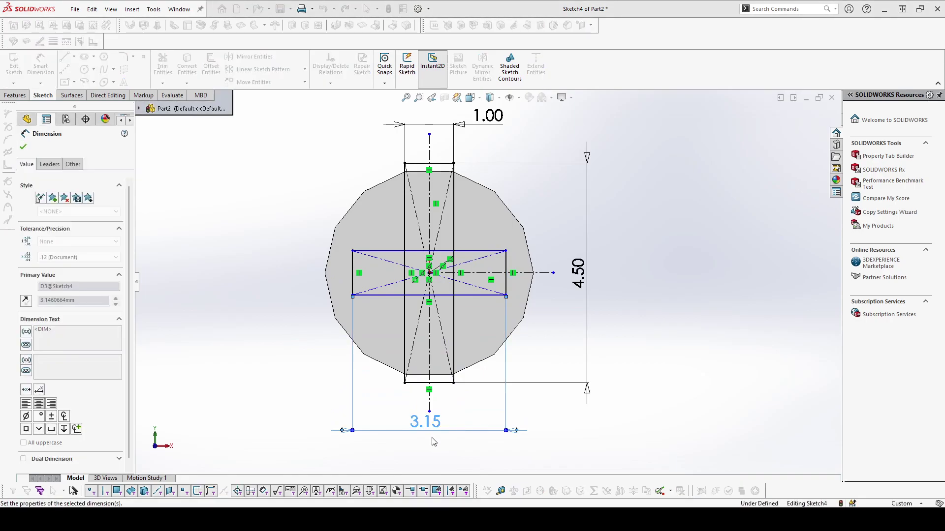
text(4.50mm)
key(Return)
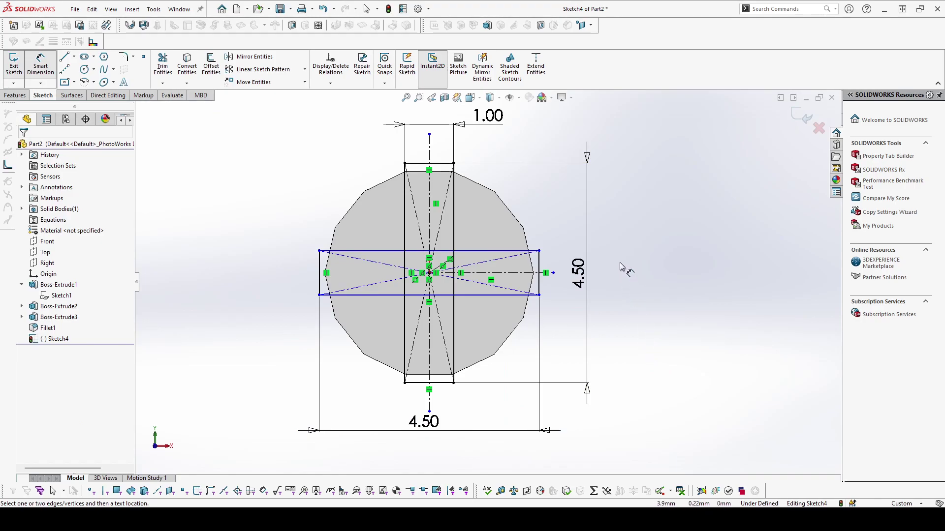
key(Escape)
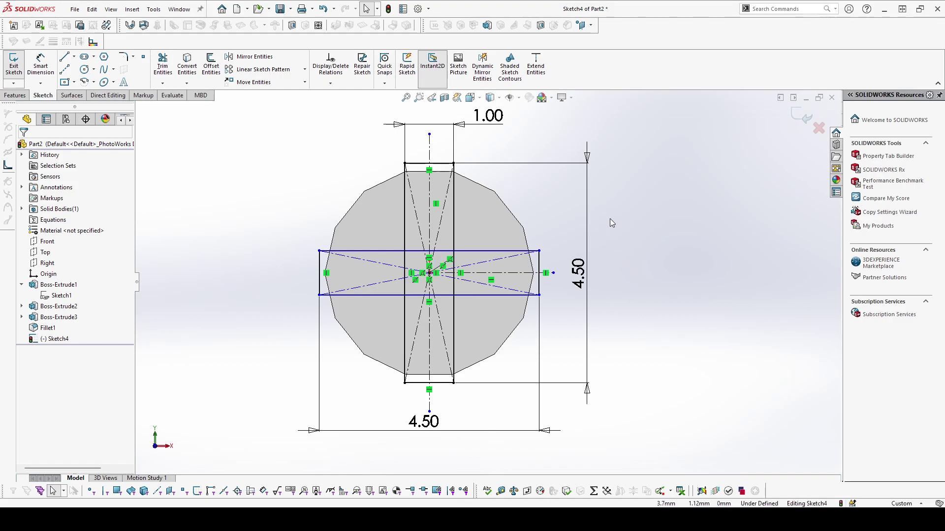
Exit the cross sketch and begin editing the Boss-Extrude3 tip feature
middle_drag(610, 218, 593, 231)
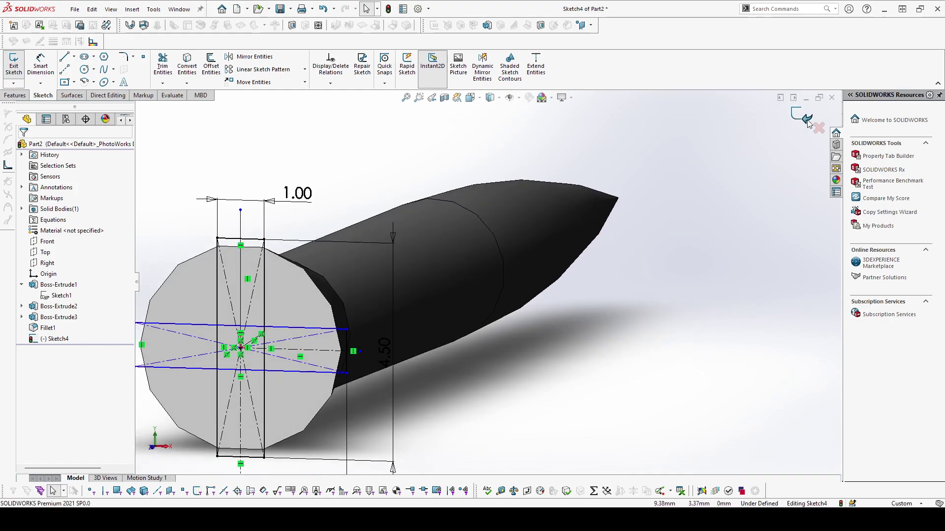
key(space)
key(ctrl+b)
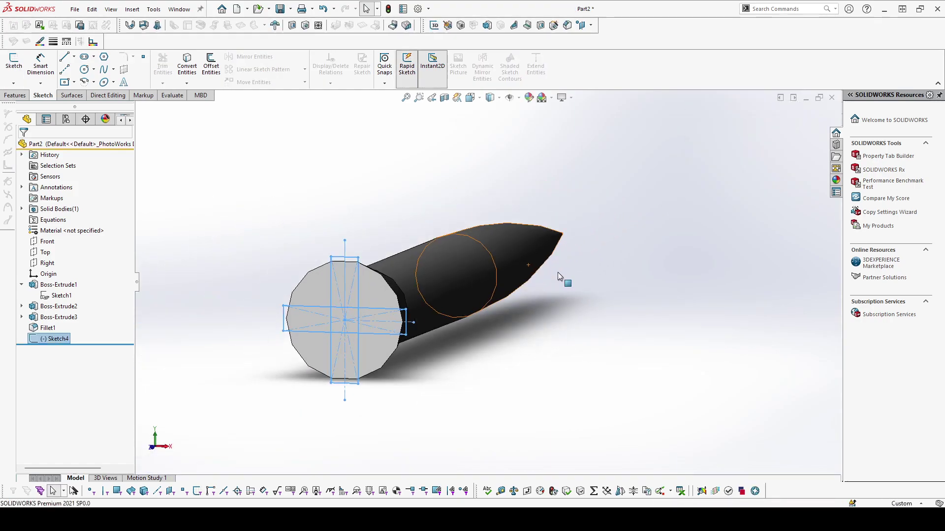
click(56, 306)
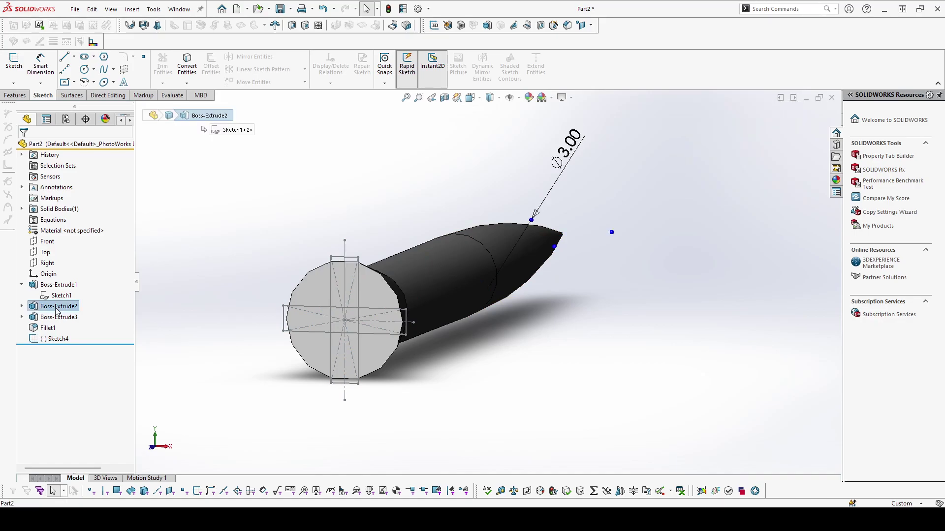
click(54, 317)
click(59, 302)
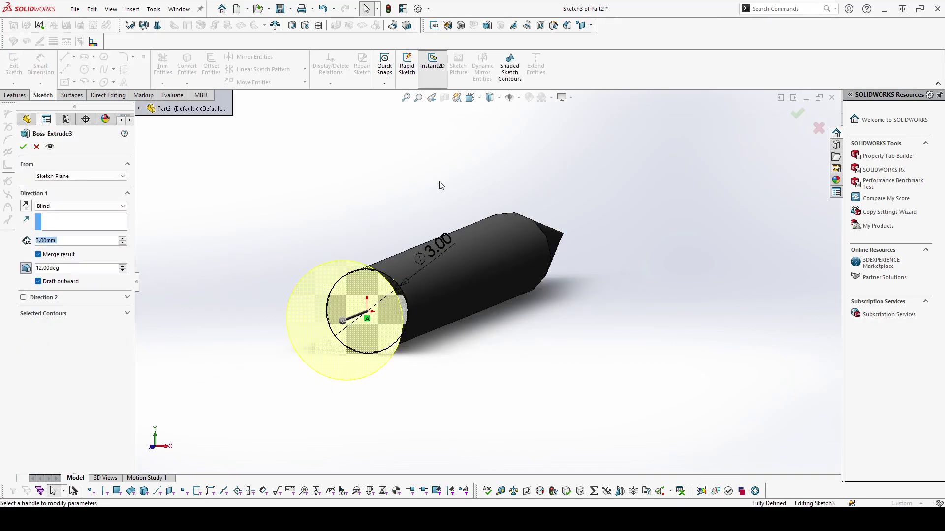
Change Boss-Extrude3's draft angle to 30° and accept, then reopen Sketch4 for editing
middle_drag(429, 187, 418, 206)
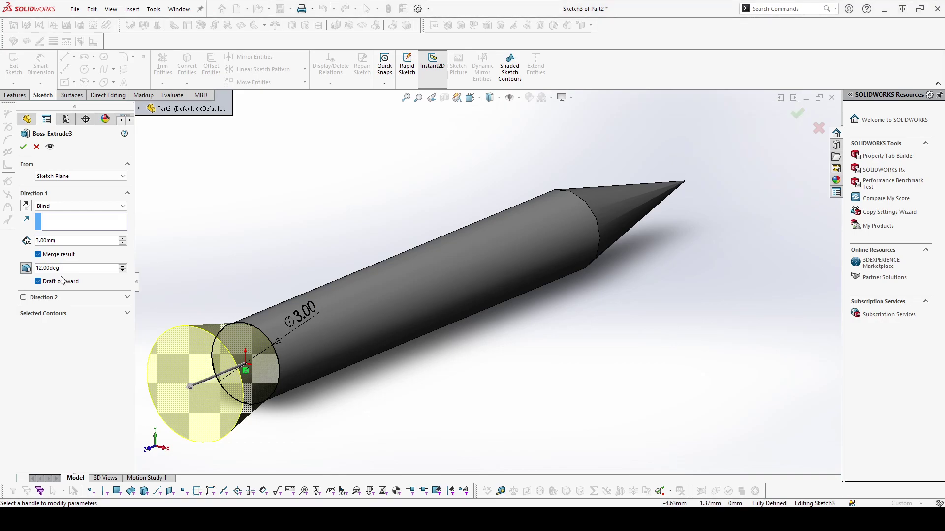
key(space)
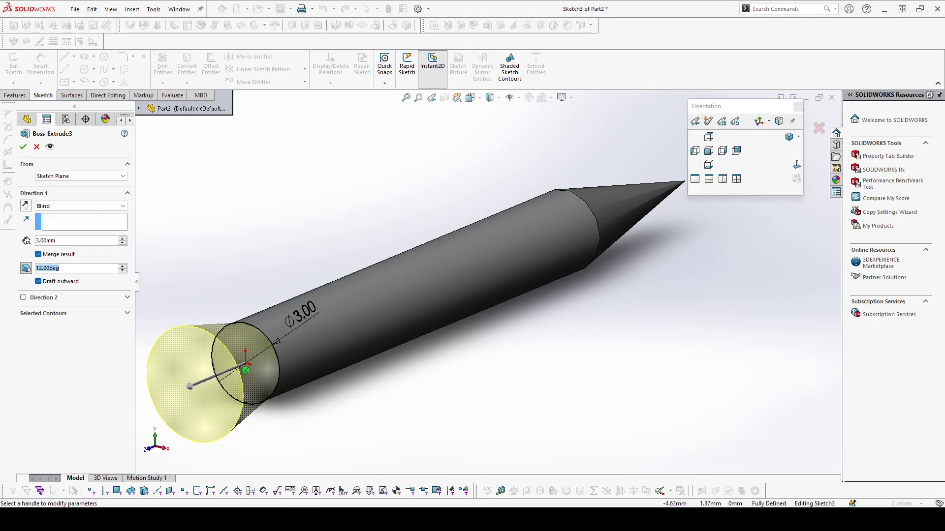
text(30)
key(Return)
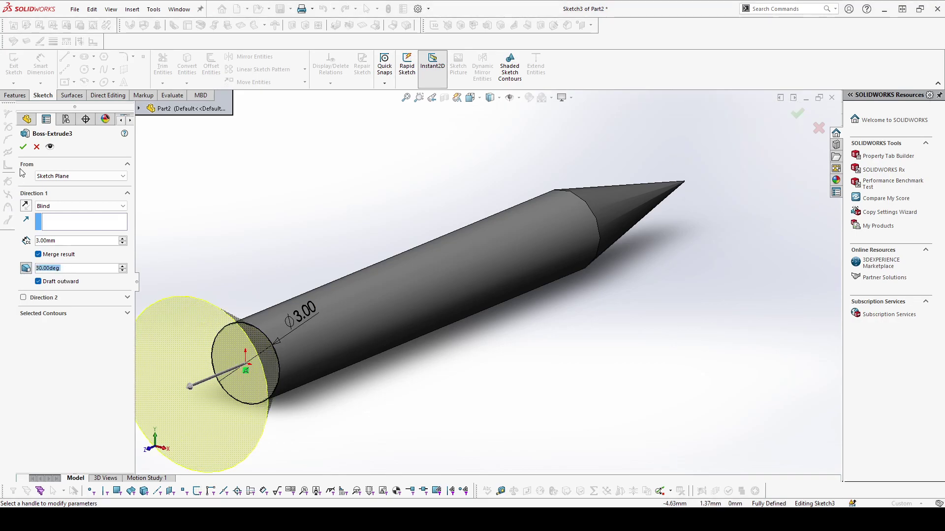
click(23, 146)
key(space)
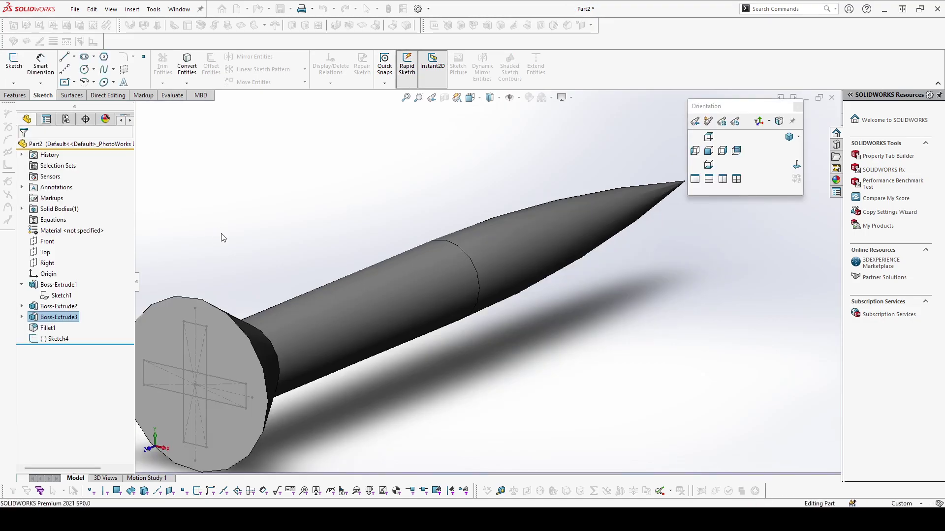
click(55, 338)
click(69, 311)
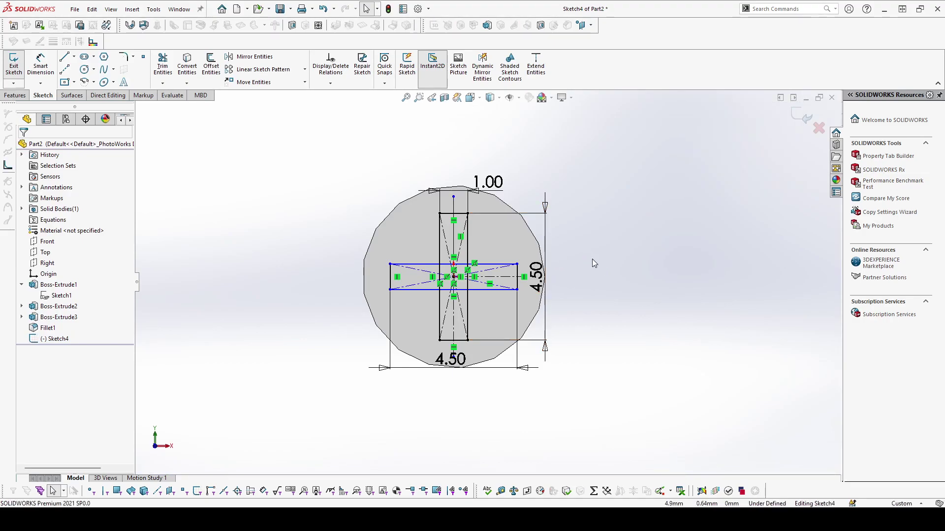
Power-trim the overlapping inner segments where the two rectangles cross in Sketch4
scroll(477, 293, down, 3)
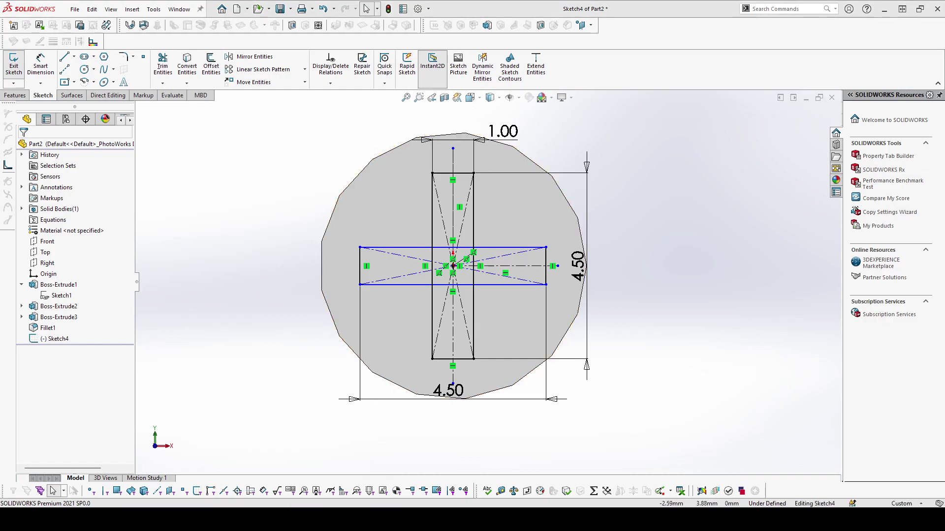
click(162, 64)
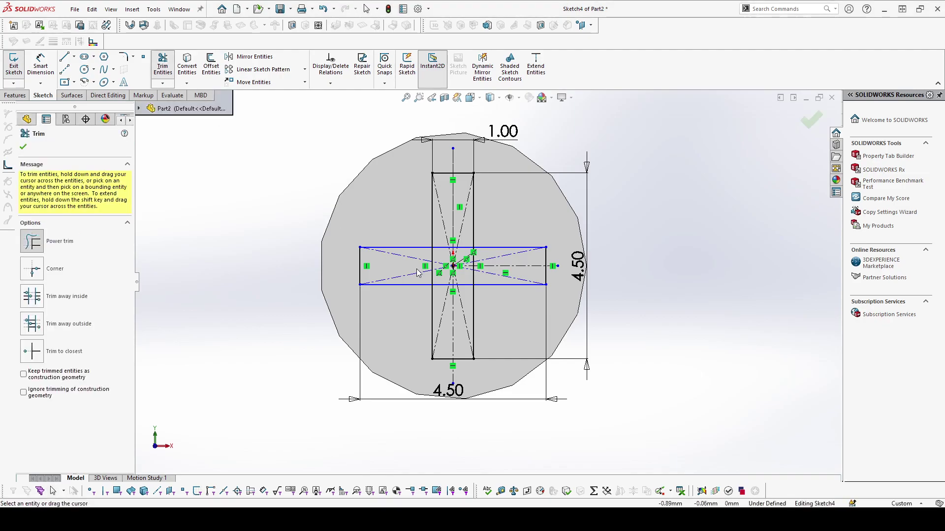
mouse_move(443, 267)
mouse_down()
mouse_move(478, 265)
mouse_move(443, 271)
mouse_move(465, 268)
mouse_up()
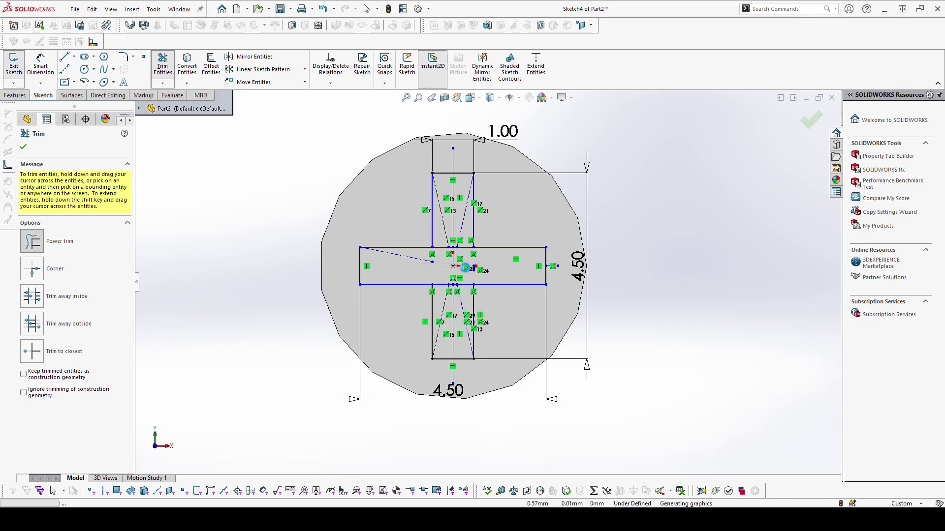
drag(465, 267, 455, 268)
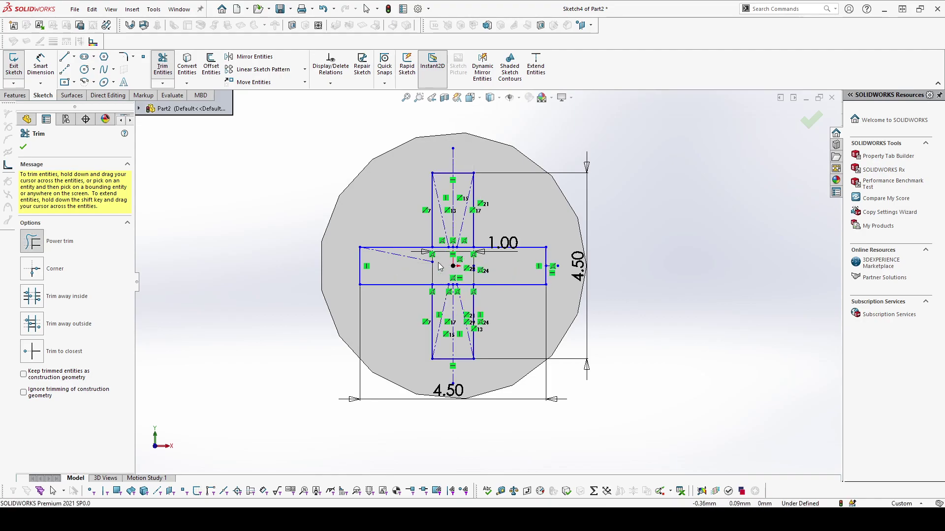
scroll(492, 315, up, 2)
scroll(563, 310, down, 4)
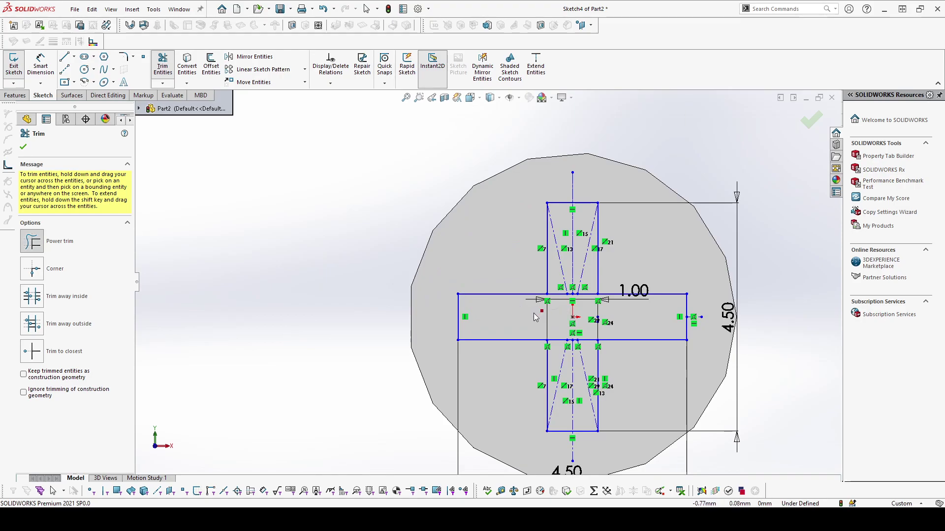
drag(608, 315, 595, 326)
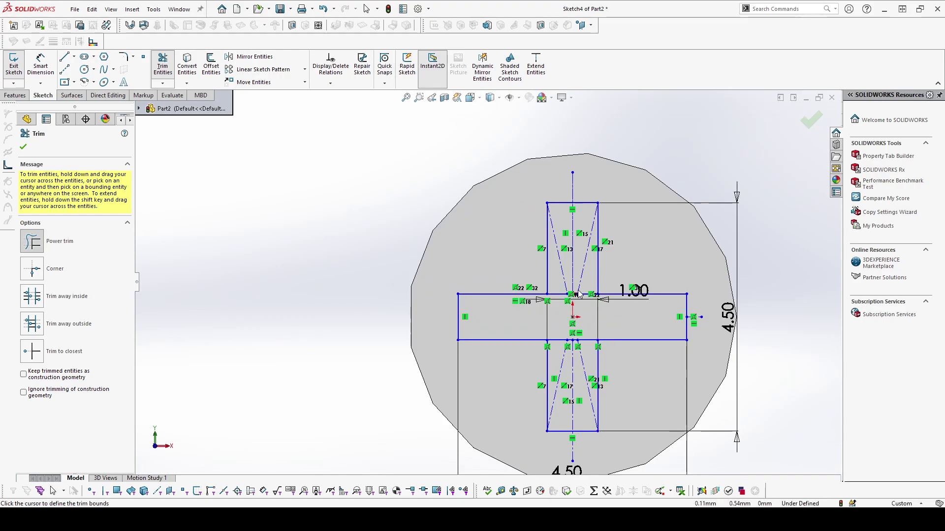
mouse_move(581, 315)
mouse_down()
mouse_move(564, 308)
mouse_move(571, 300)
mouse_move(541, 325)
mouse_up()
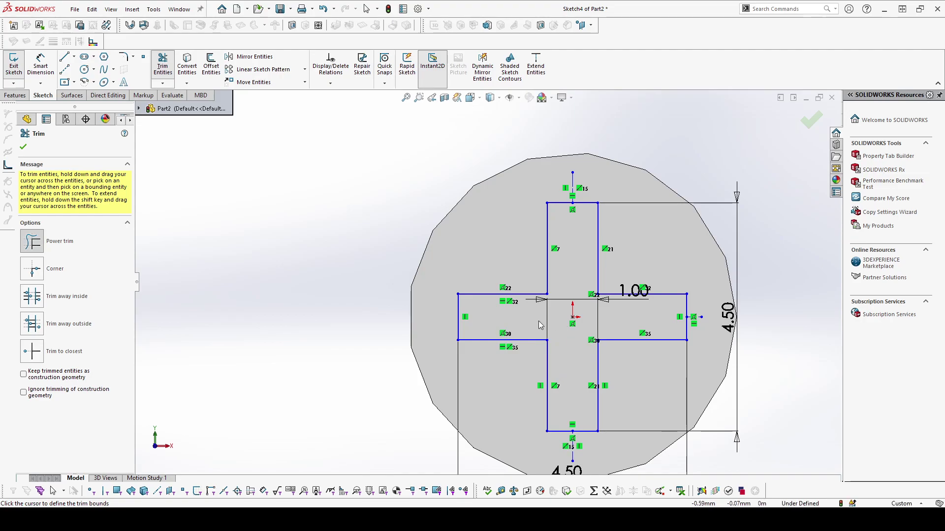
scroll(369, 276, up, 1)
scroll(369, 277, up, 1)
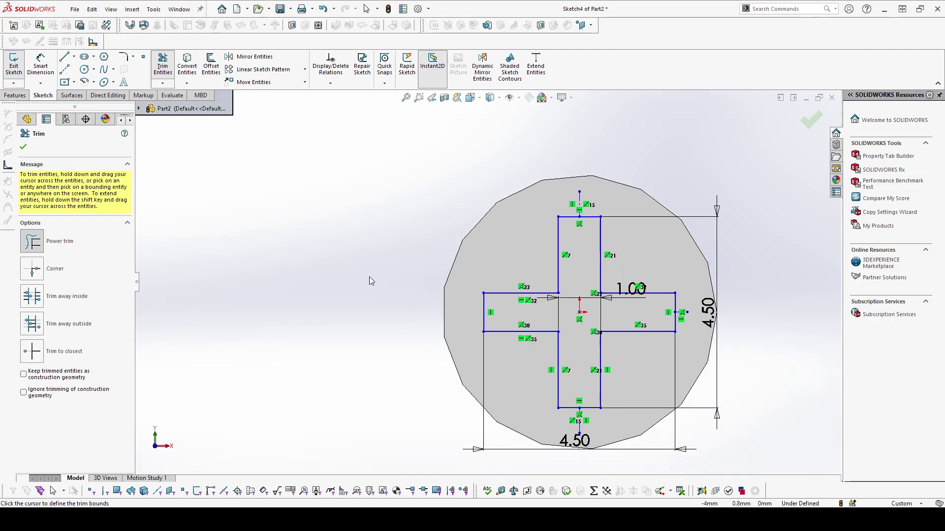
key(Escape)
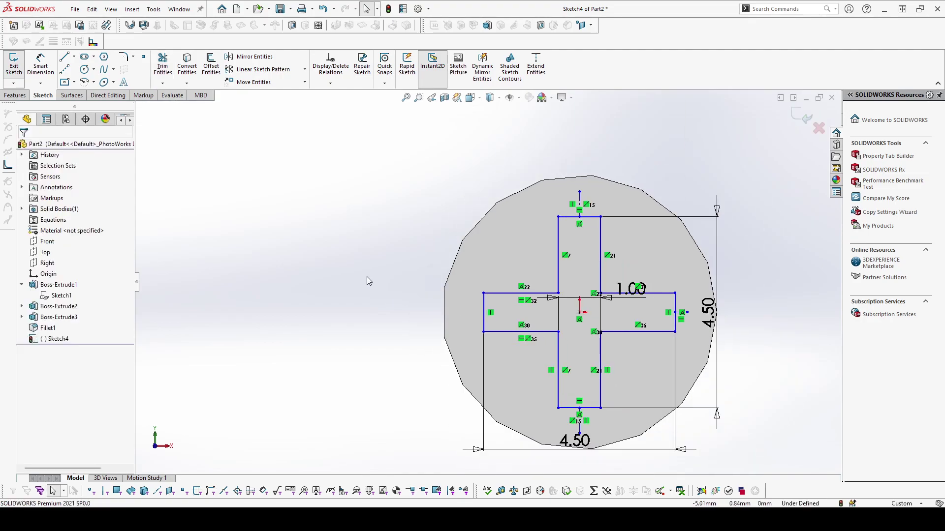
ctrl+middle_drag(367, 276, 293, 246)
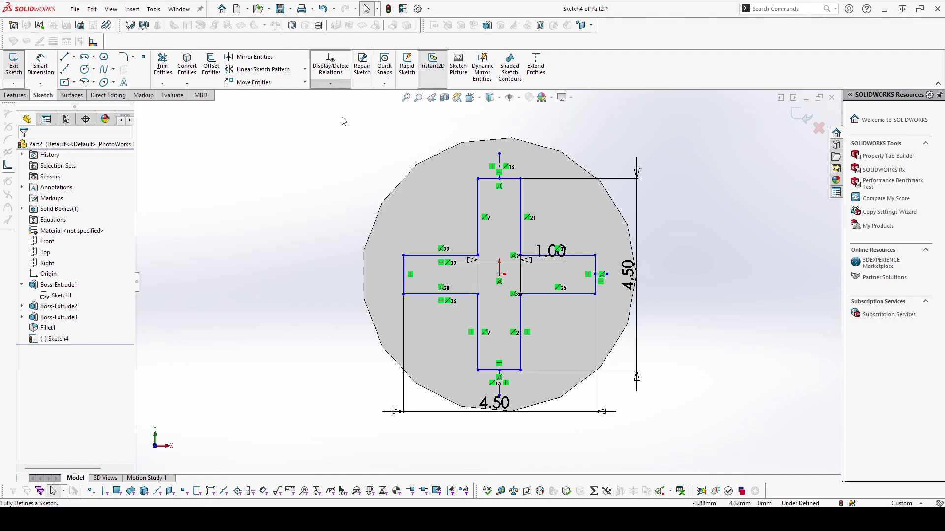
Fully define the cross sketch using calculated relations and dimensions
key(s)
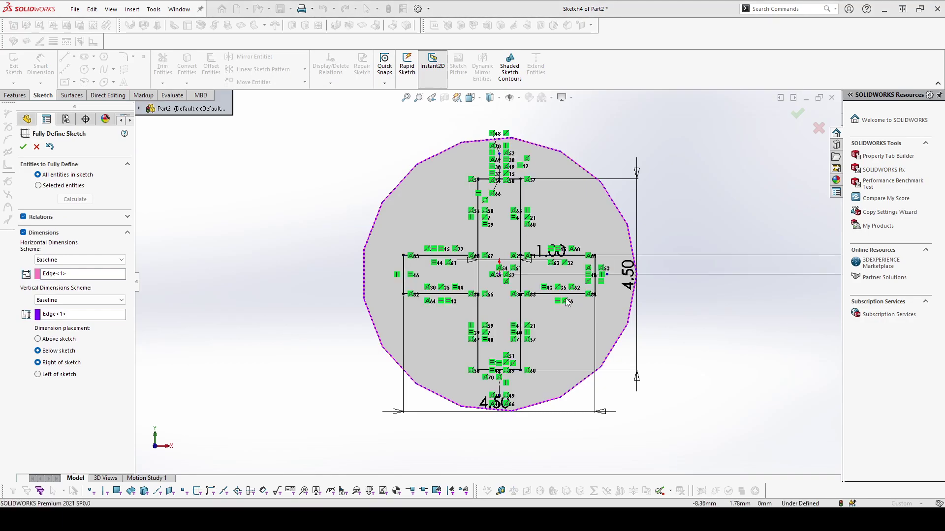
key(Escape)
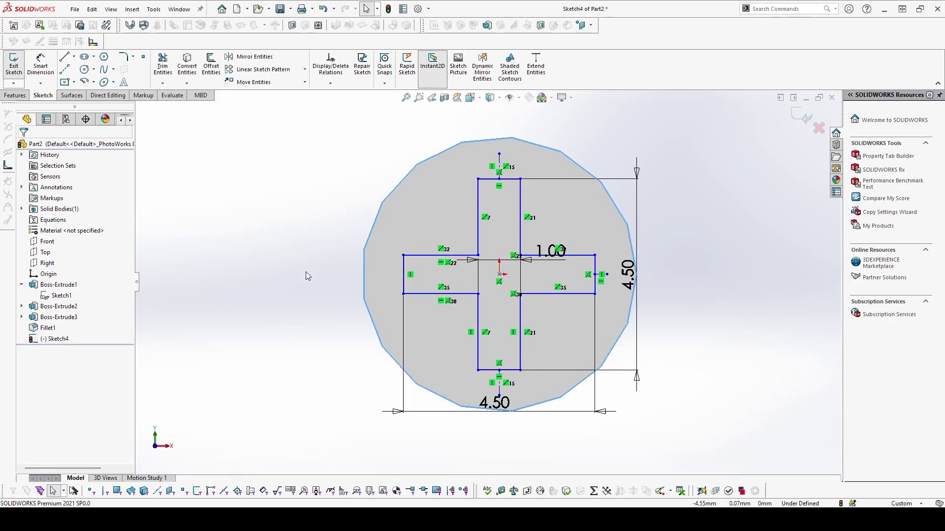
click(329, 84)
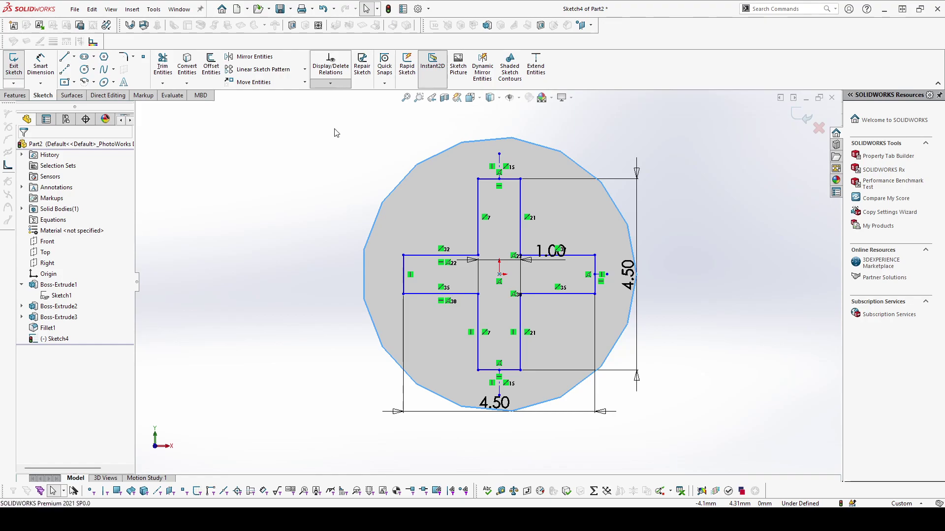
click(334, 129)
click(75, 199)
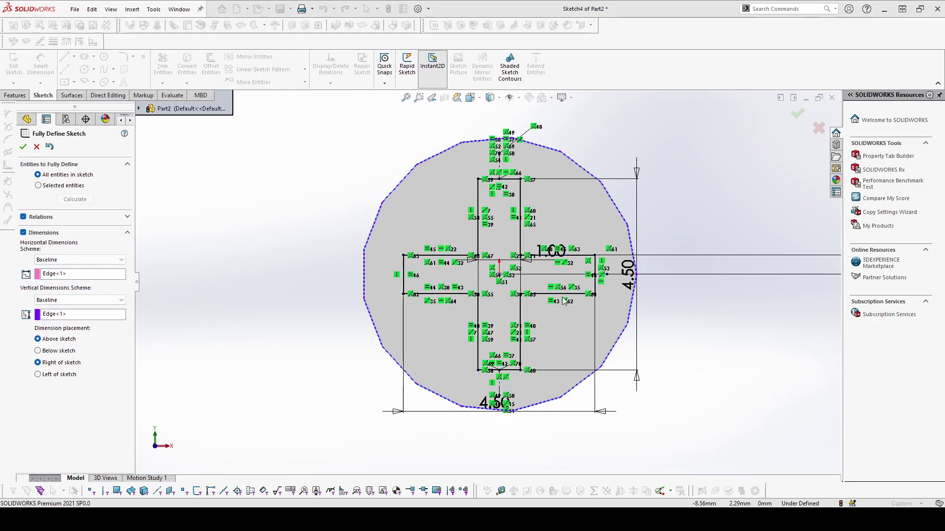
click(23, 148)
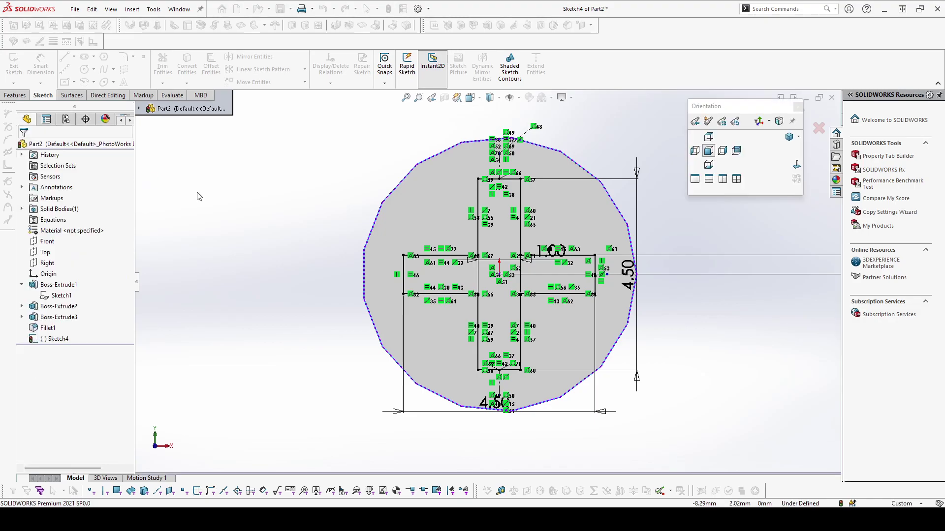
Check the sketch origin point and exit Sketch4
mouse_move(283, 265)
middle_down()
mouse_move(274, 256)
mouse_move(284, 276)
middle_up()
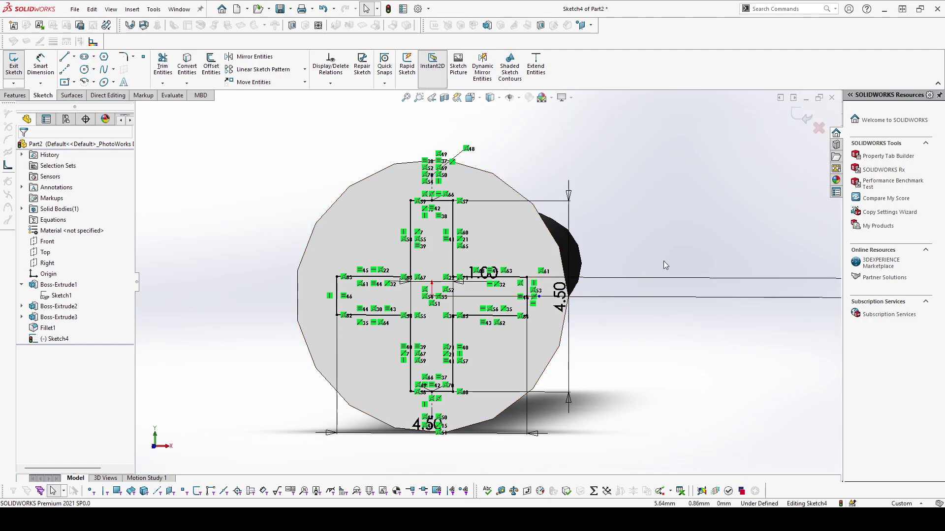
key(ctrl+8)
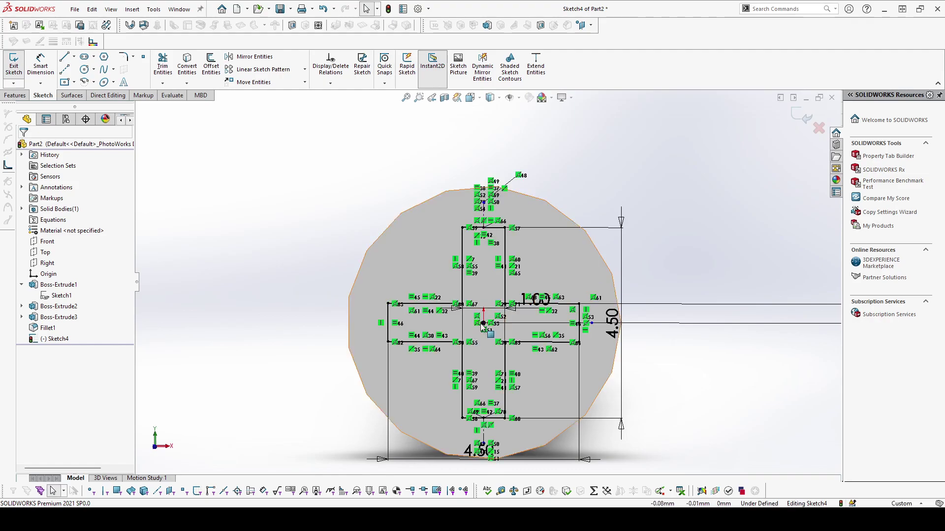
click(484, 324)
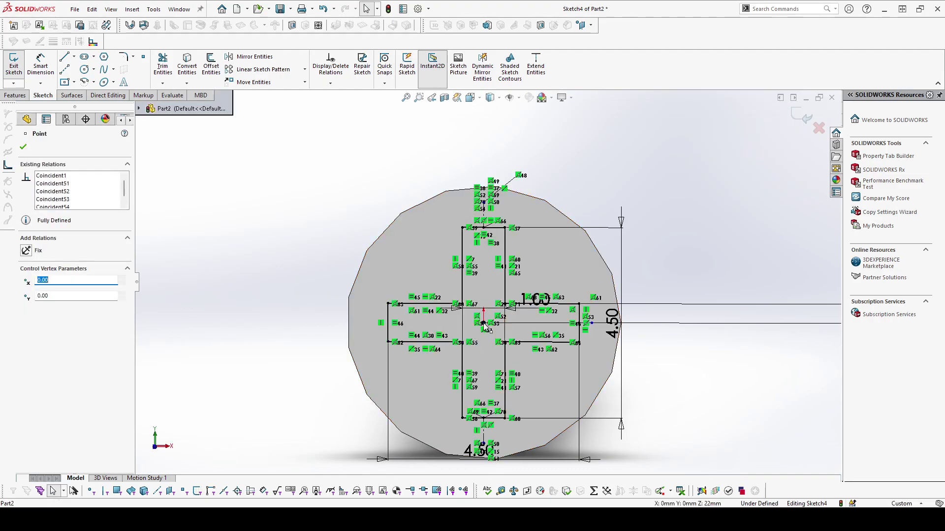
click(323, 197)
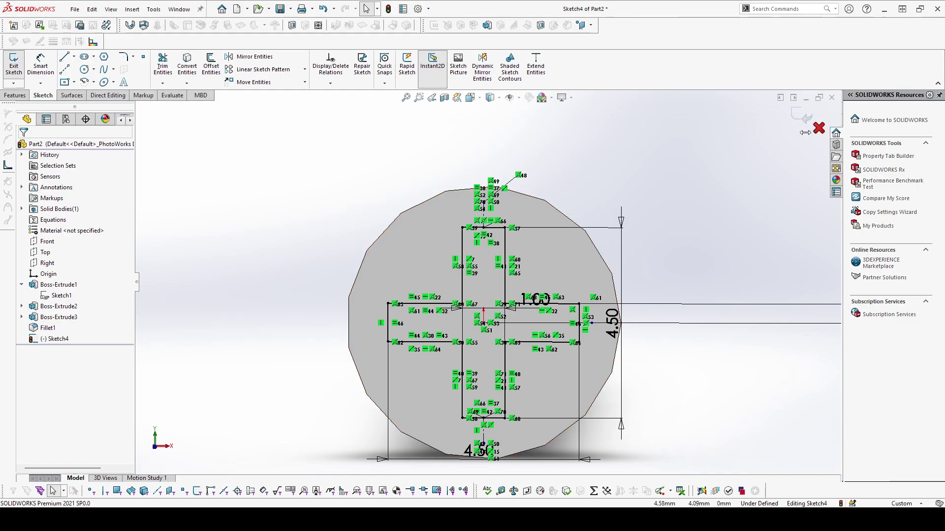
key(space)
click(811, 114)
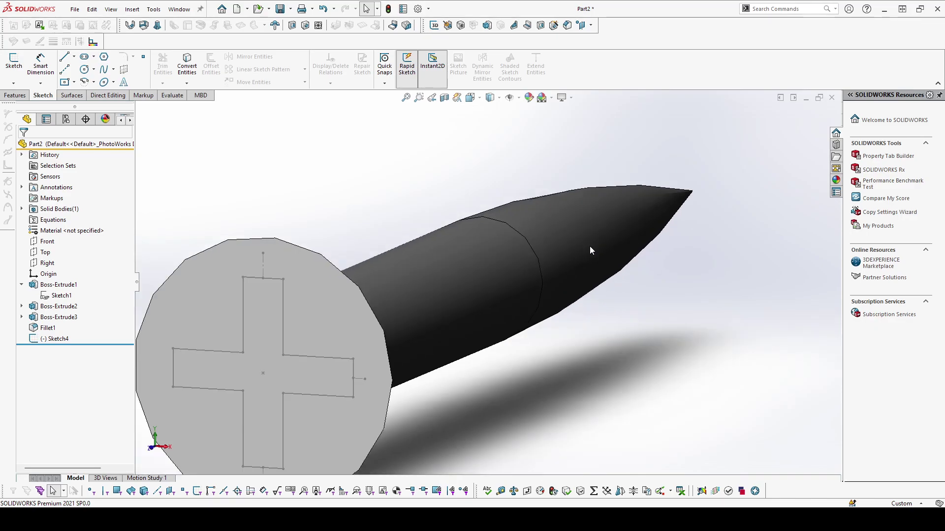
Cut-extrude the cross sketch Blind 2 mm deep with a 10° draft
click(21, 95)
click(146, 63)
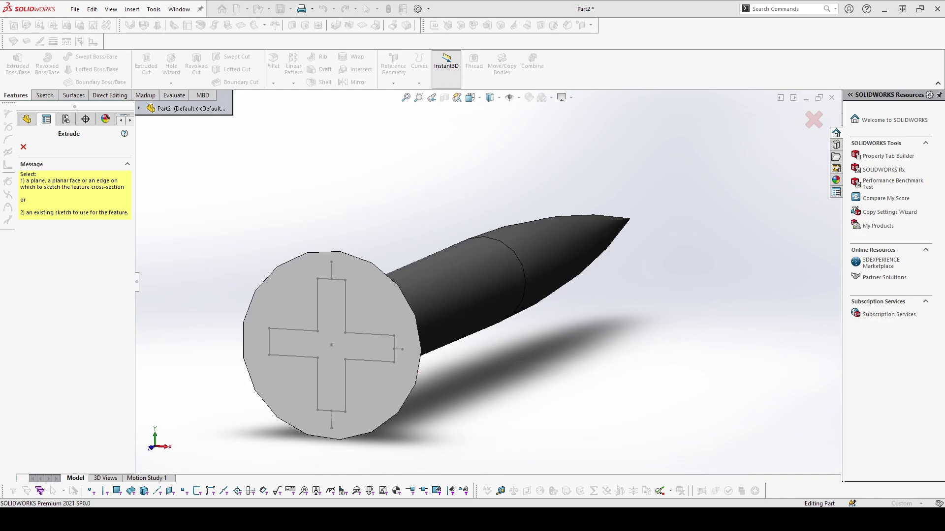
click(345, 295)
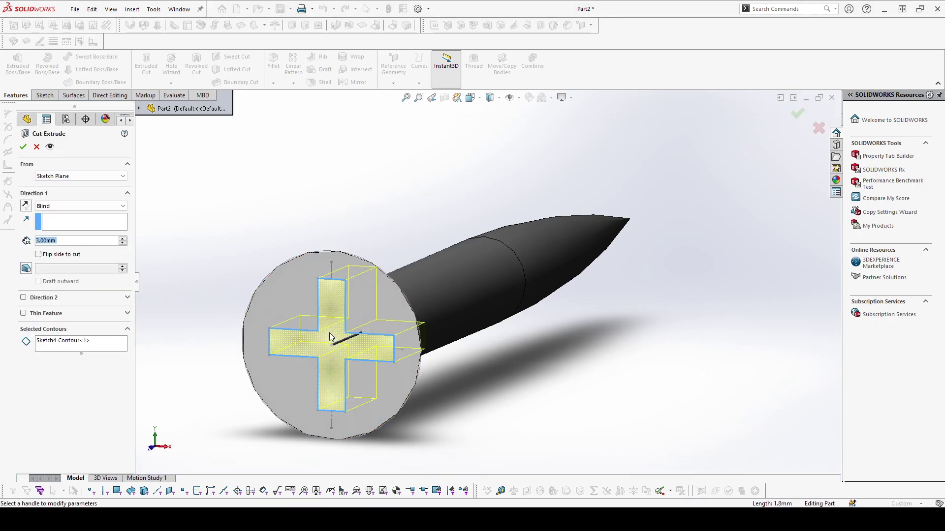
click(123, 243)
text(2)
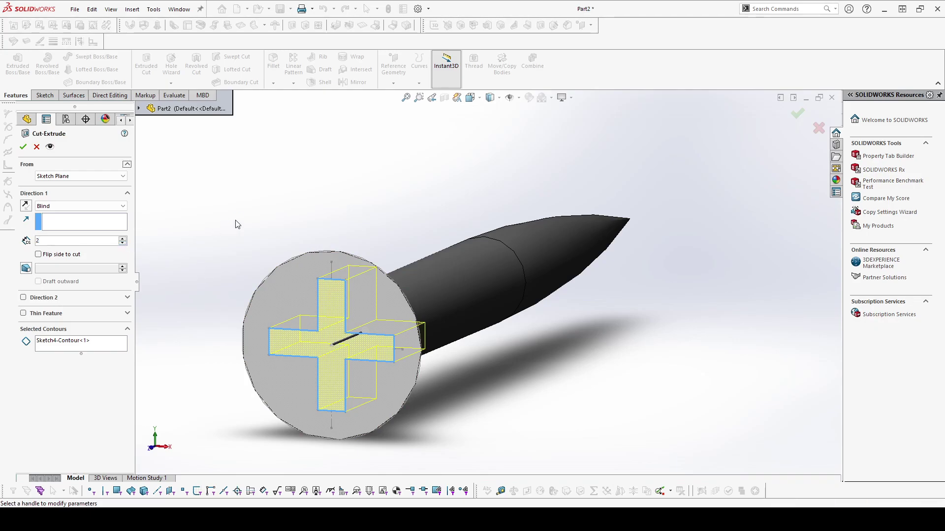
click(25, 268)
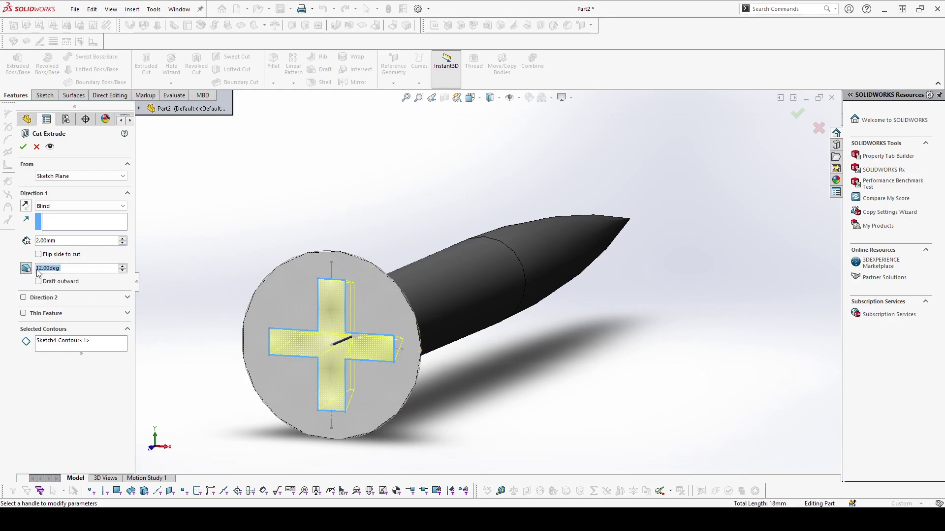
text(10)
key(Return)
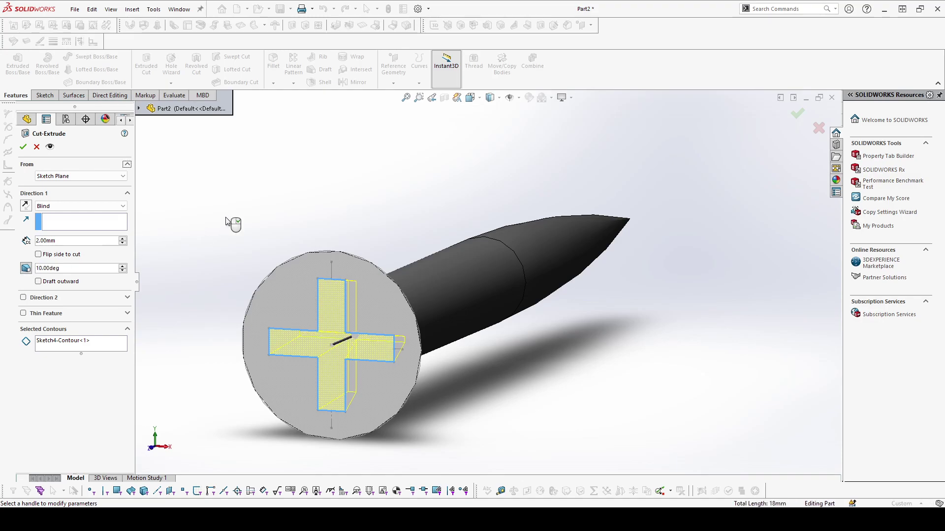
click(23, 147)
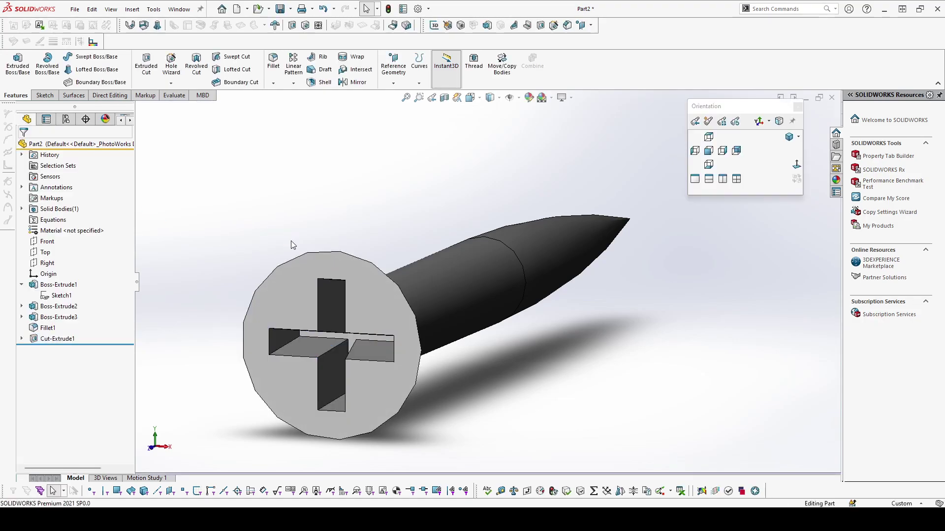
Orbit around the recessed screw head and begin a new reference plane
mouse_move(291, 241)
middle_down()
mouse_move(287, 224)
mouse_move(298, 217)
mouse_move(281, 213)
mouse_move(275, 233)
mouse_move(283, 231)
middle_up()
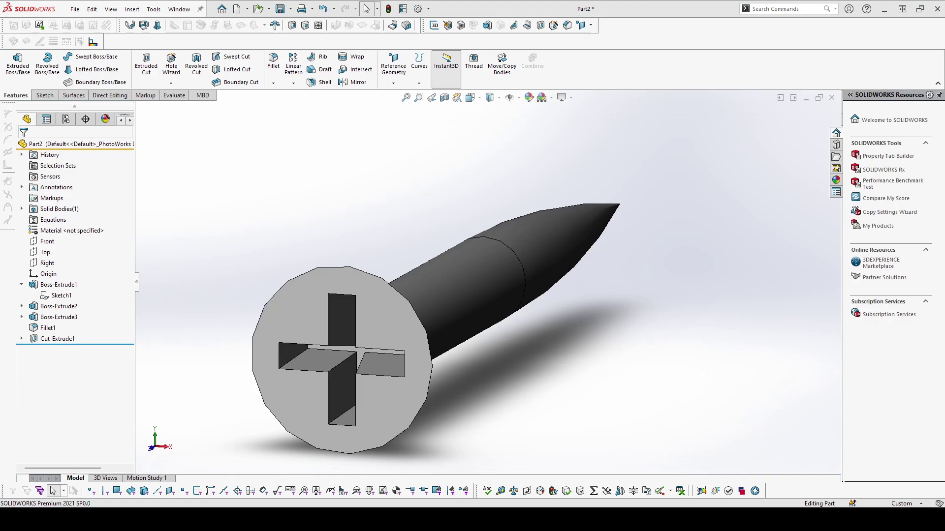
click(566, 232)
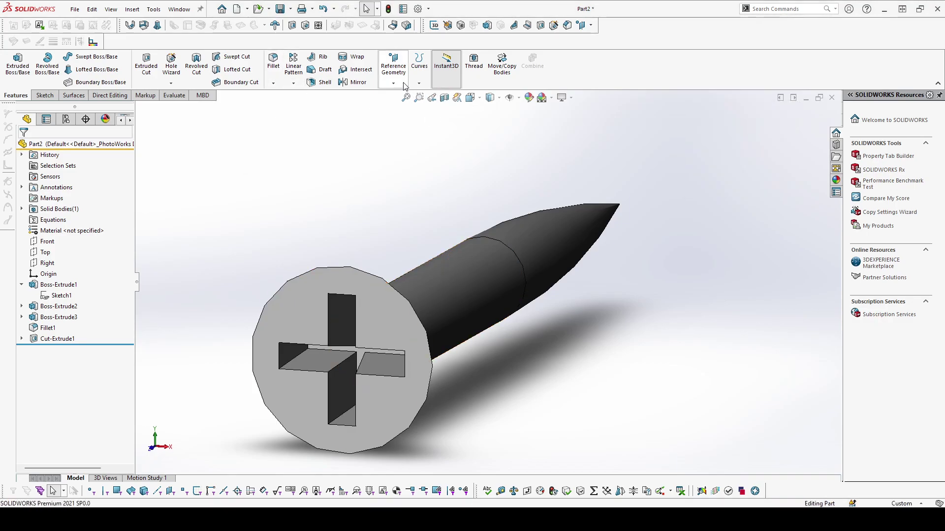
click(405, 100)
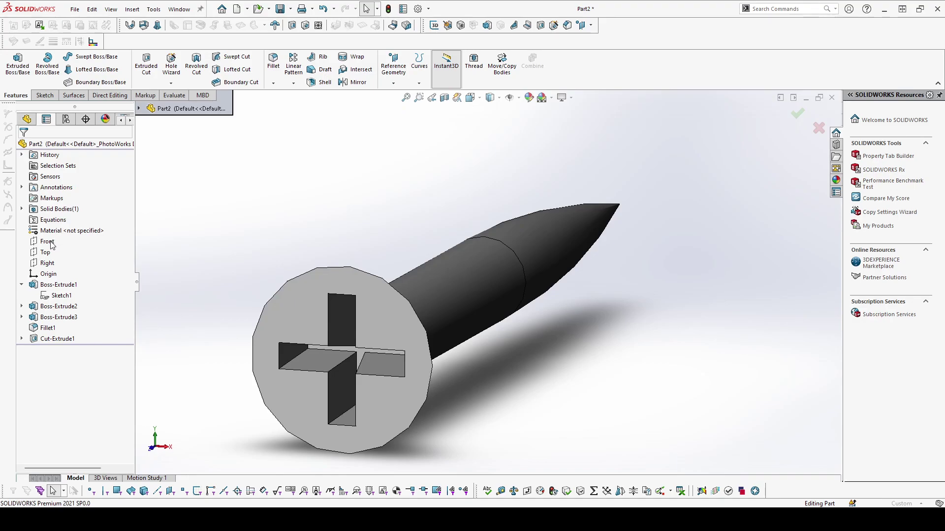
Create Plane1 referencing the Front plane with a 17 mm offset
middle_drag(363, 211, 407, 205)
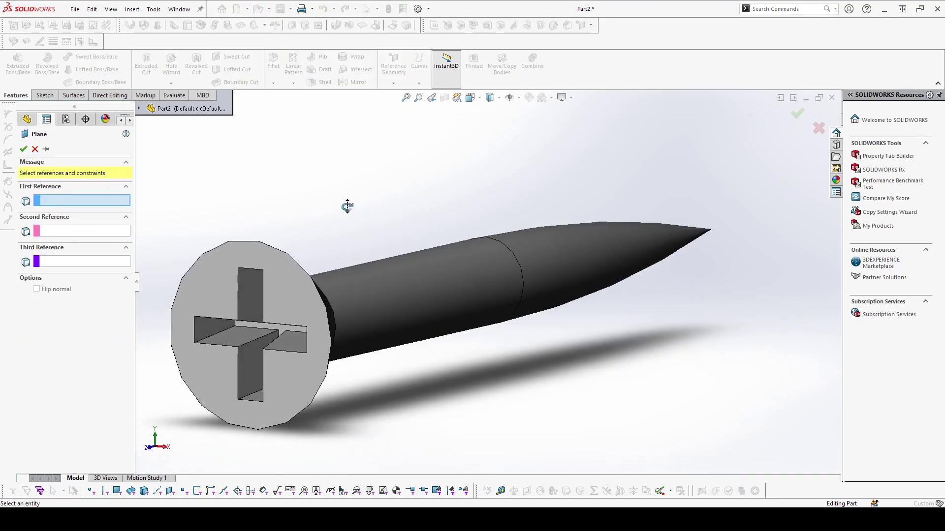
scroll(351, 210, down, 5)
scroll(351, 209, up, 5)
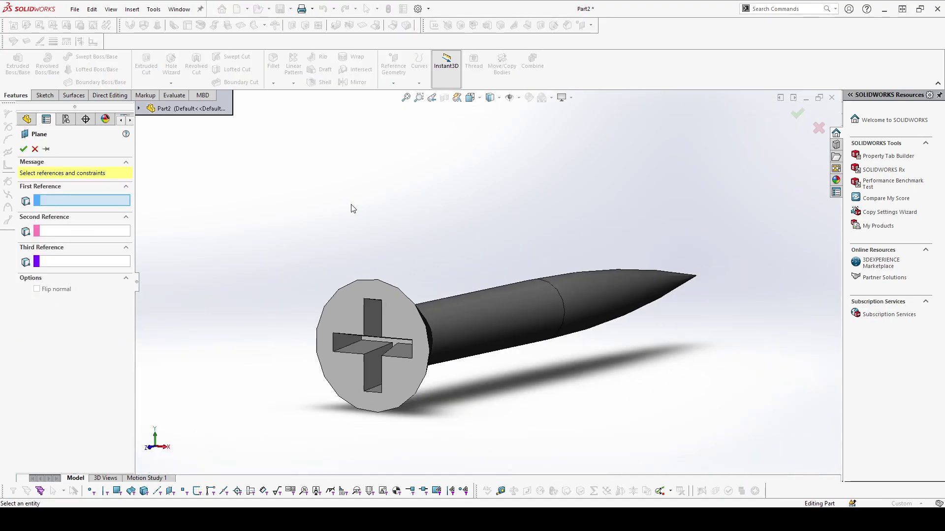
click(139, 109)
click(176, 206)
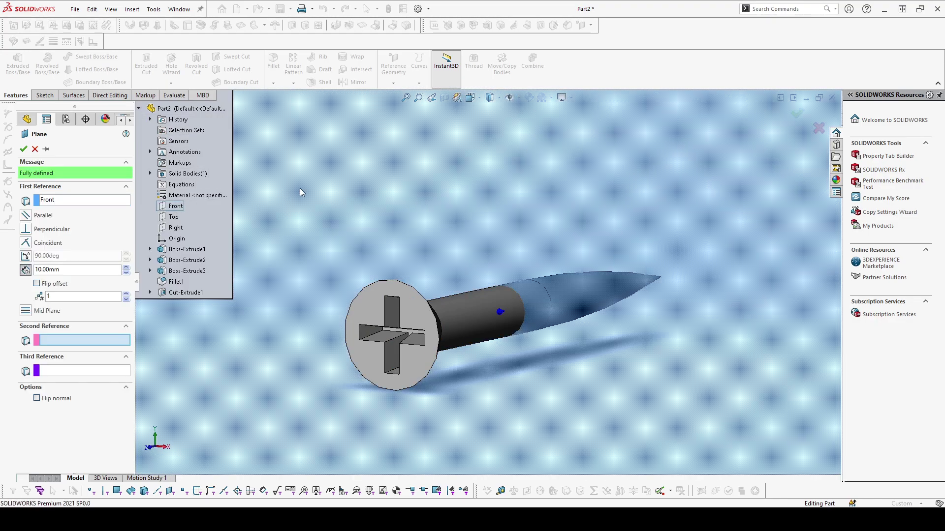
scroll(453, 211, down, 2)
scroll(454, 210, up, 3)
scroll(454, 211, up, 3)
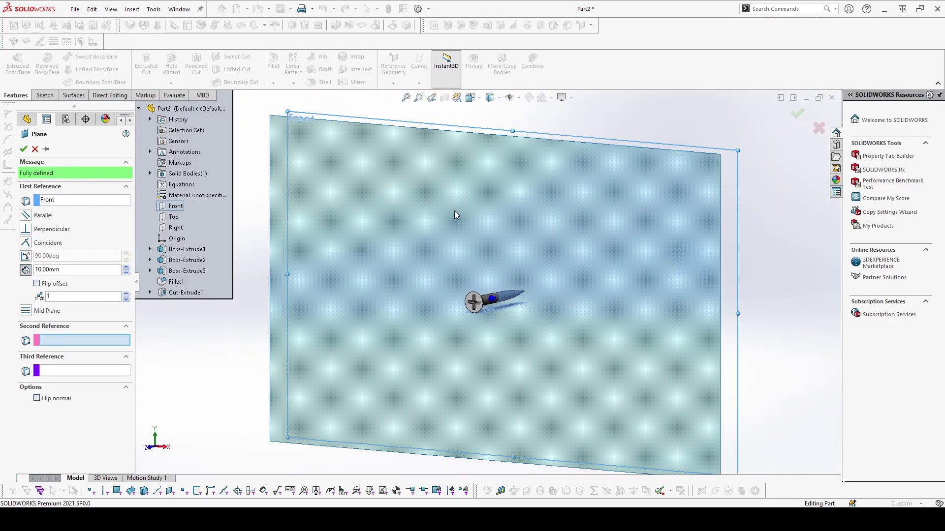
scroll(454, 211, up, 2)
middle_drag(454, 211, 491, 253)
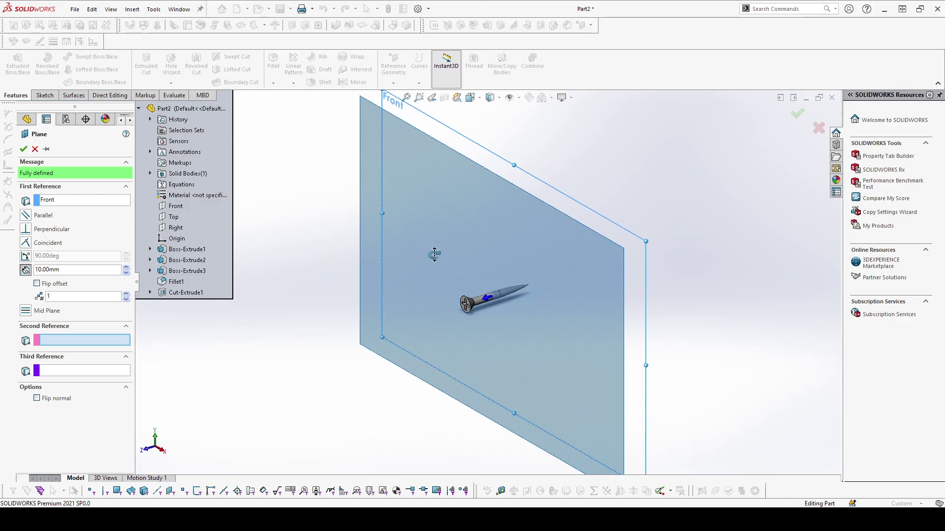
key(space)
click(90, 269)
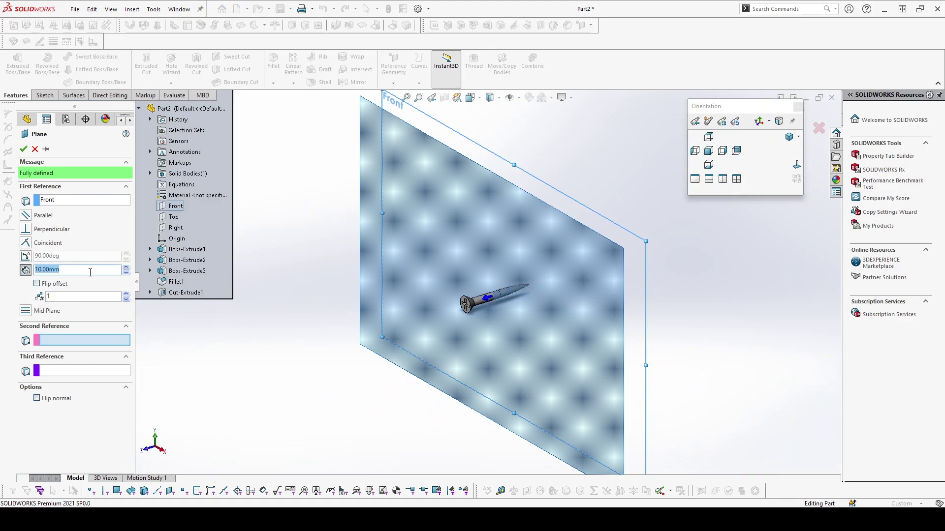
text(1)
key(Return)
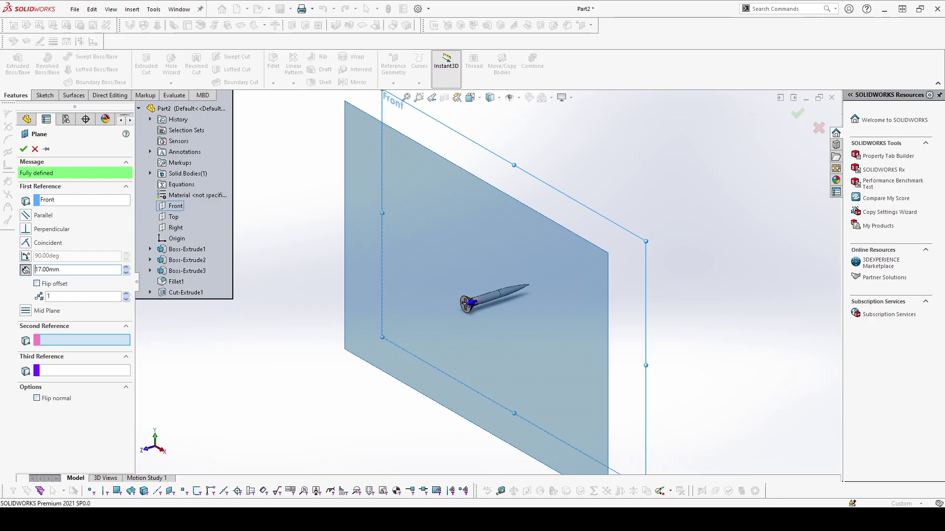
click(23, 148)
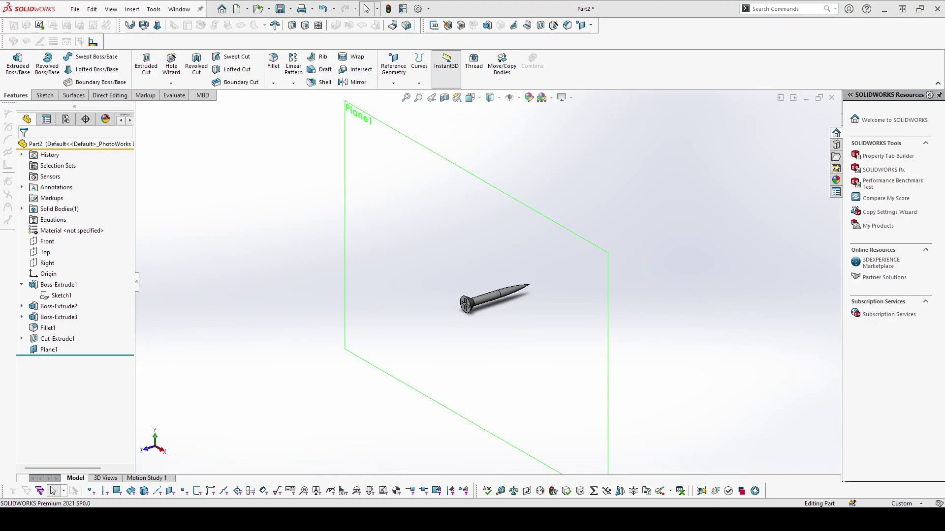
Start a new sketch on Plane1 and view it straight on
key(space)
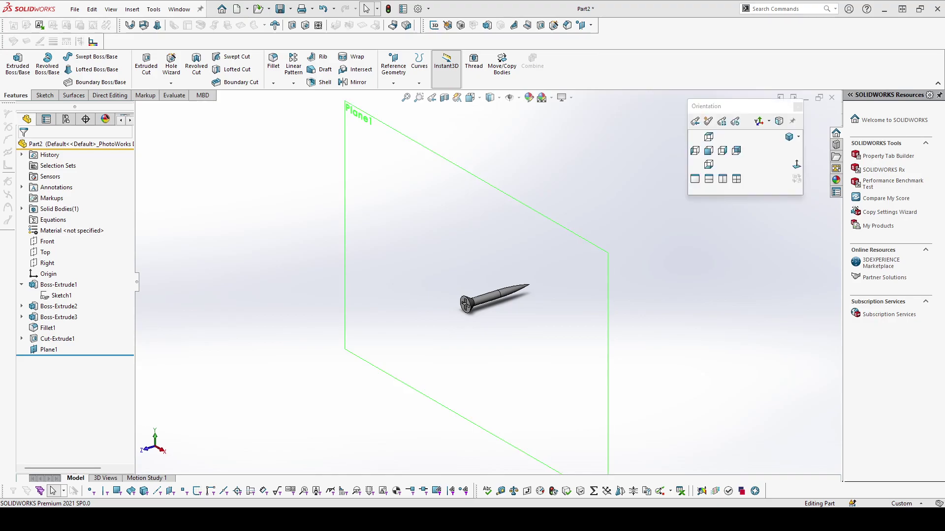
click(351, 142)
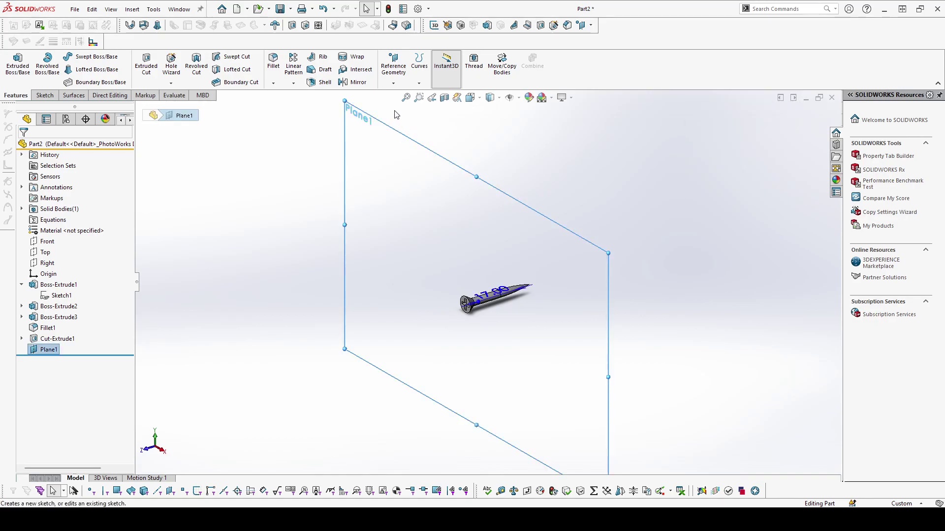
click(396, 117)
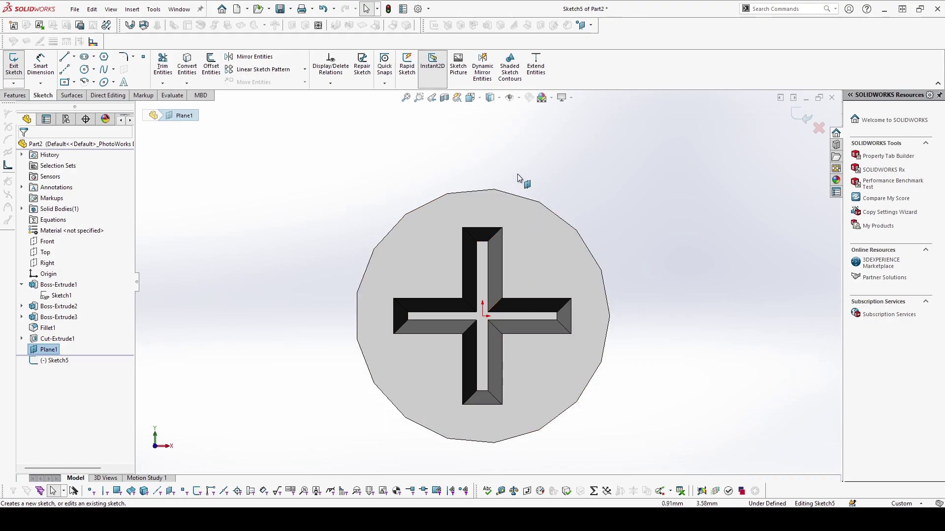
key(ctrl+8)
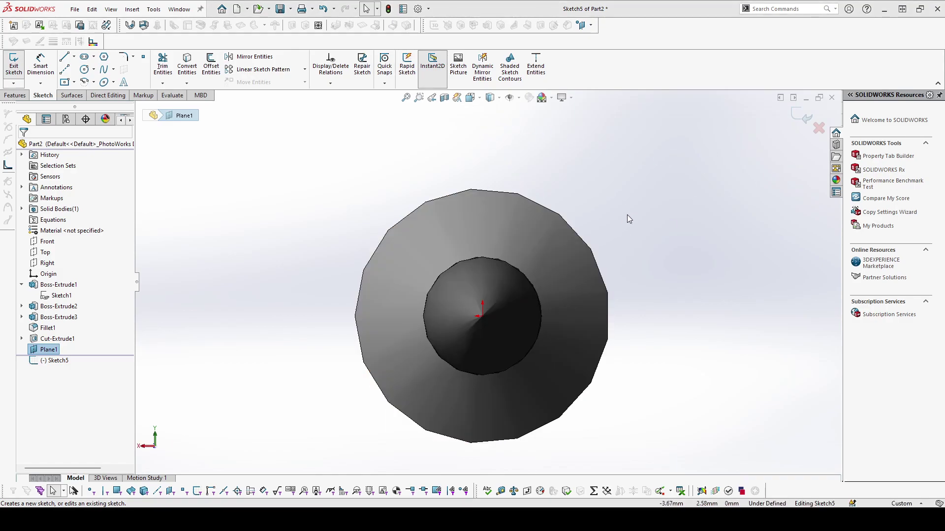
mouse_move(627, 216)
middle_down()
mouse_move(589, 258)
mouse_move(635, 249)
middle_up()
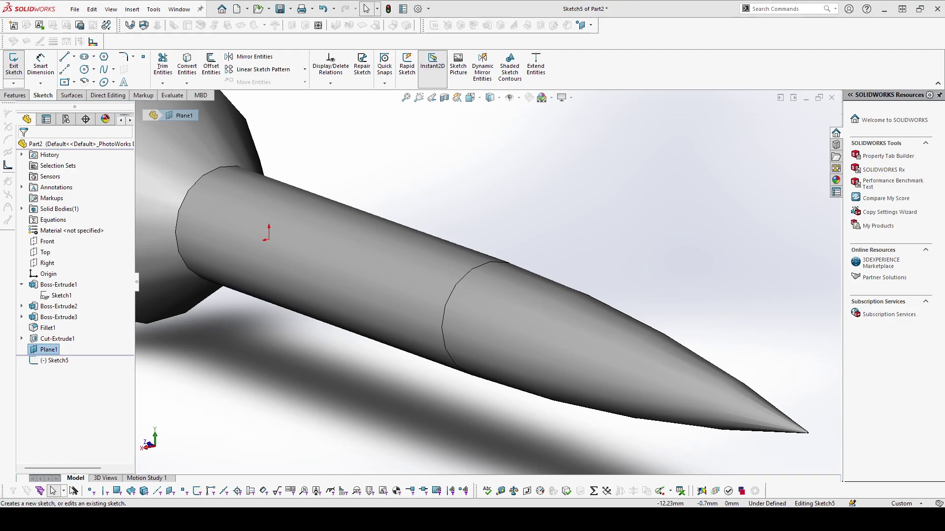
click(634, 211)
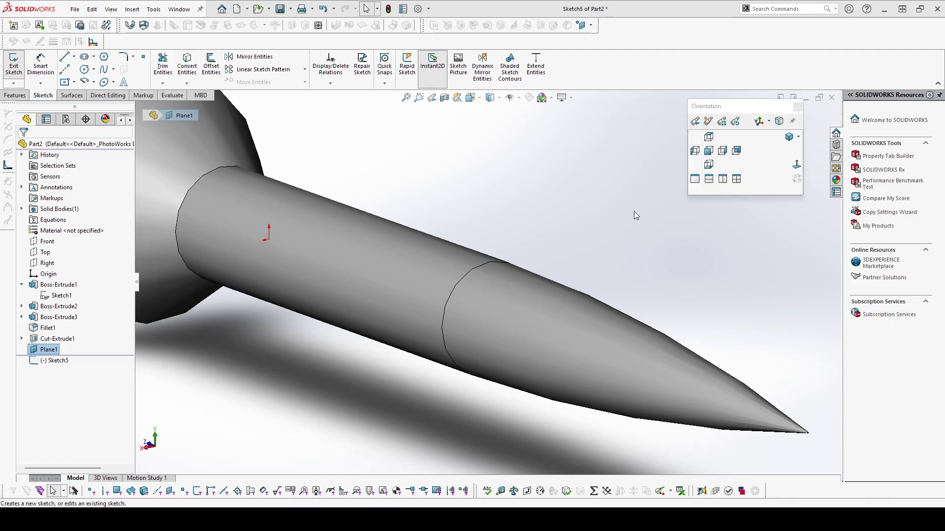
key(ctrl+8)
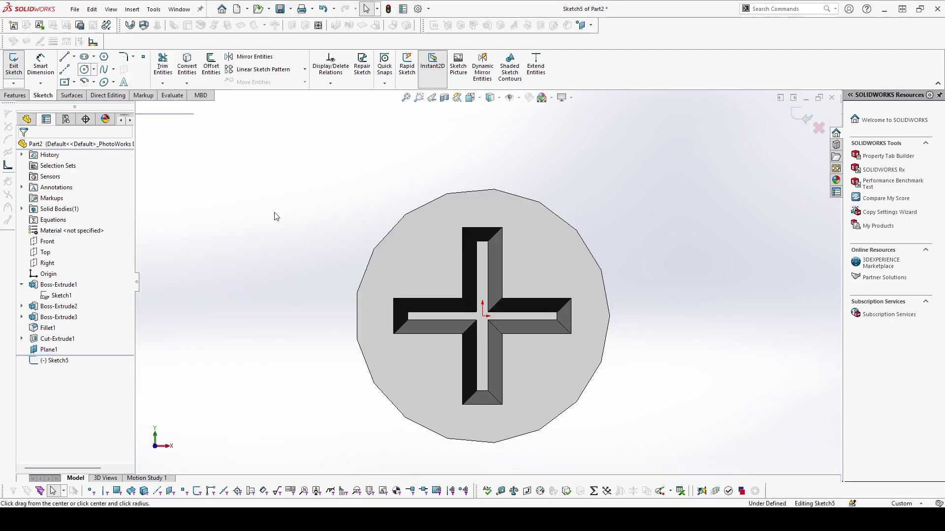
Draw a circle centred on the origin and dimension it to 3 mm diameter
click(84, 69)
click(483, 316)
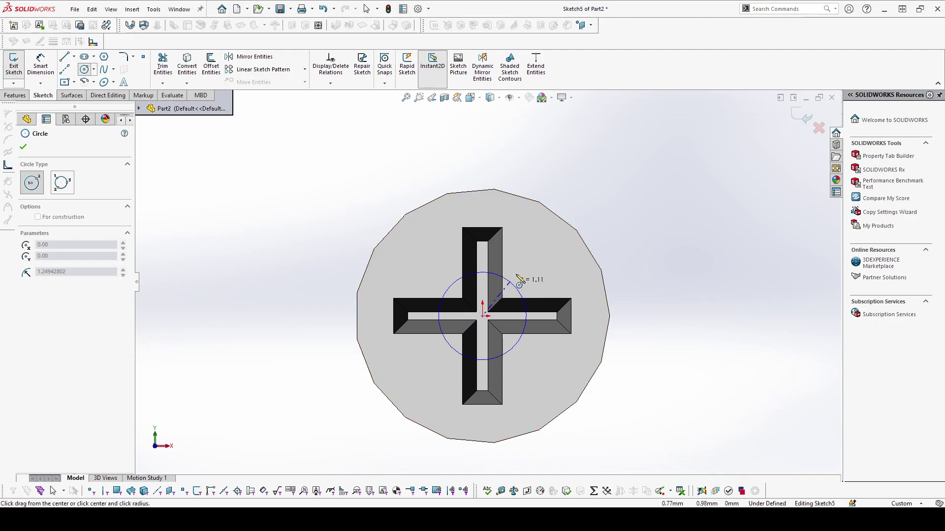
click(538, 260)
key(d)
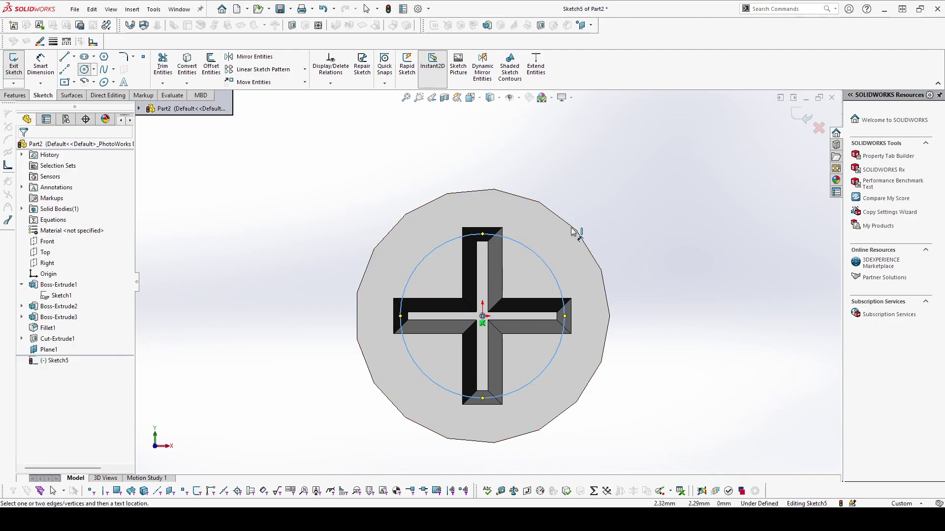
click(539, 254)
click(595, 165)
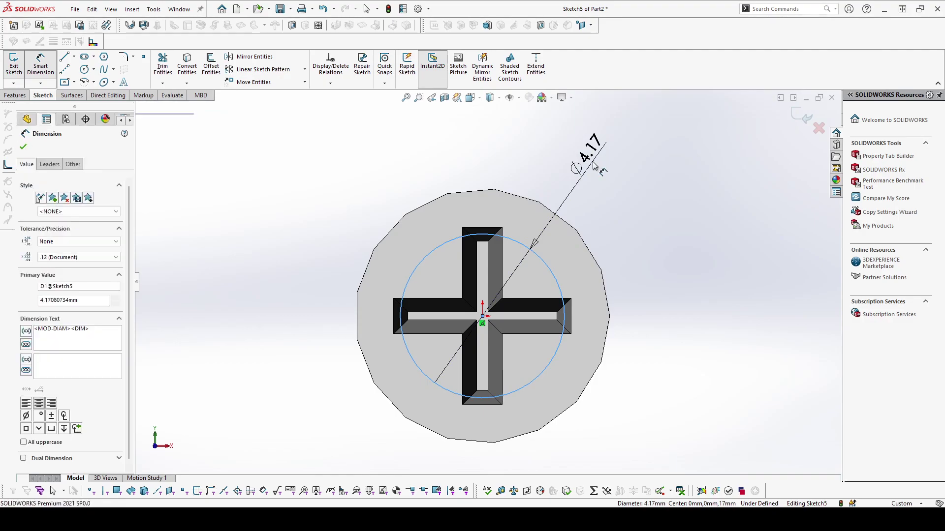
text(3)
key(Return)
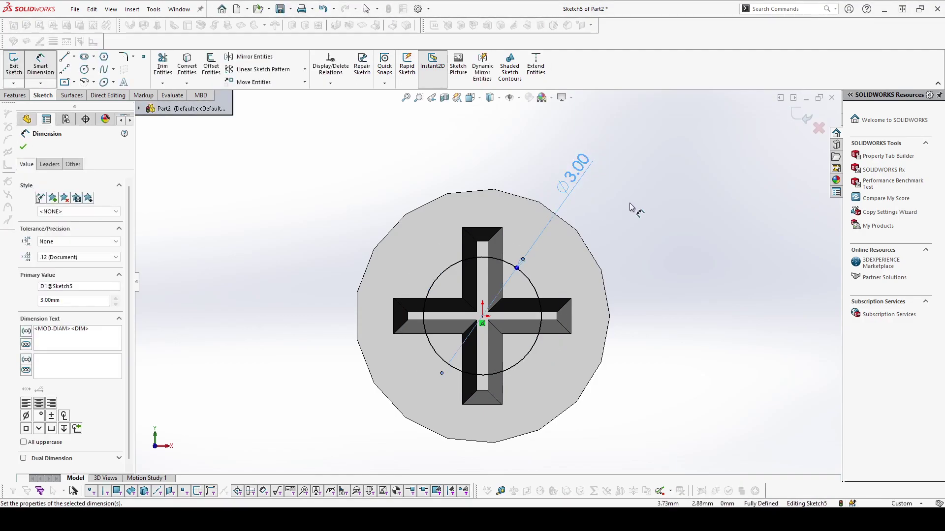
middle_drag(629, 204, 593, 210)
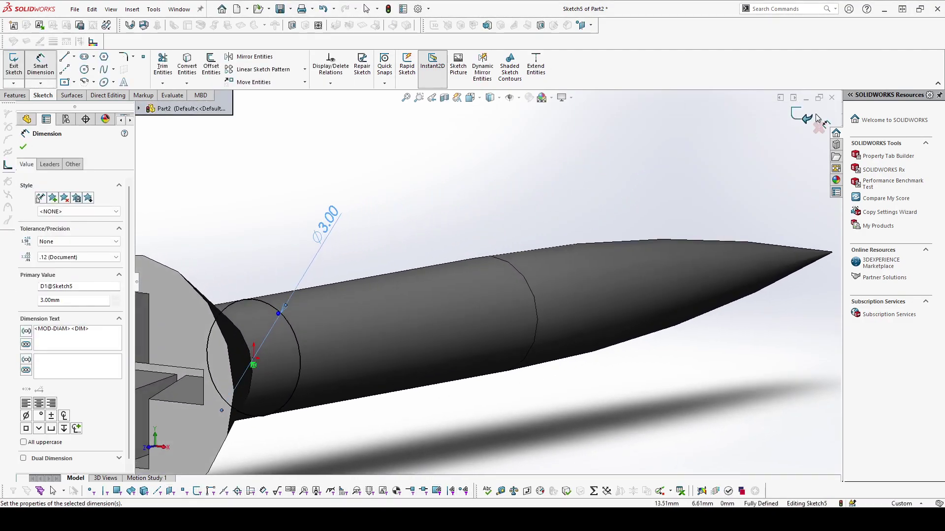
key(space)
key(Escape)
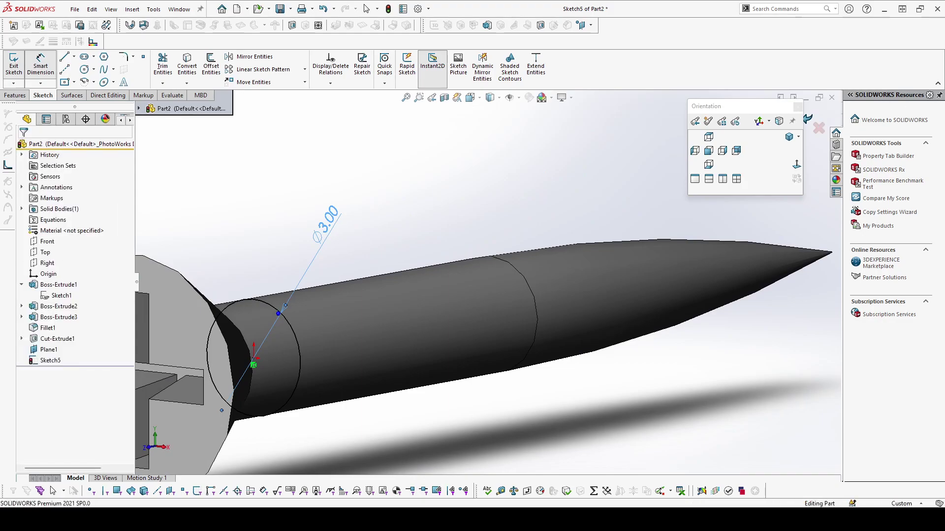
key(ctrl+b)
key(Escape)
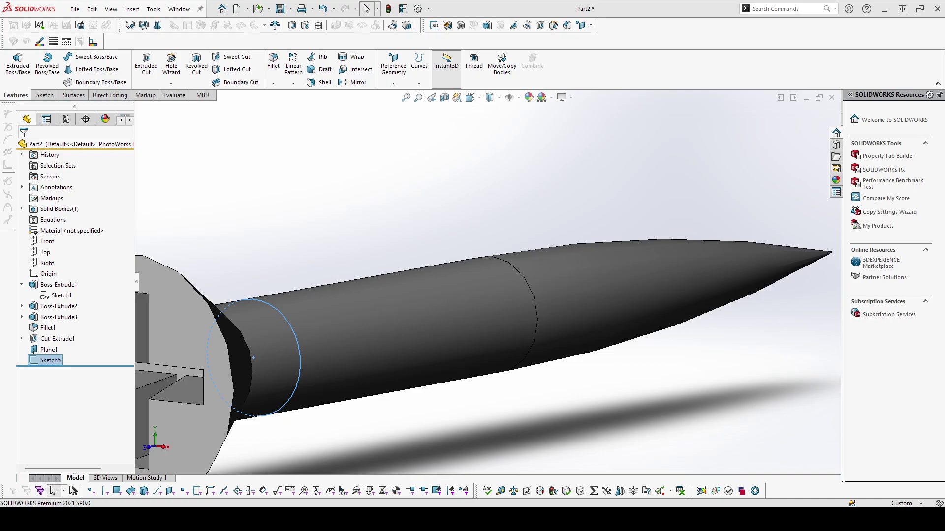
scroll(413, 269, up, 5)
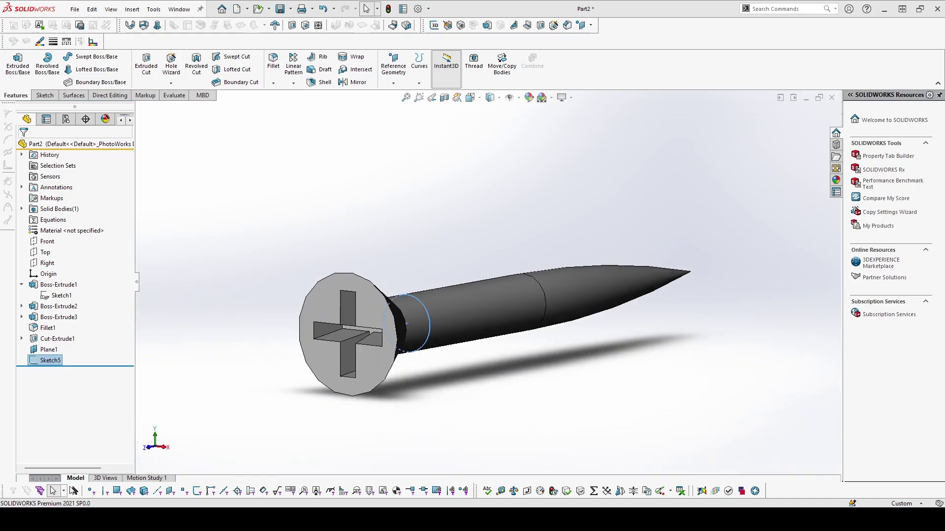
middle_drag(414, 269, 389, 241)
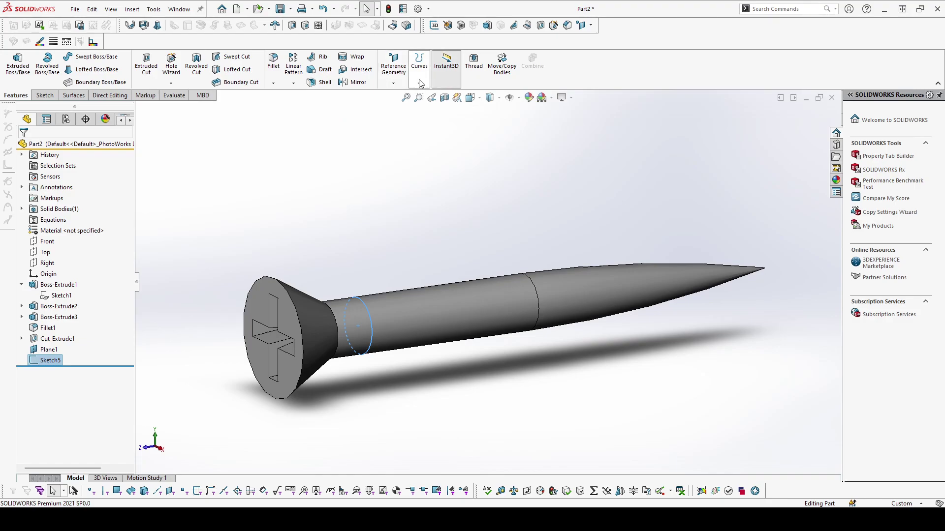
key(s)
Start a variable-pitch helix on the Sketch5 circle with a 2 mm first-region pitch
click(442, 156)
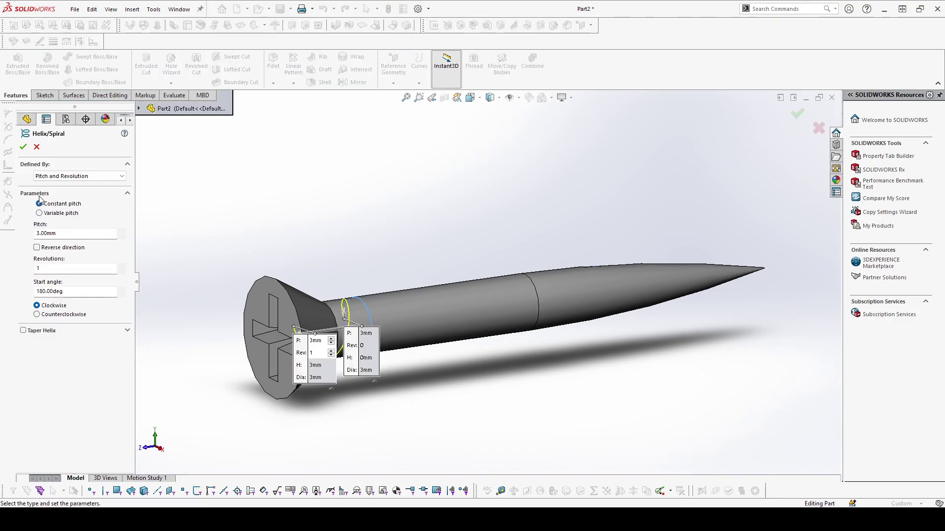
click(62, 214)
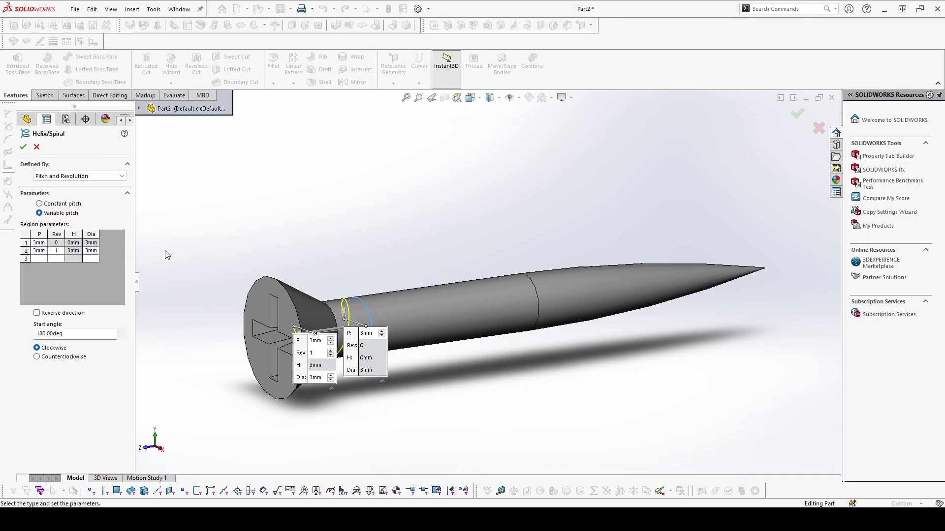
click(45, 243)
text(2)
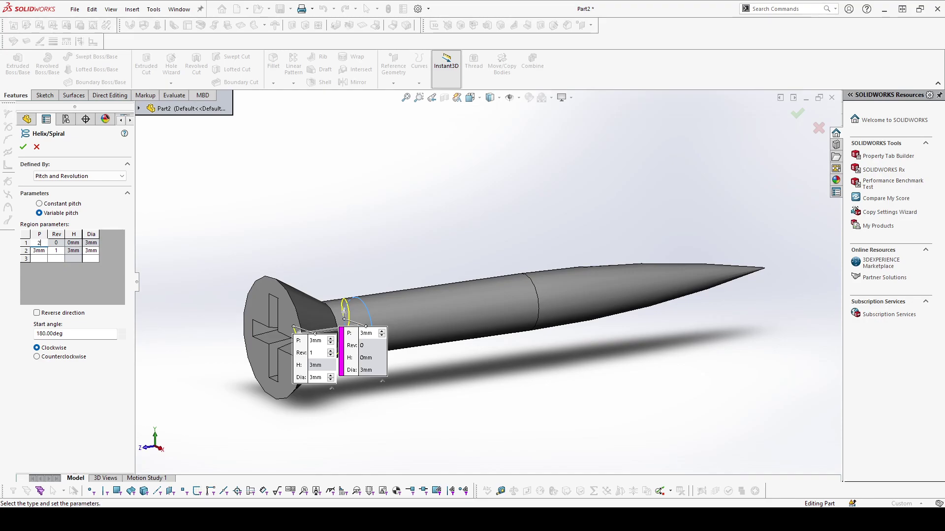
click(91, 245)
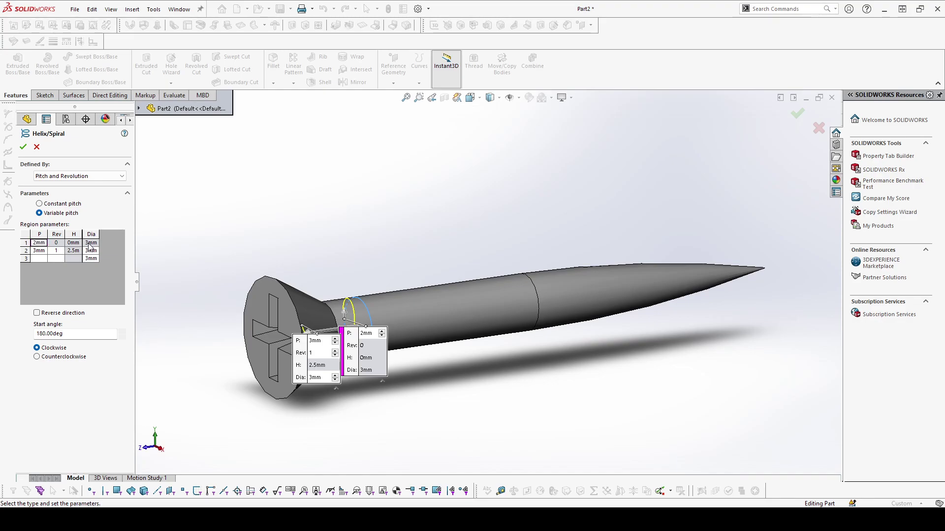
Set the second and third helix regions to a 2 mm pitch
click(40, 251)
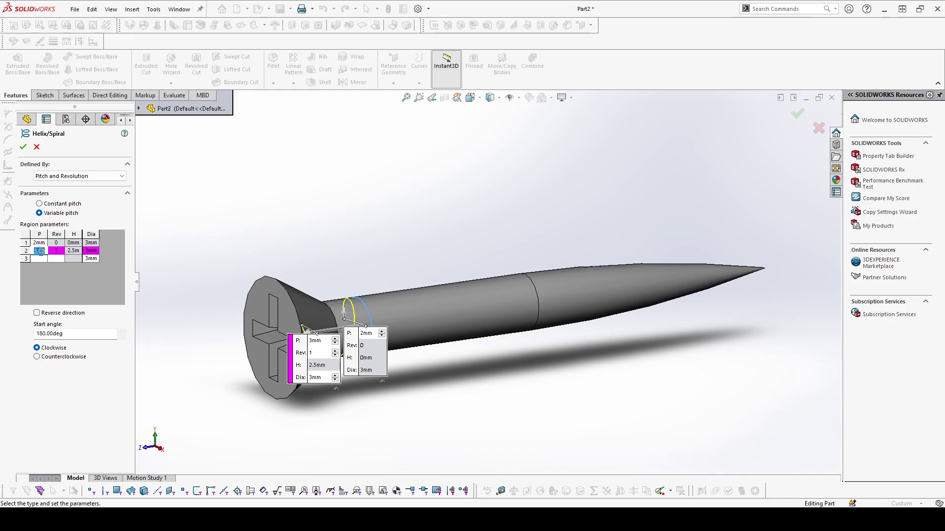
text(2)
key(Return)
click(95, 249)
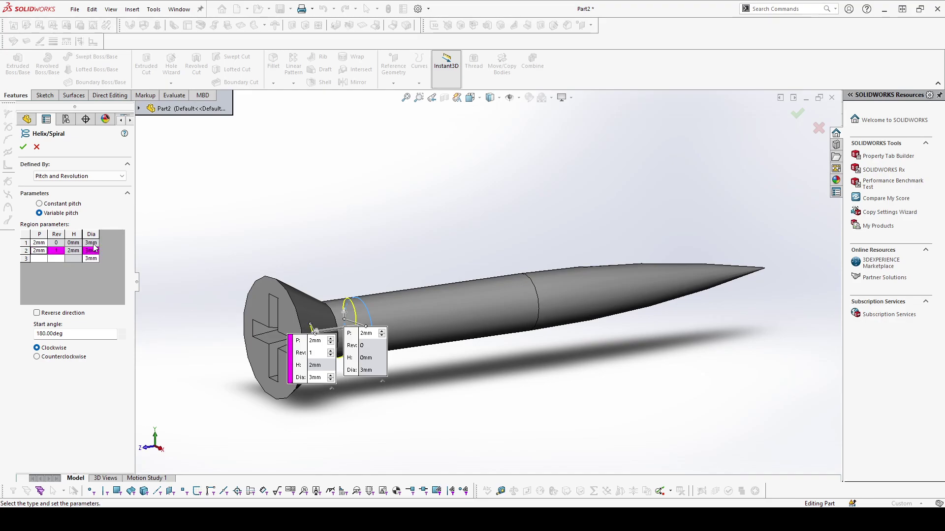
click(95, 251)
click(38, 259)
text(2)
click(59, 251)
Set regions 2 and 3 to 6 and 7 revolutions and reverse the helix direction along the shaft
text(6)
click(73, 252)
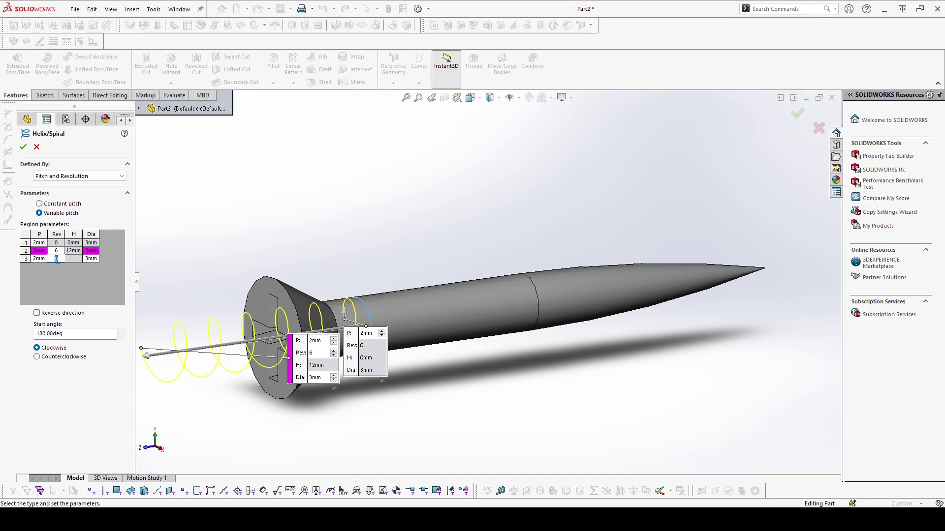
text(7)
click(76, 262)
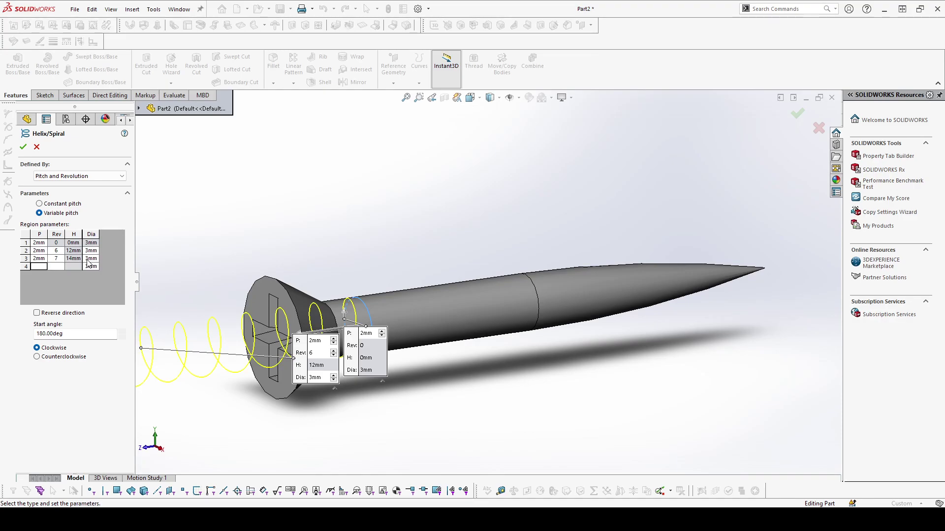
click(88, 260)
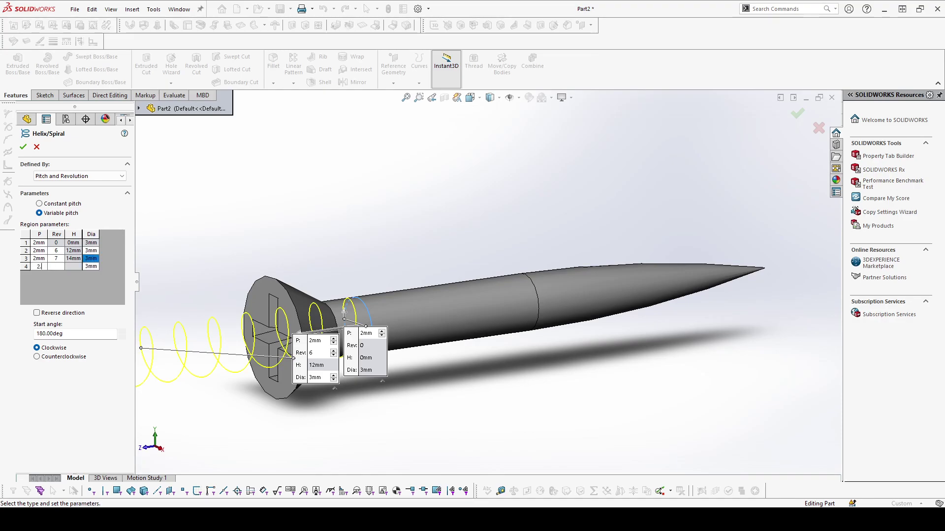
text(2.6)
key(BackSpace)
key(BackSpace)
click(38, 314)
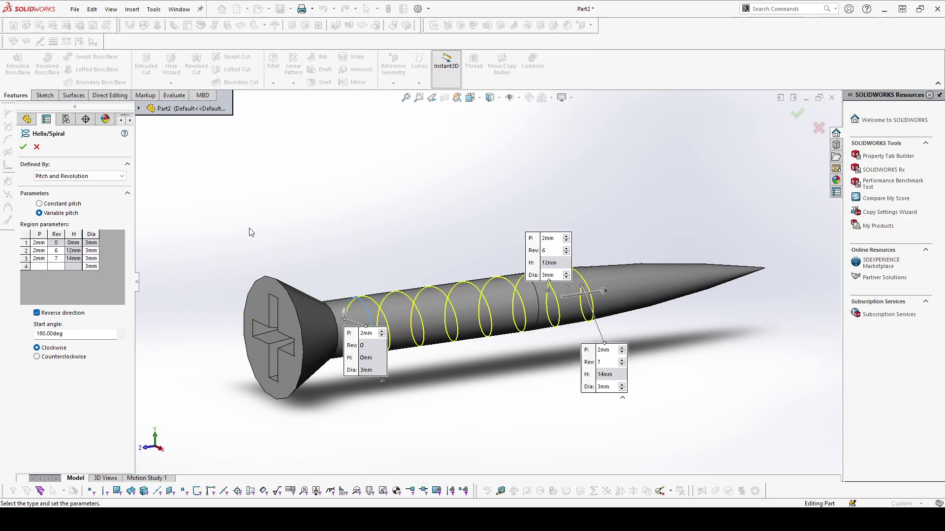
Give region 3 a 2.6 mm diameter, and region 4 8 revolutions at 2.4 mm diameter
click(89, 260)
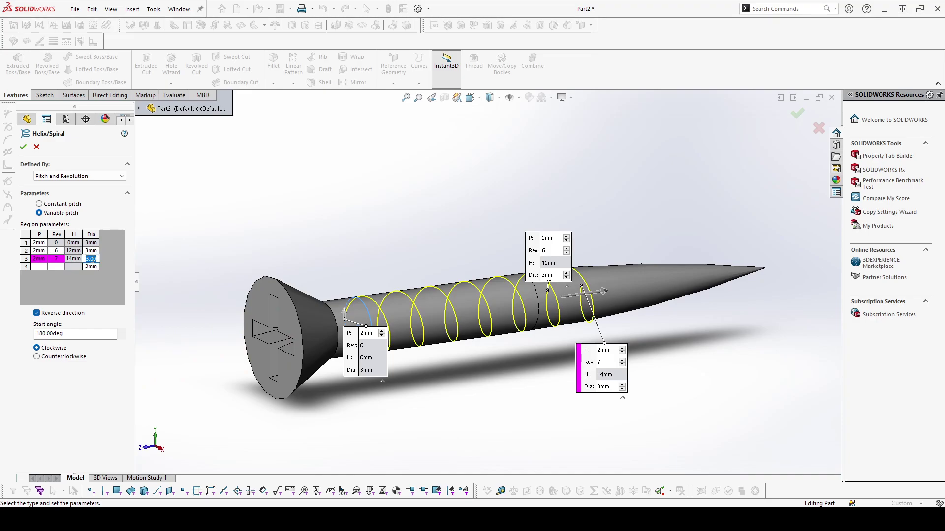
text(2.)
text(6)
click(39, 268)
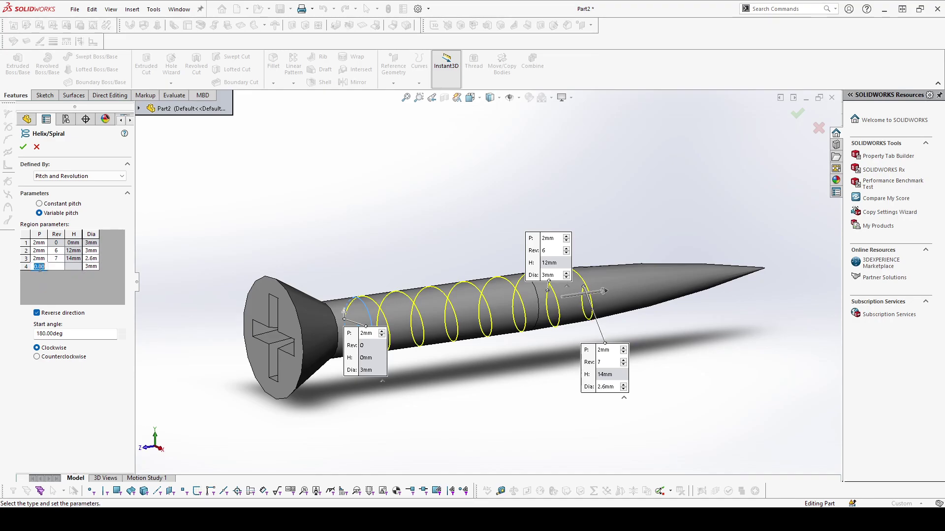
text(2)
text(8)
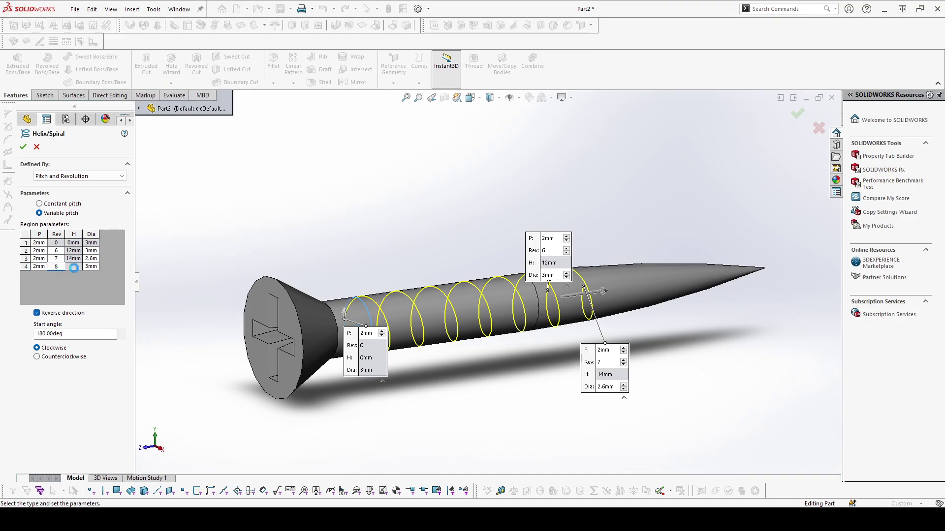
click(92, 266)
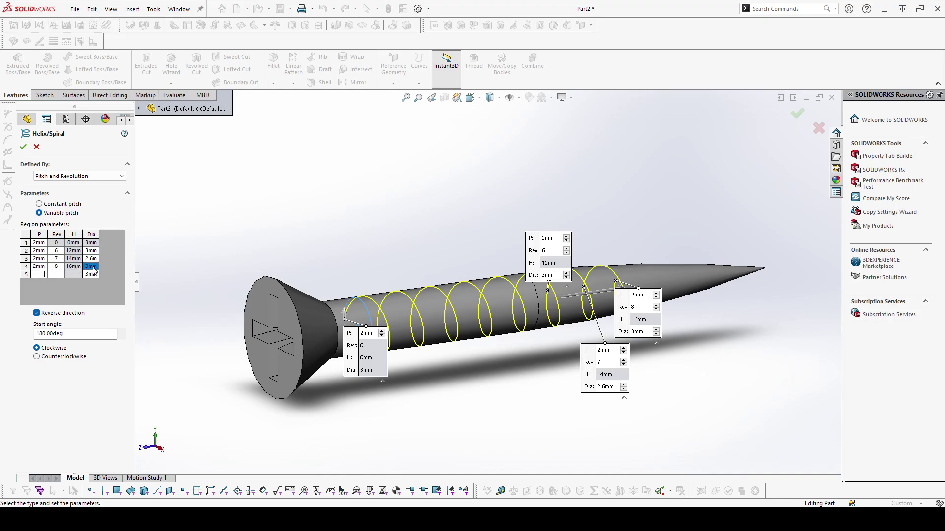
click(93, 267)
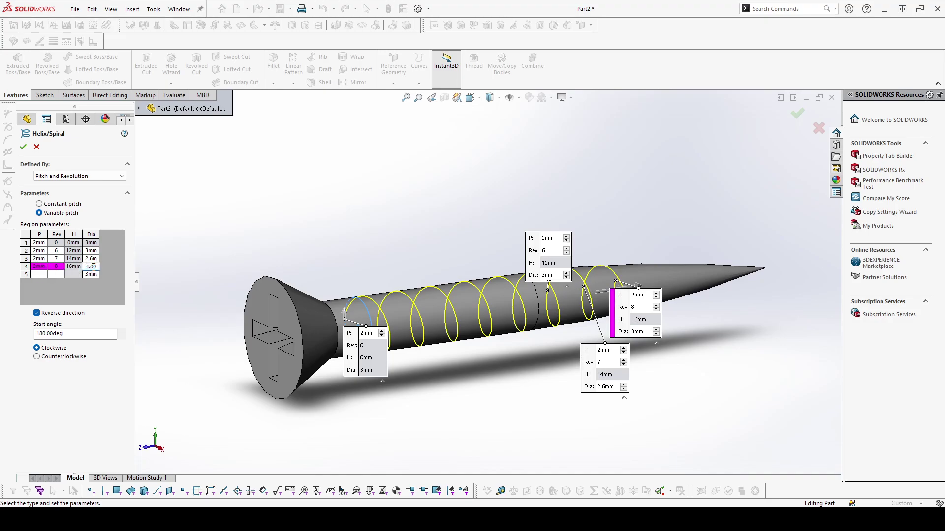
double_click(96, 267)
text(2.4)
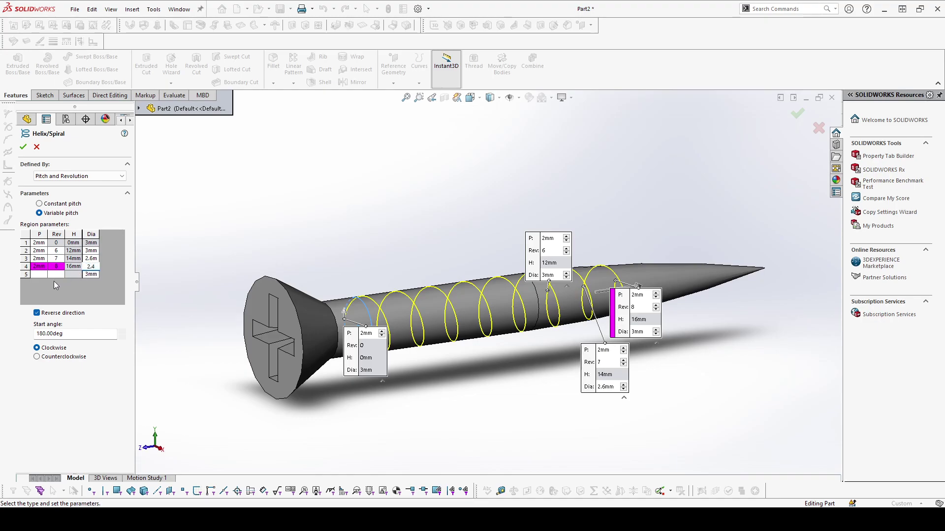
click(39, 274)
Set region 5 to pitch 2, 9 revolutions, 2 mm diameter, and region 6 to pitch 2
text(2)
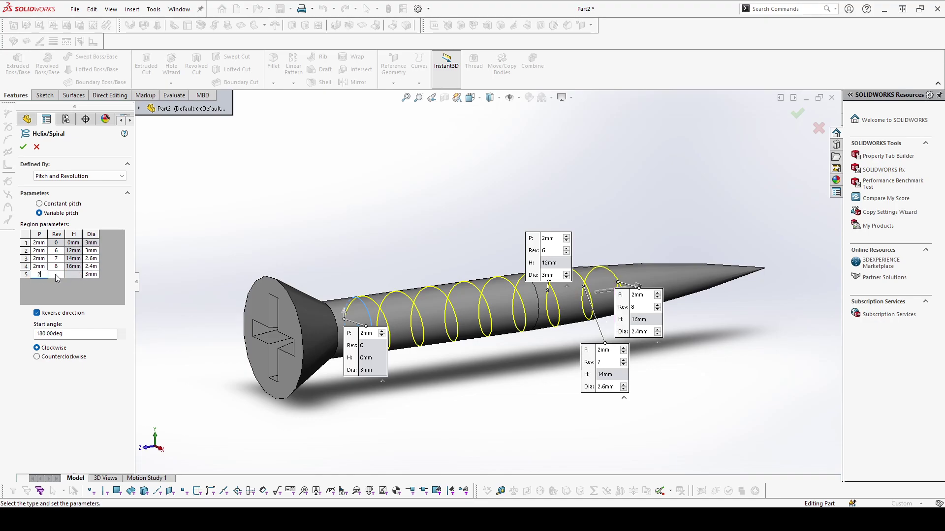
click(55, 275)
text(9)
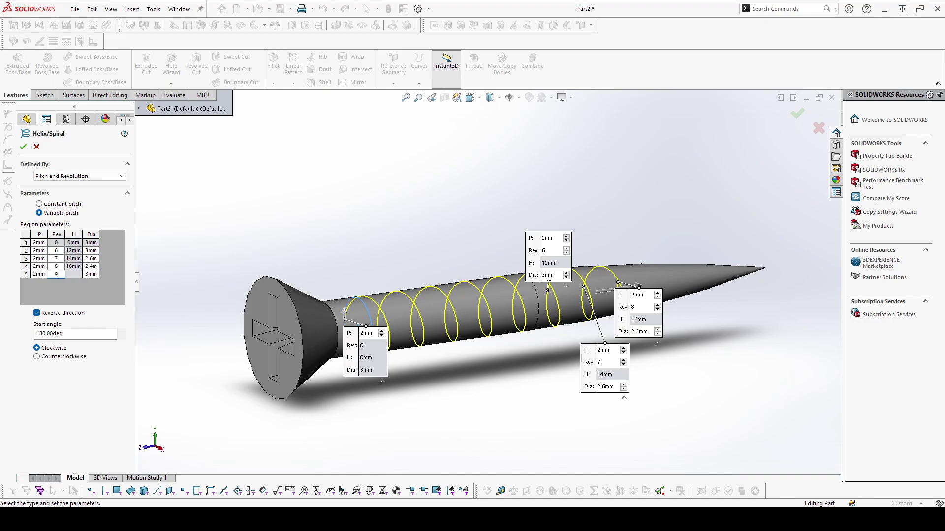
click(71, 276)
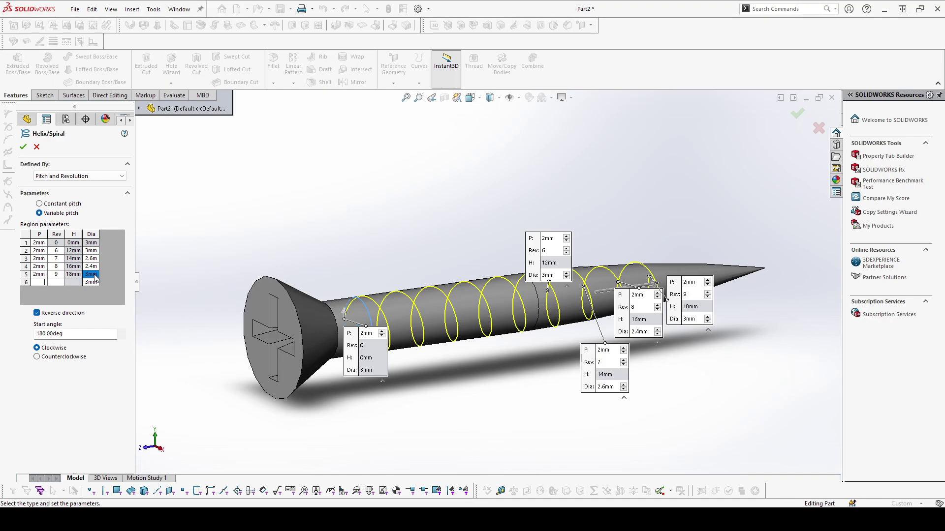
click(94, 276)
double_click(94, 274)
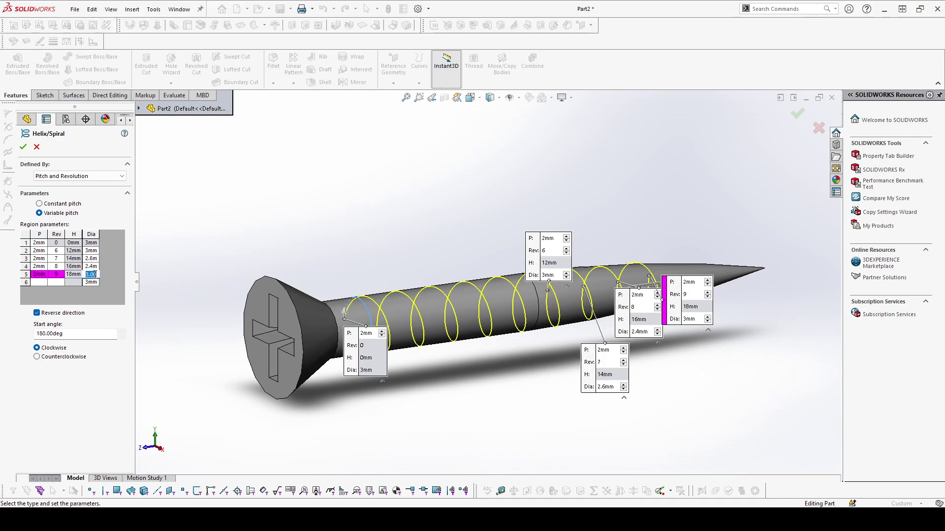
text(2)
click(45, 282)
text(2)
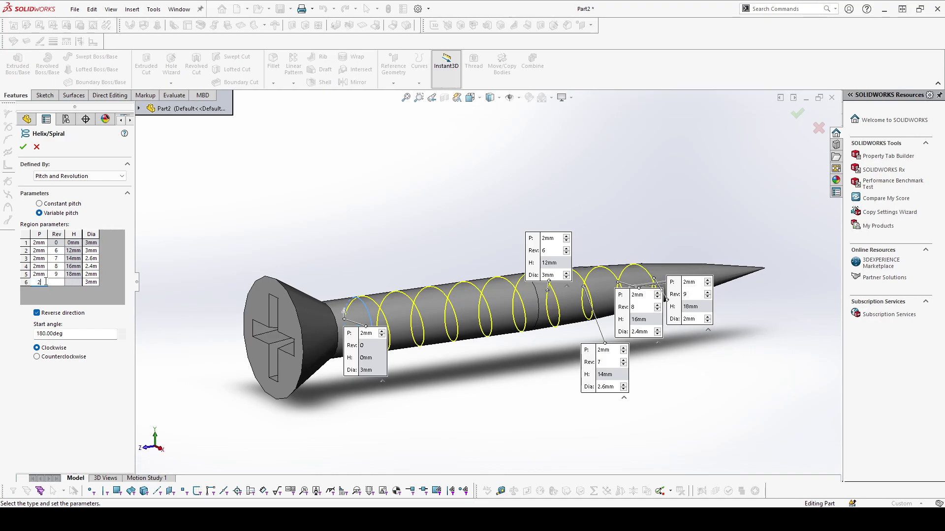
click(59, 282)
Set region 6 to 10 revolutions at 1 mm, and region 7 to pitch 2, 11 revolutions, 1 mm
text(10)
click(73, 285)
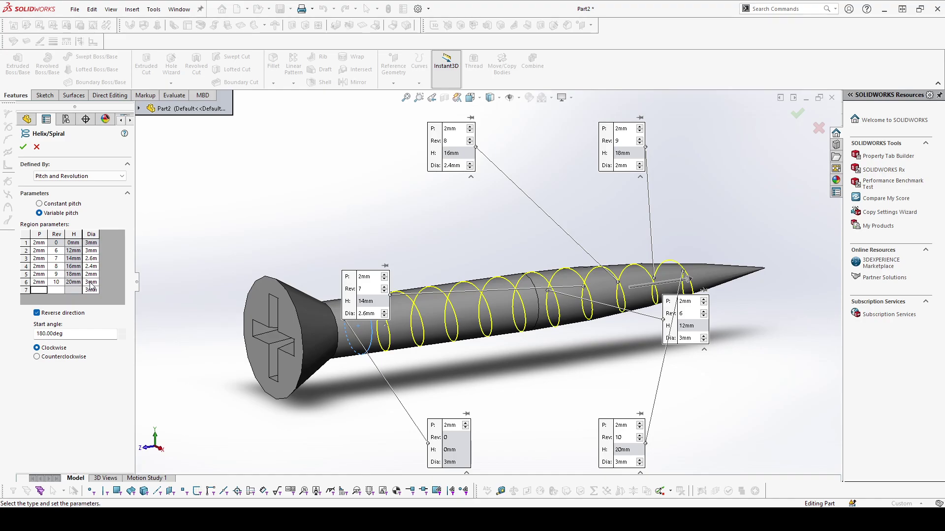
click(91, 283)
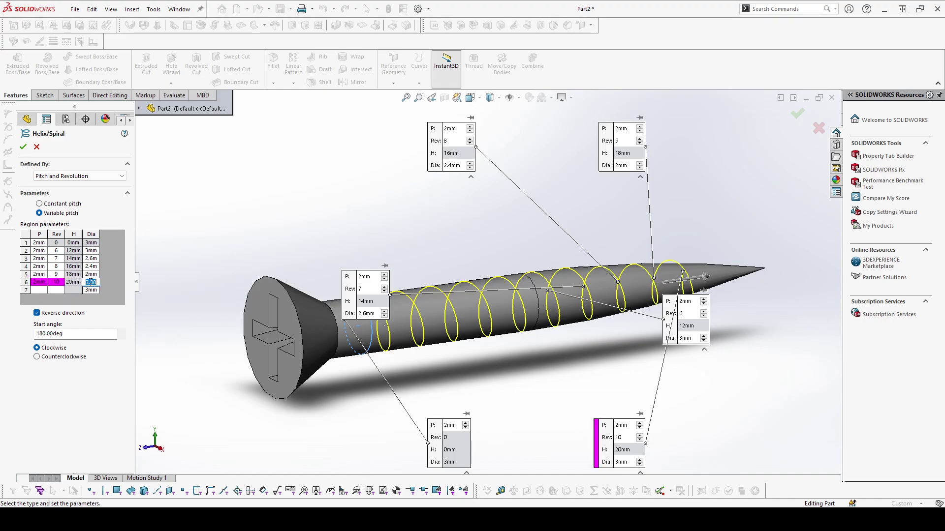
text(1)
click(43, 289)
text(2)
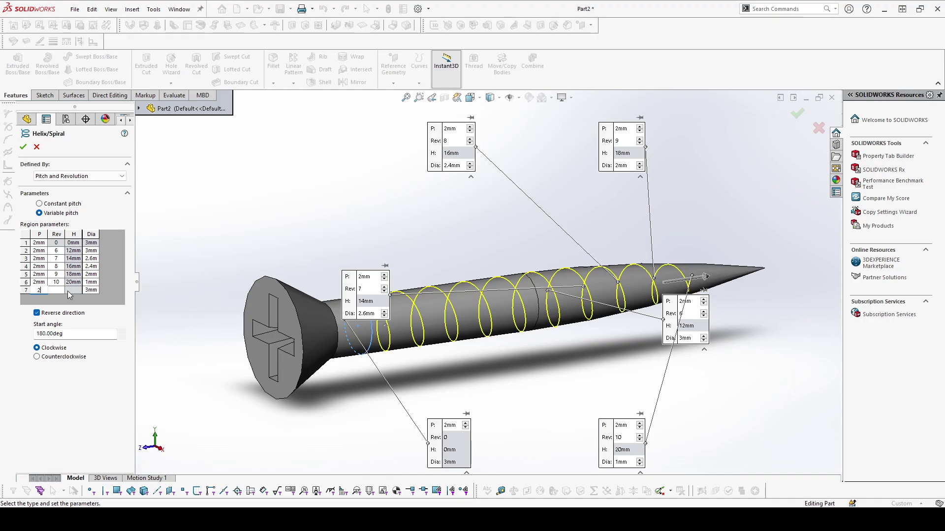
click(58, 290)
text(11)
click(84, 294)
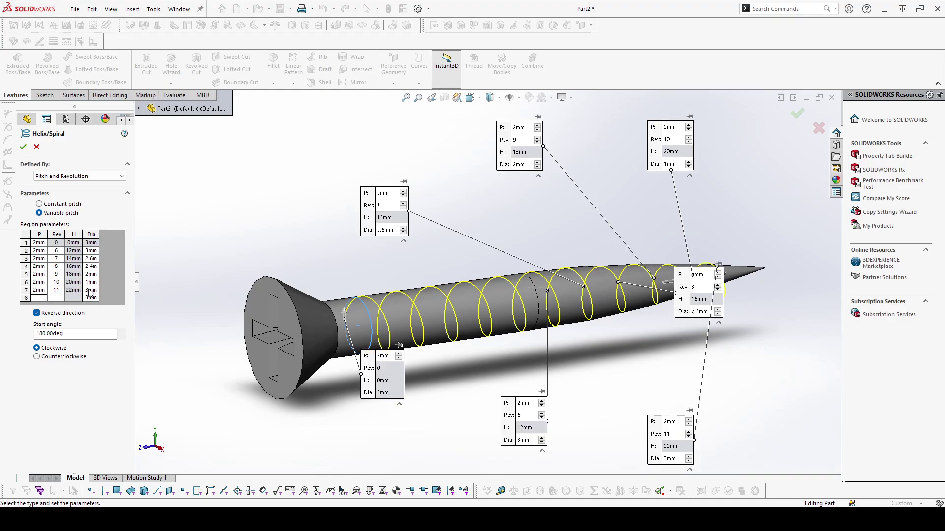
click(90, 290)
text(1)
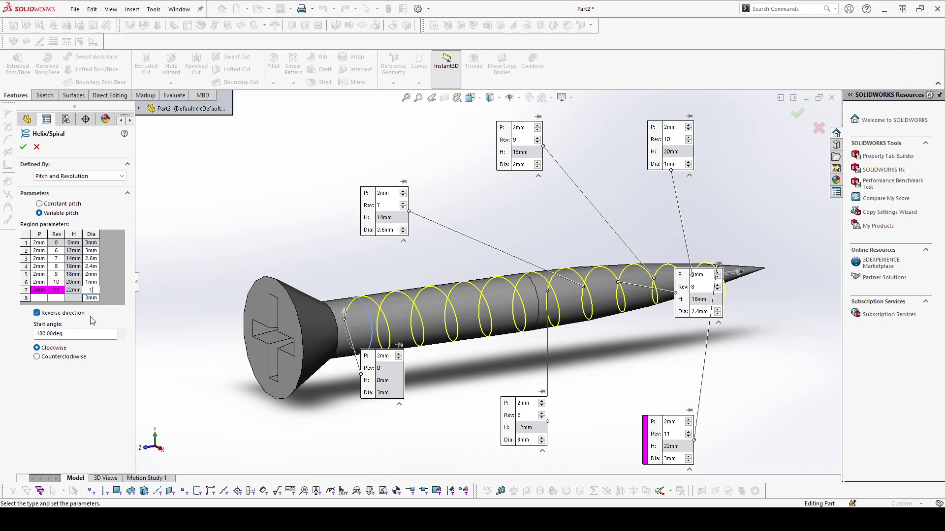
key(Return)
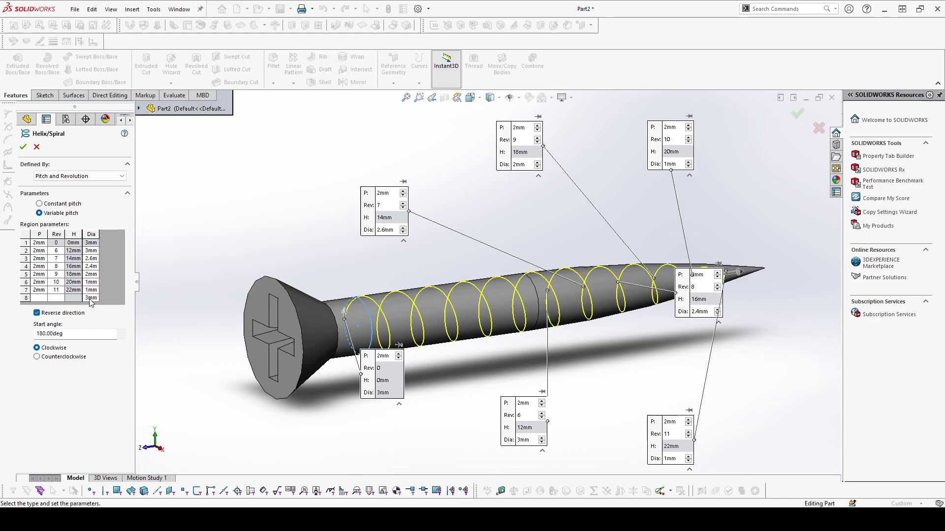
Clear the unused eighth region row from the pitch table
click(91, 298)
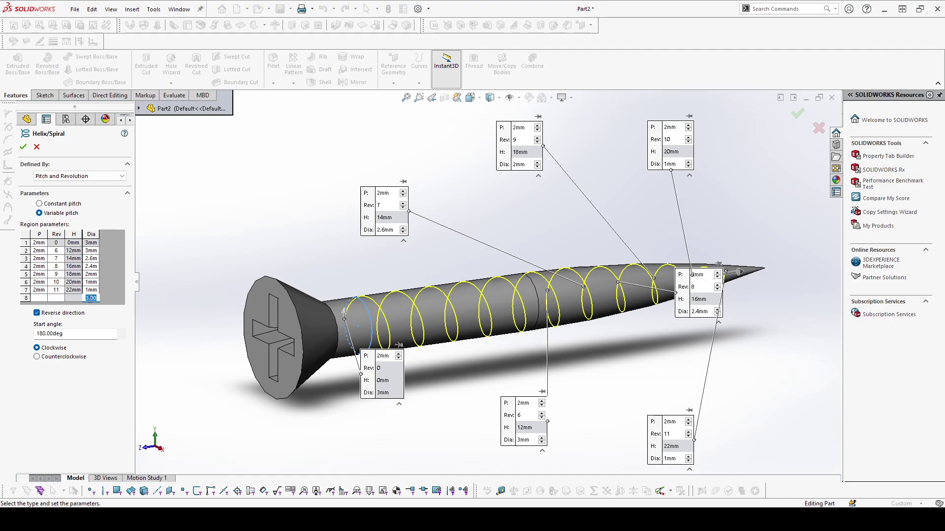
key(BackSpace)
text(3)
key(Return)
click(37, 298)
click(24, 298)
click(23, 298)
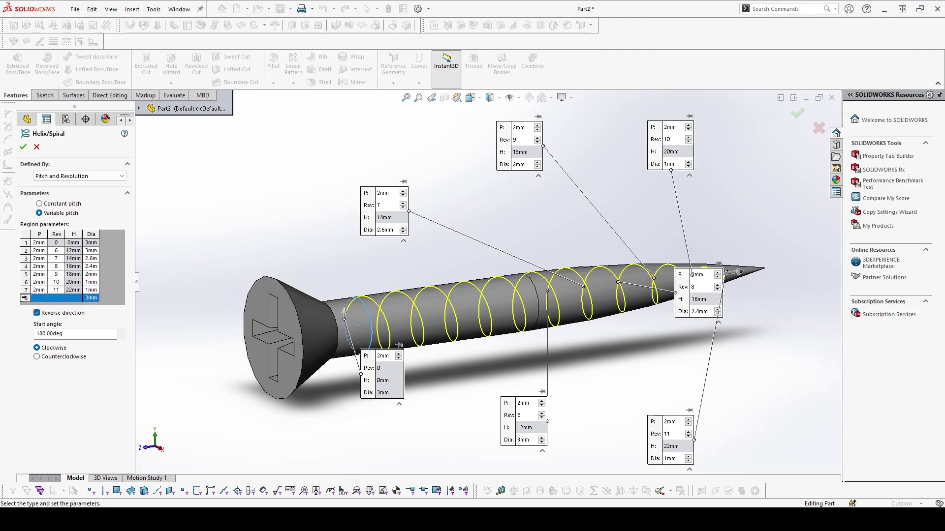
Keep Reverse direction on and accept the helix as Helix/Spiral1
click(37, 313)
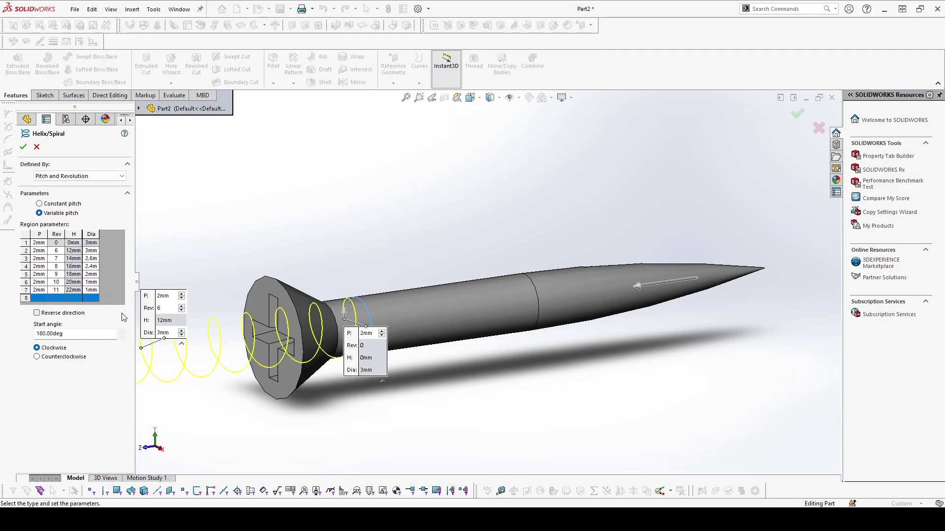
click(62, 314)
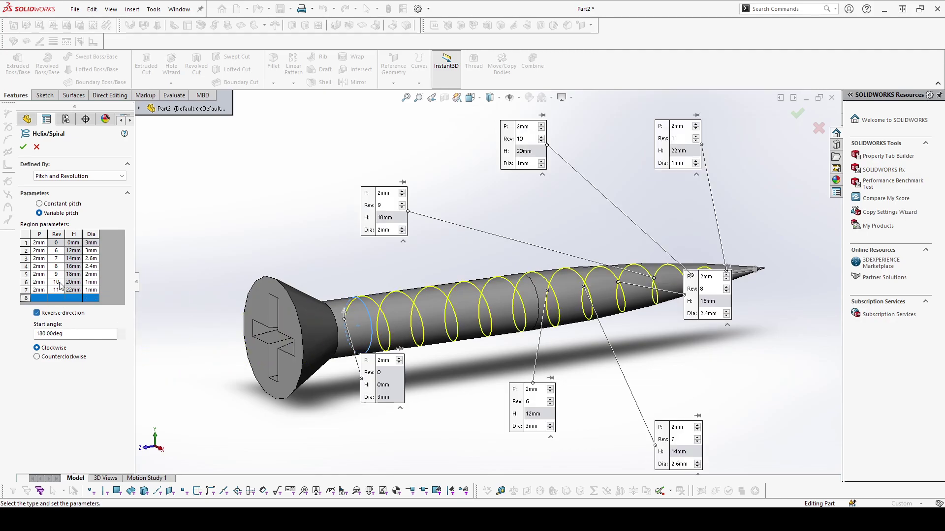
click(23, 146)
click(48, 350)
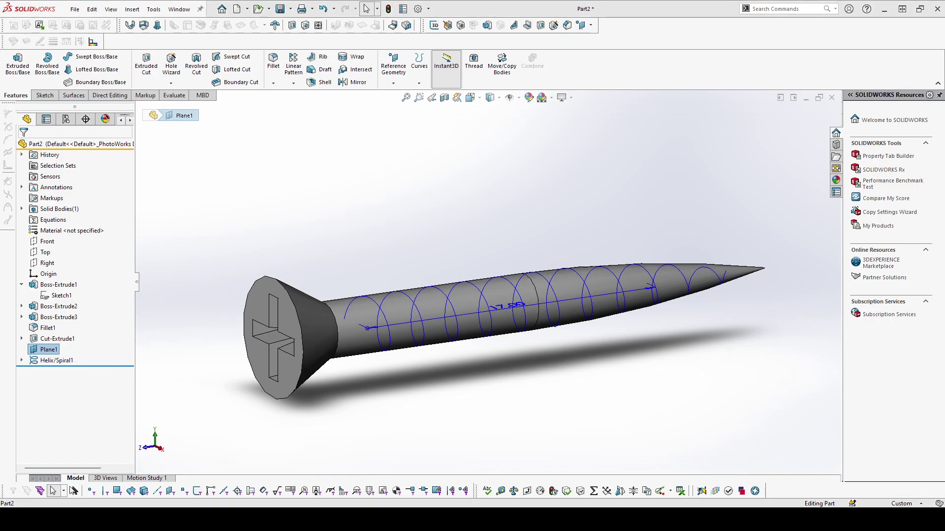
Review Helix/Spiral1's variable-pitch table, accept it unchanged, then select the Top plane
click(57, 360)
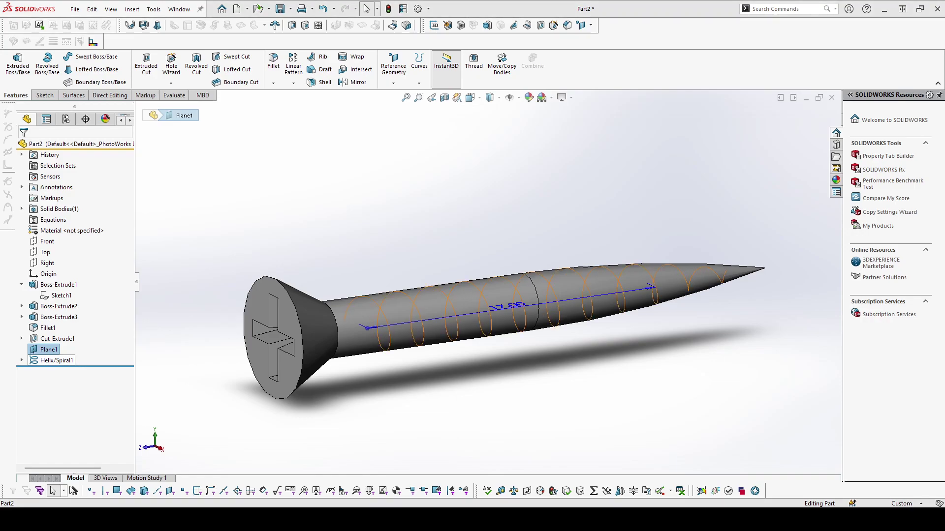
click(64, 330)
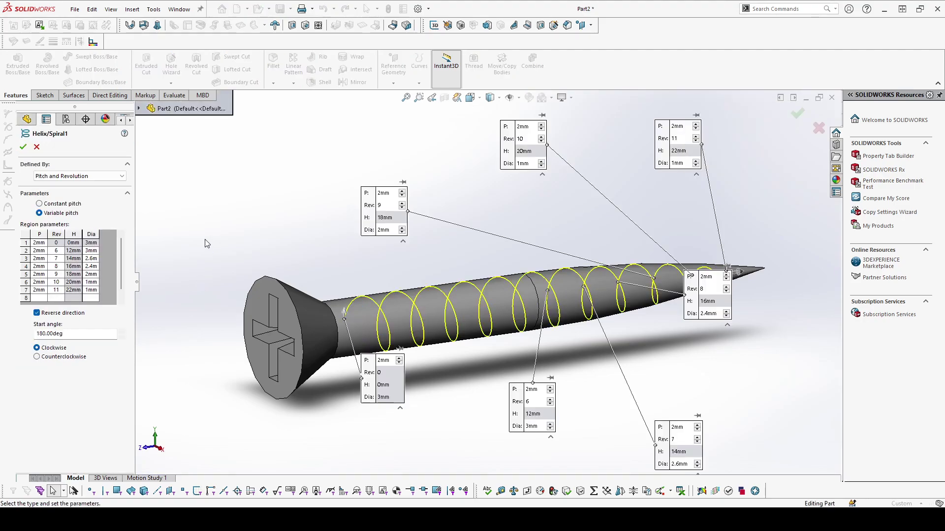
click(22, 147)
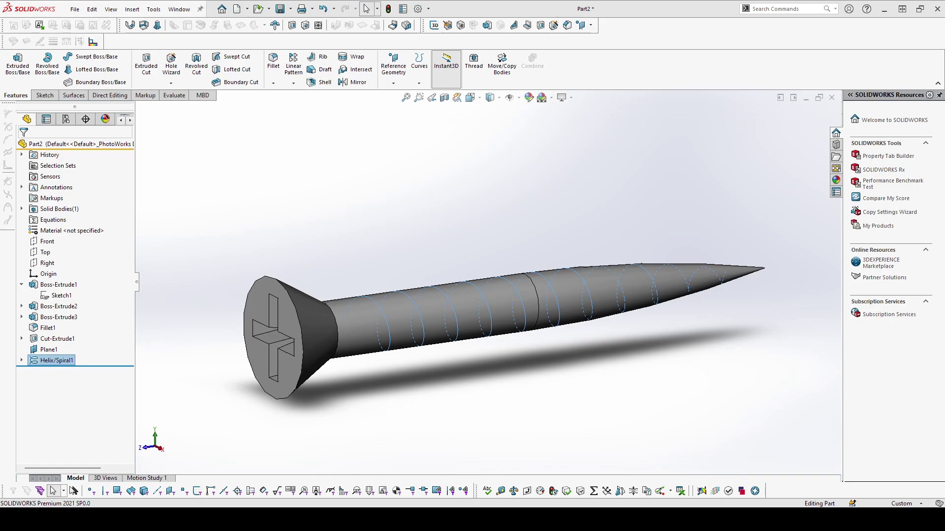
key(space)
click(48, 349)
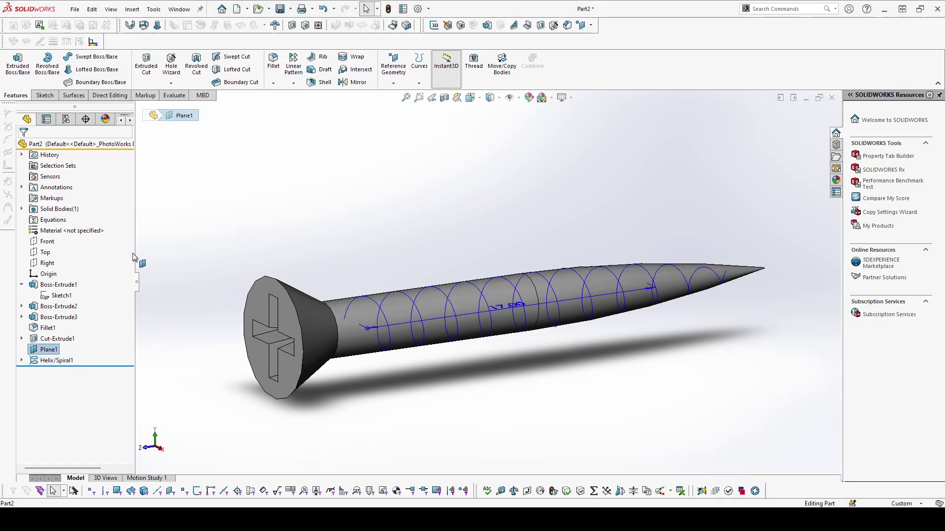
key(space)
click(46, 252)
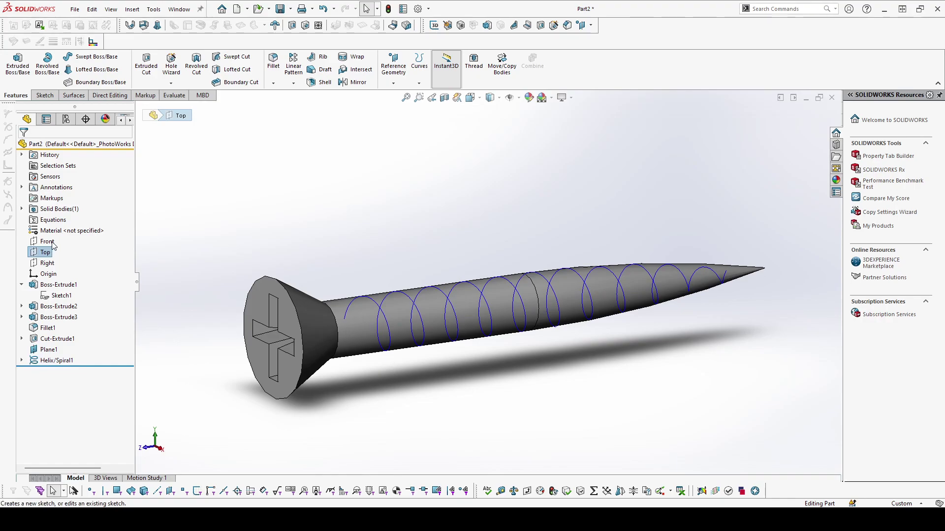
Start Sketch6 on the Top plane, then zoom and pan to centre the screw tip
click(52, 246)
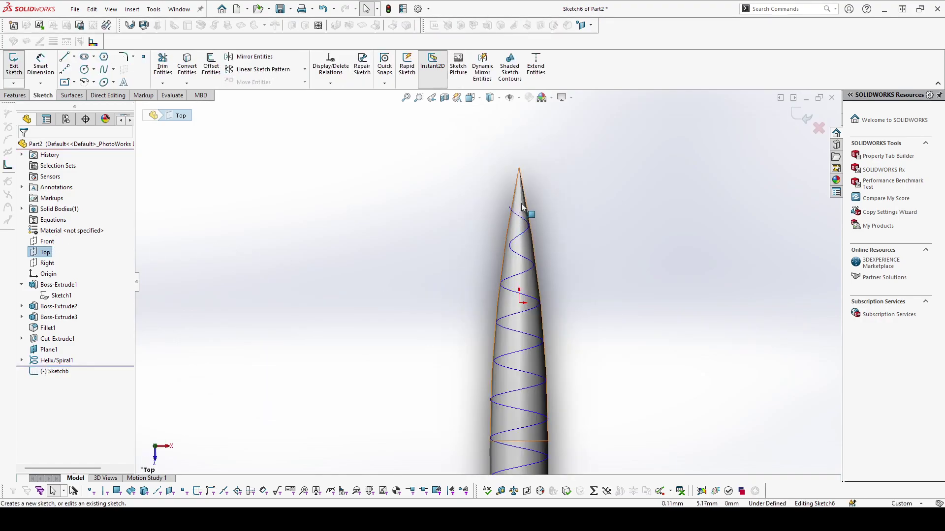
scroll(521, 203, down, 2)
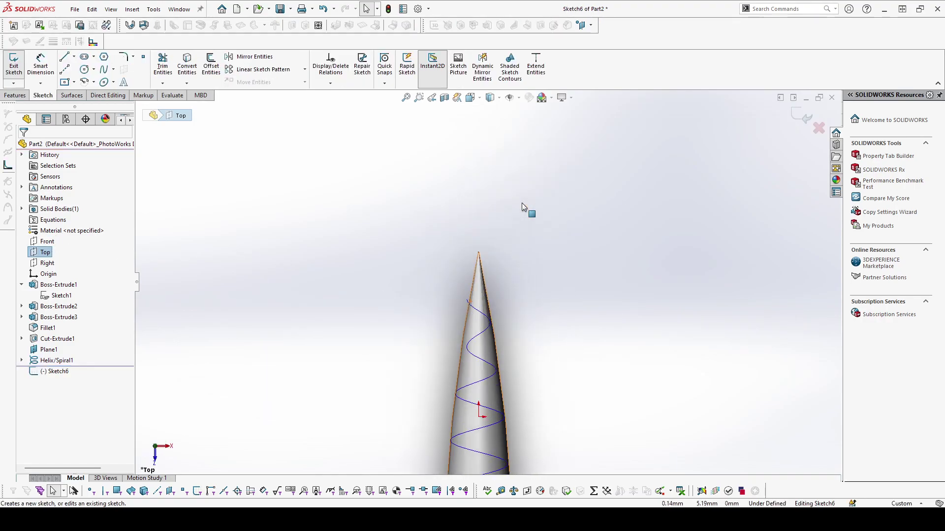
scroll(472, 315, down, 3)
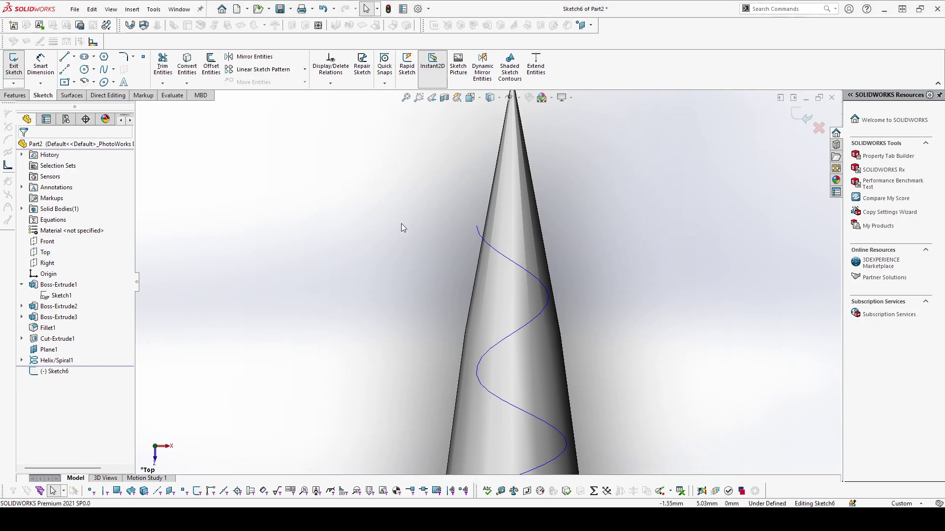
key(f)
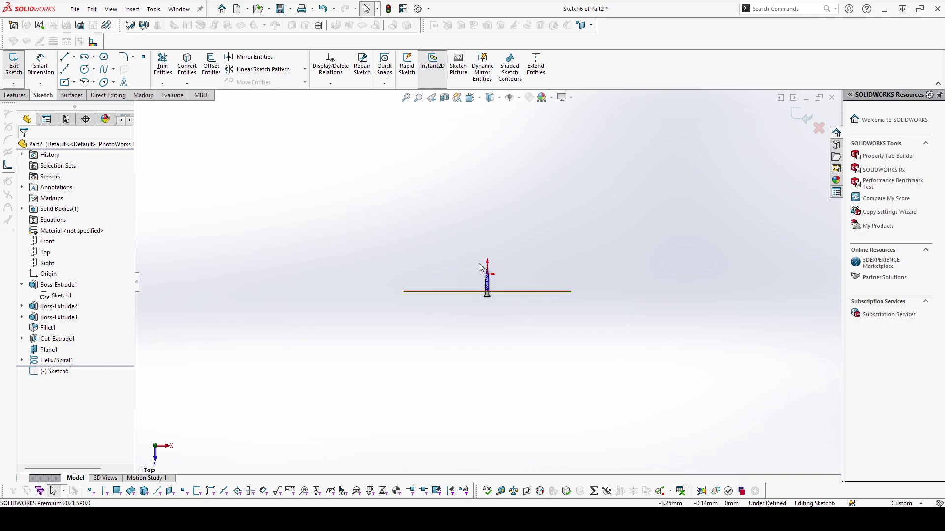
scroll(498, 276, down, 5)
scroll(435, 236, down, 5)
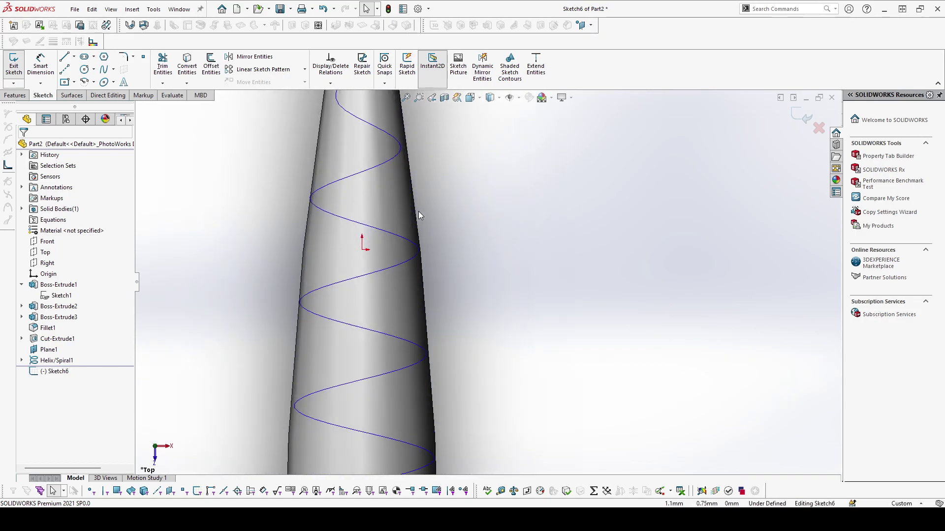
scroll(473, 300, up, 3)
ctrl+middle_drag(552, 289, 559, 331)
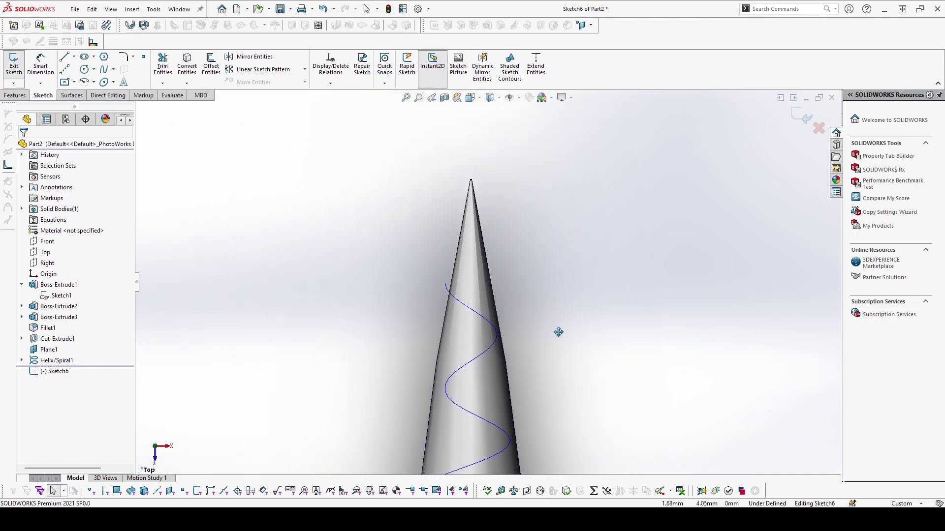
Draw a closed three-line triangle beside the helix near the tip
click(66, 58)
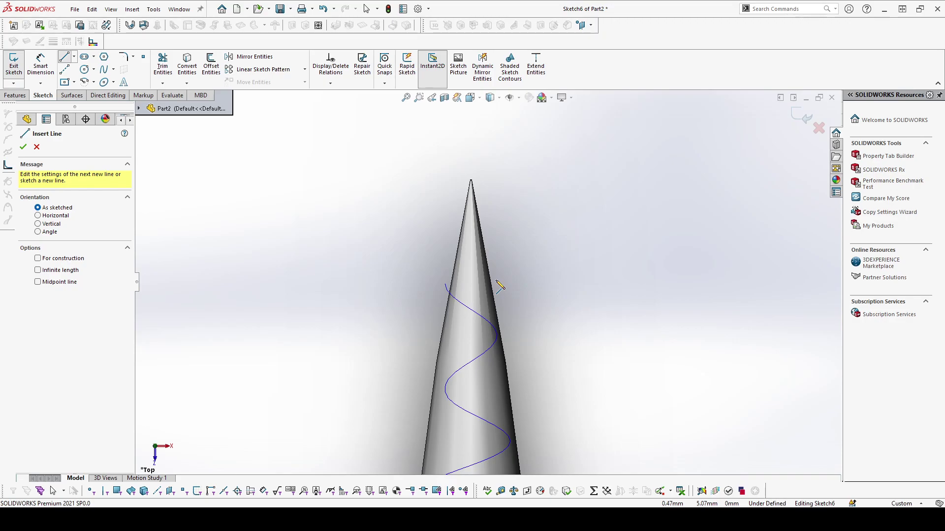
click(501, 282)
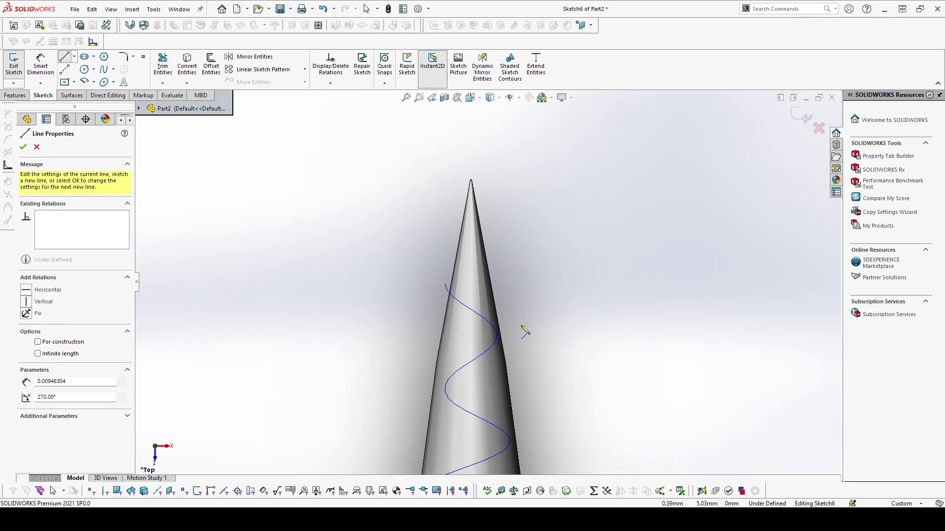
click(567, 298)
click(516, 342)
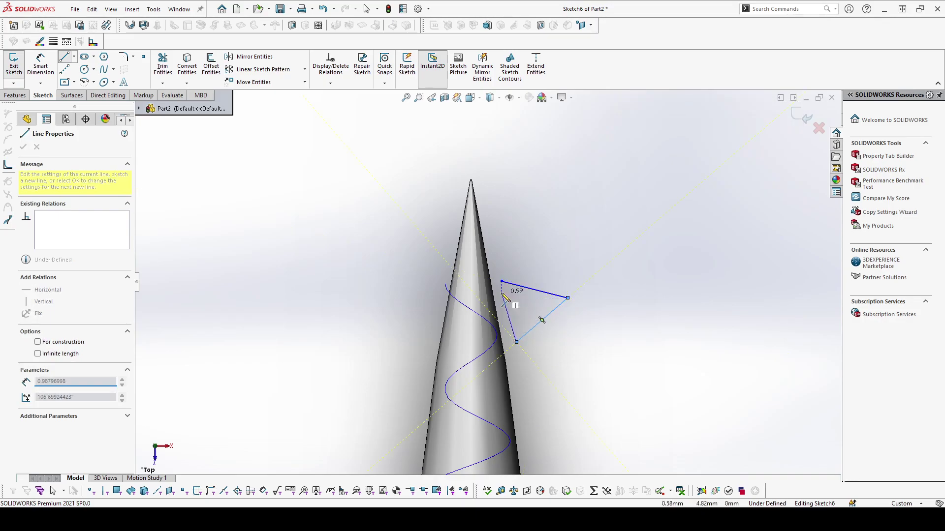
click(502, 283)
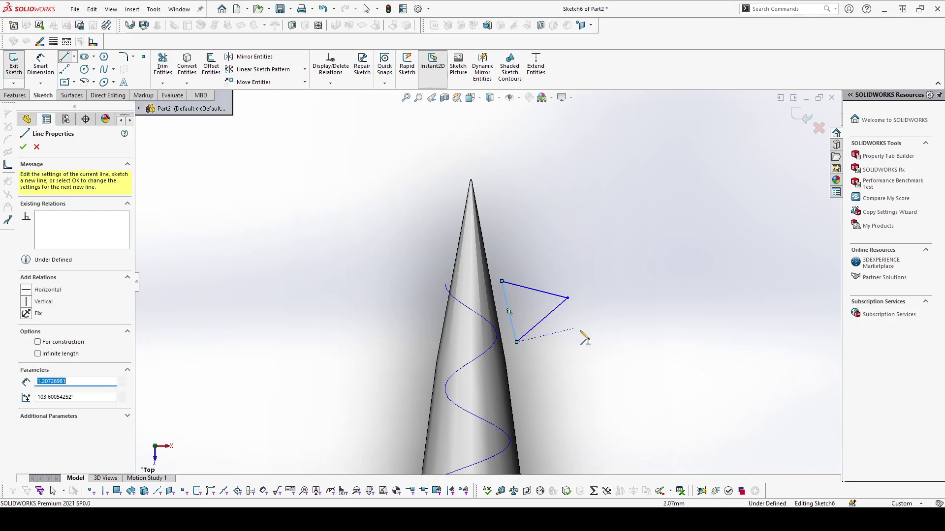
key(Escape)
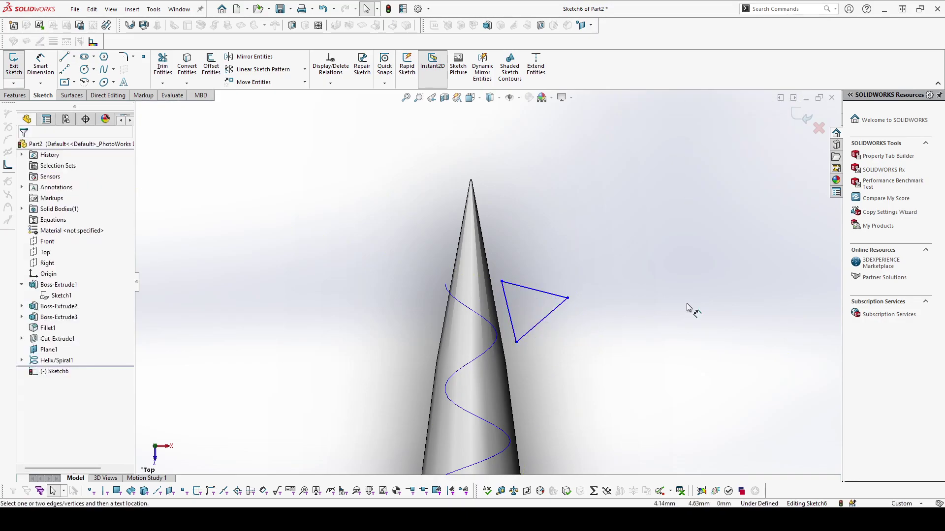
Dimension the triangle's top edge to 0.75 mm and left edge to 0.6 mm
key(d)
key(space)
click(533, 295)
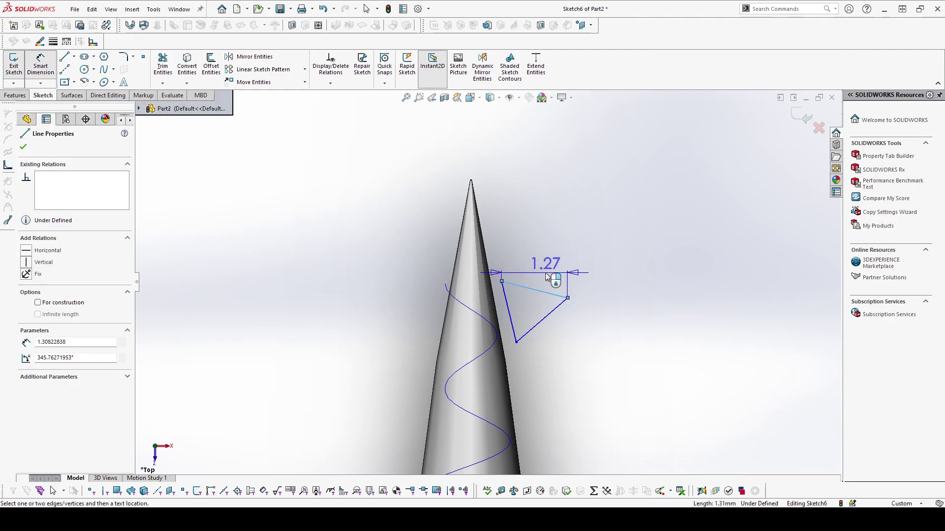
click(619, 252)
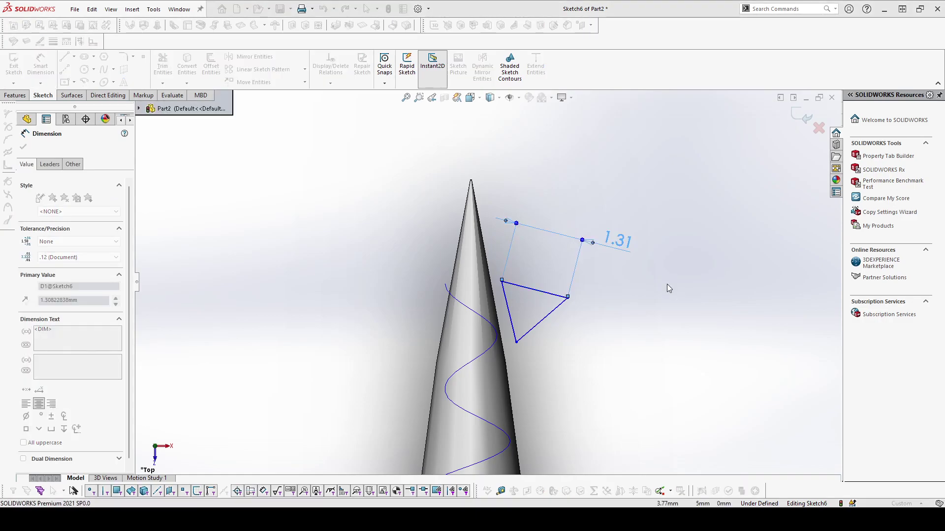
text(0.75)
key(Return)
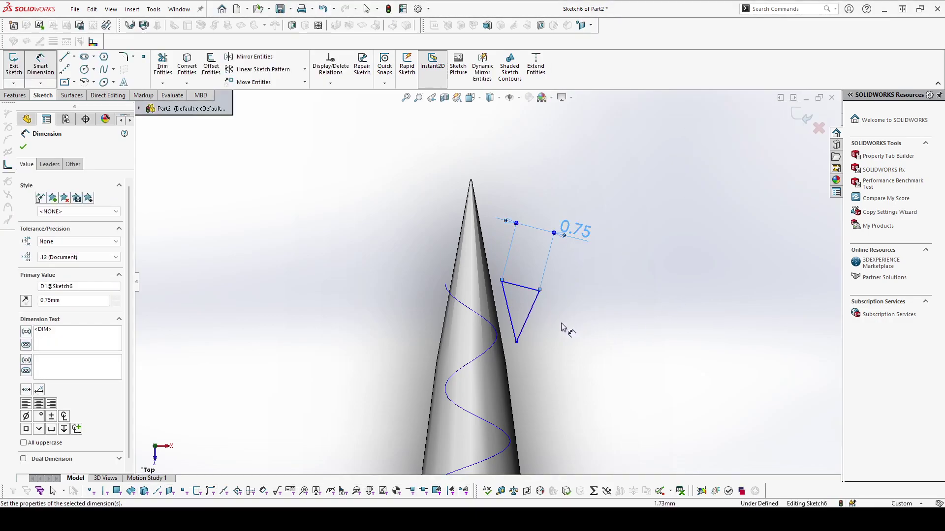
click(507, 301)
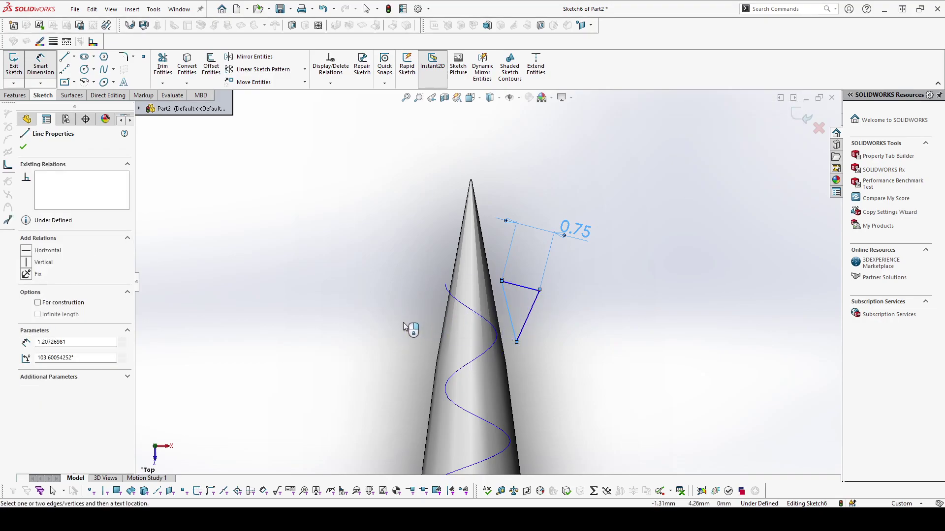
click(404, 356)
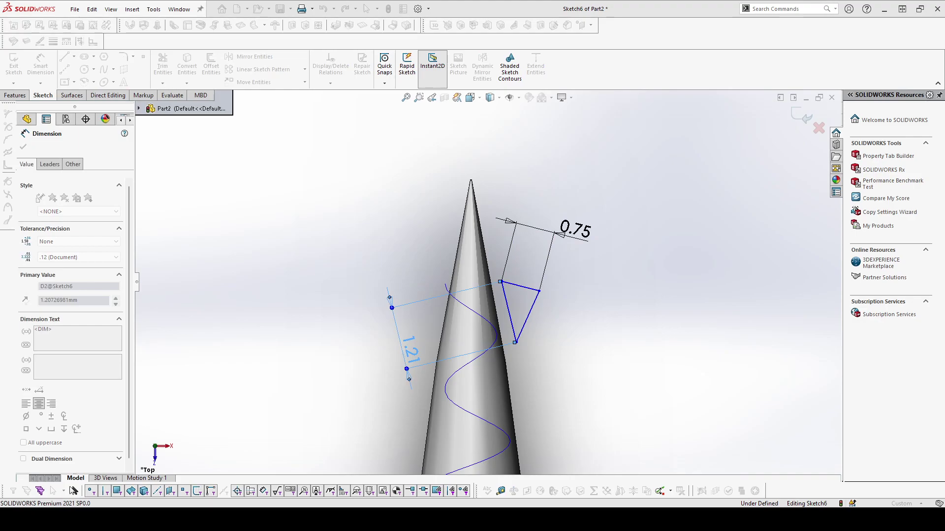
text(0.6)
key(Return)
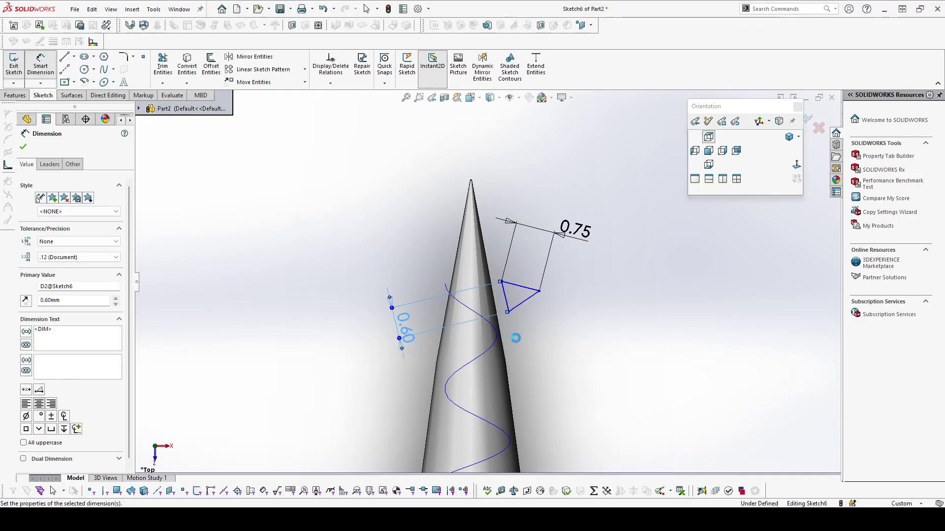
key(Escape)
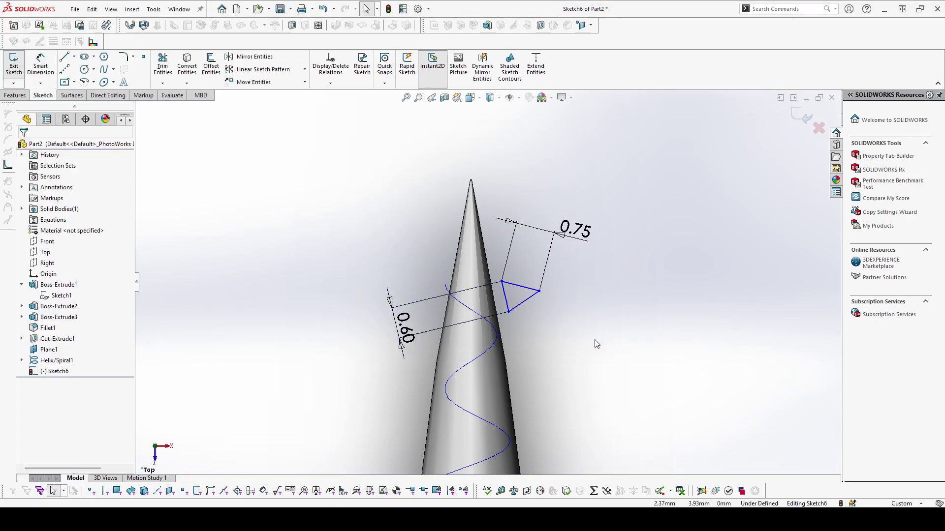
Make two triangle edges equal, then try selecting a corner point with the cone face
click(520, 288)
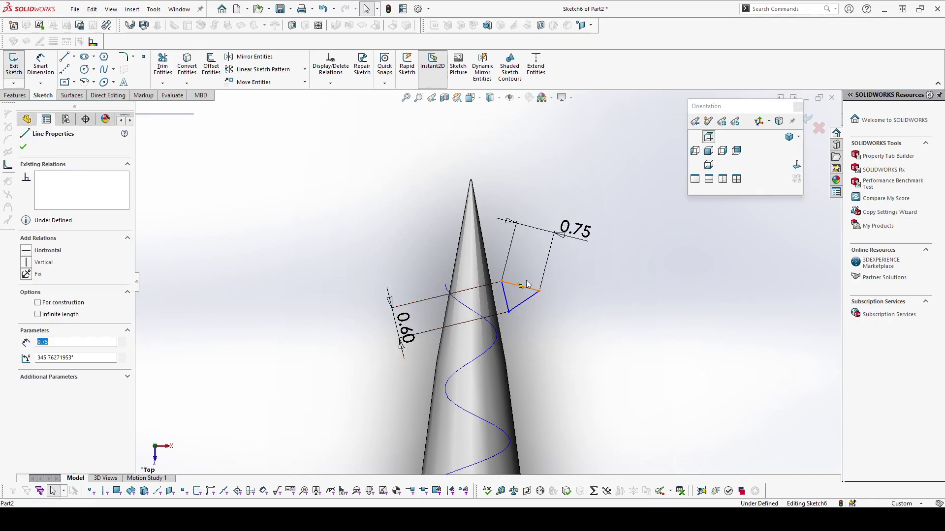
ctrl+click(530, 303)
click(714, 143)
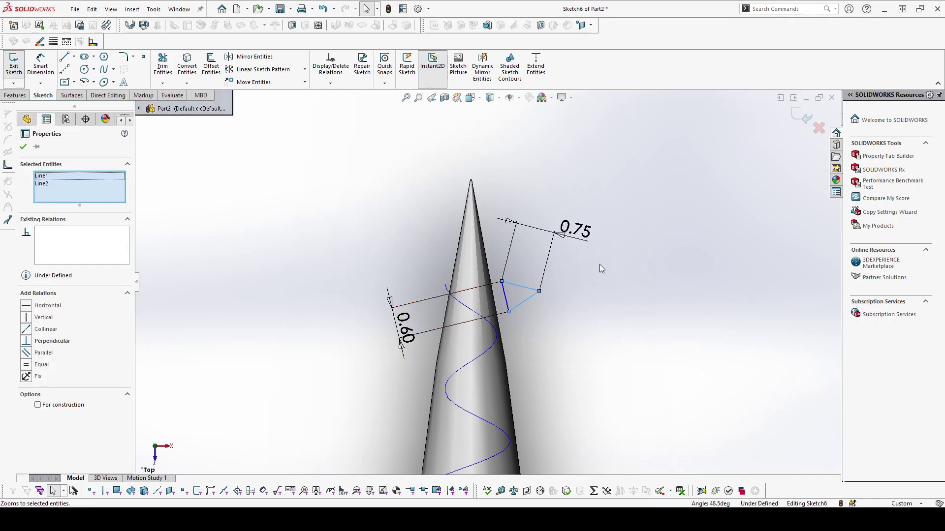
click(626, 259)
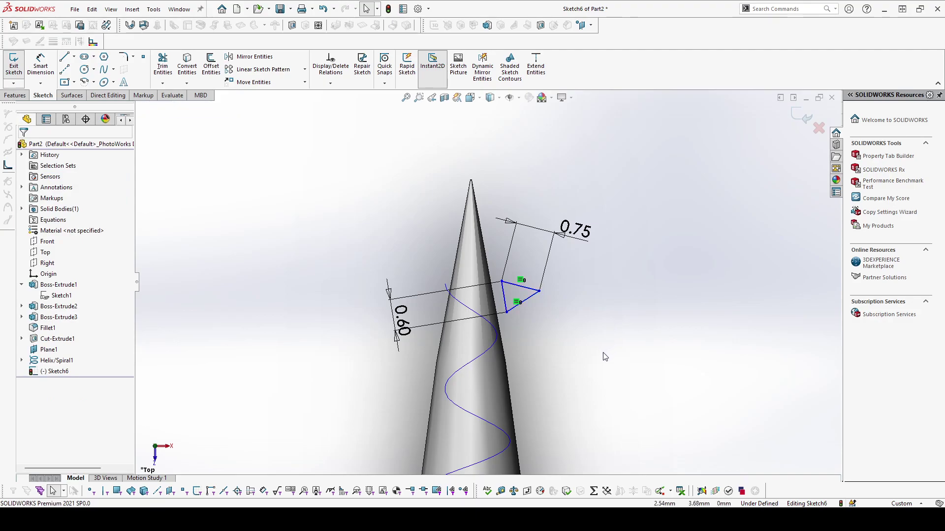
click(502, 282)
ctrl+click(490, 291)
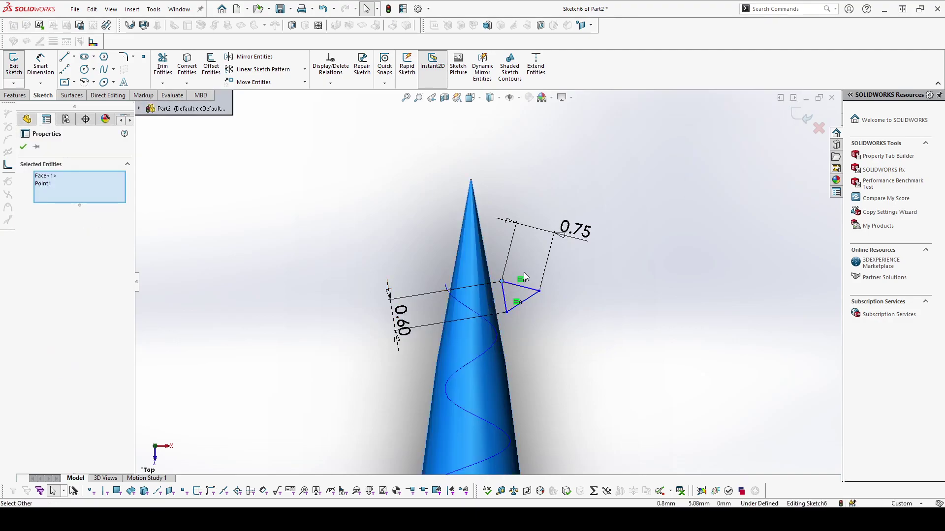
click(565, 323)
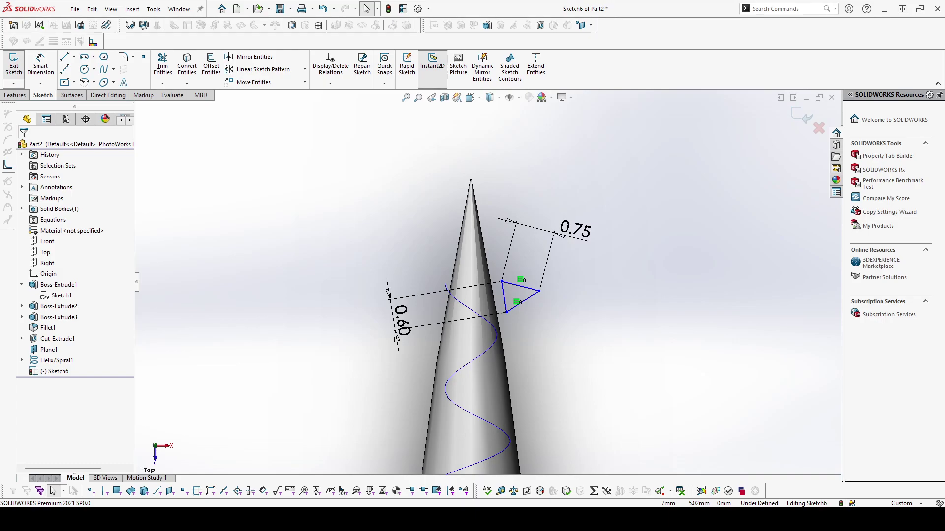
Pin the triangle's lower corner onto the helix and make a corner coincident with the cone's silhouette edge
click(506, 312)
ctrl+click(488, 321)
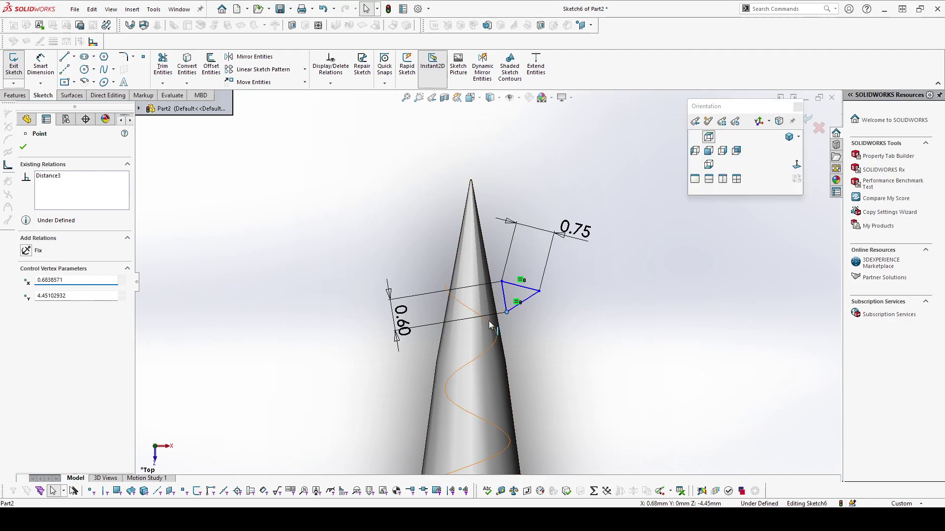
click(507, 323)
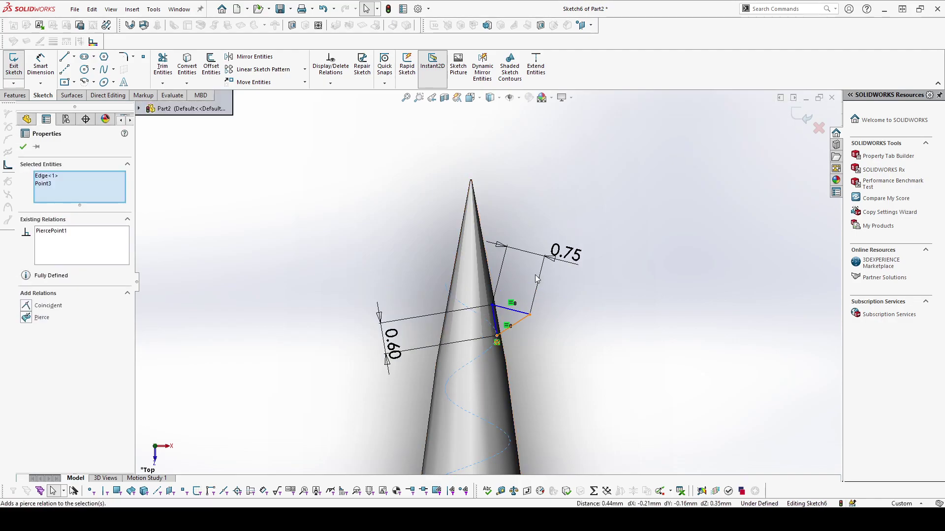
key(Escape)
click(492, 306)
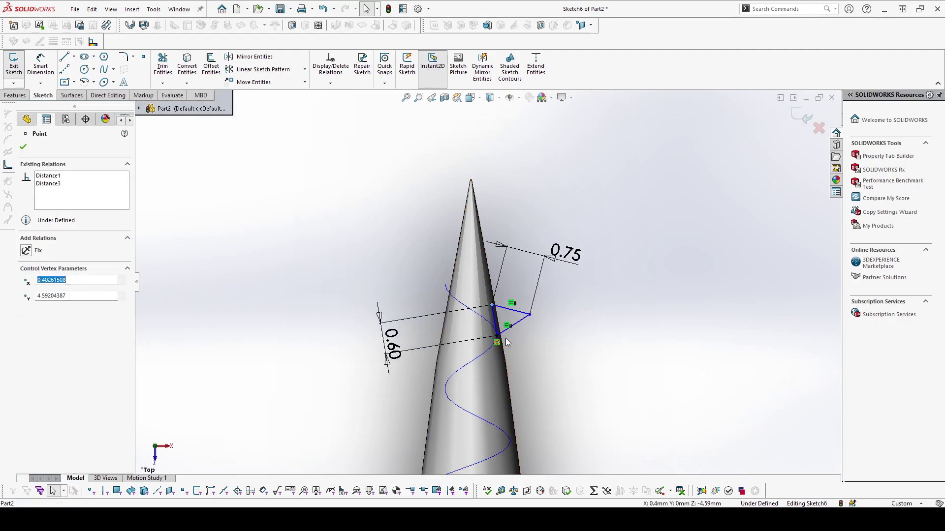
ctrl+click(504, 356)
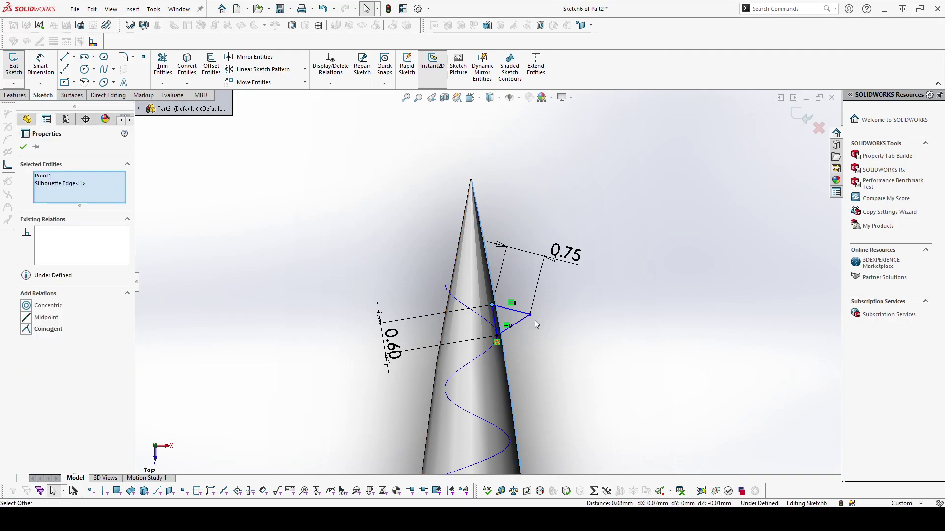
click(563, 309)
key(Escape)
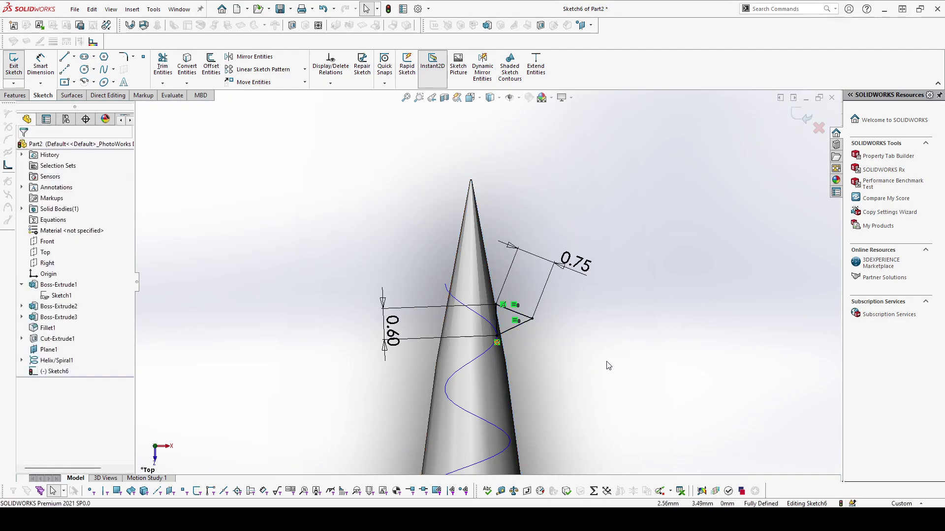
key(space)
Exit Sketch6 and orbit and zoom to view the cone from the side
click(808, 118)
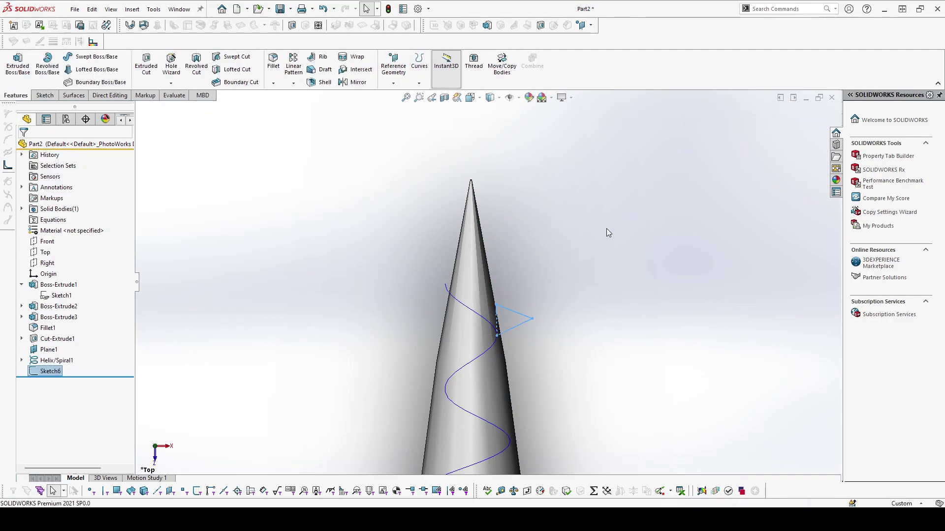
middle_drag(606, 228, 495, 196)
scroll(495, 196, up, 3)
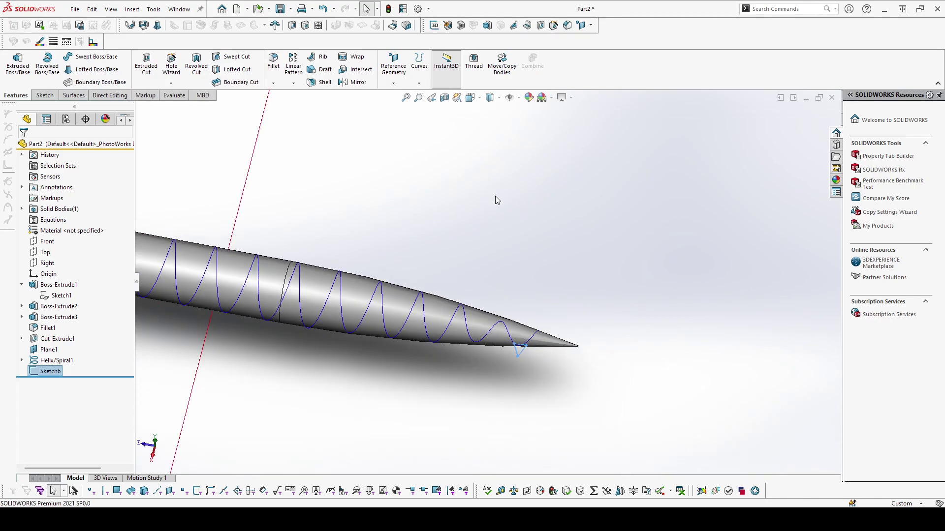
scroll(495, 196, up, 1)
click(464, 224)
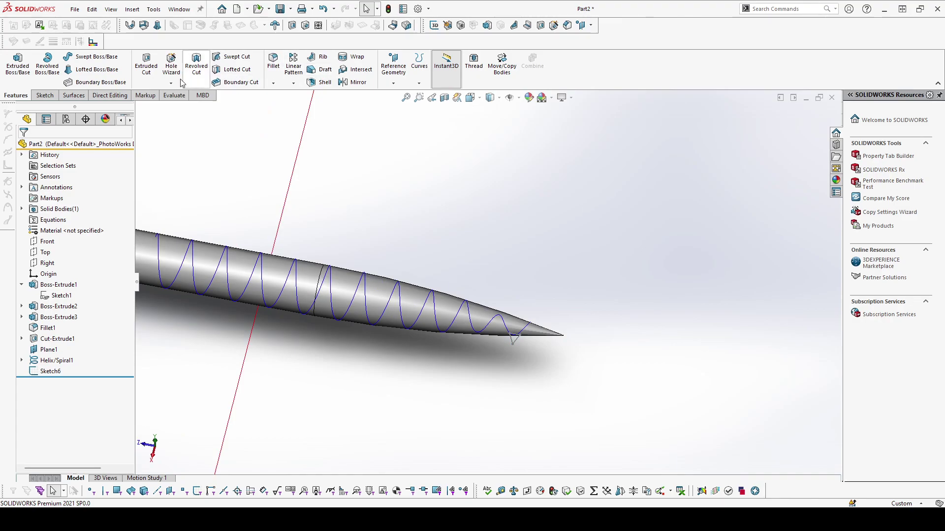
key(space)
Sweep the Sketch6 triangle along Helix/Spiral1 to create Sweep1
click(89, 60)
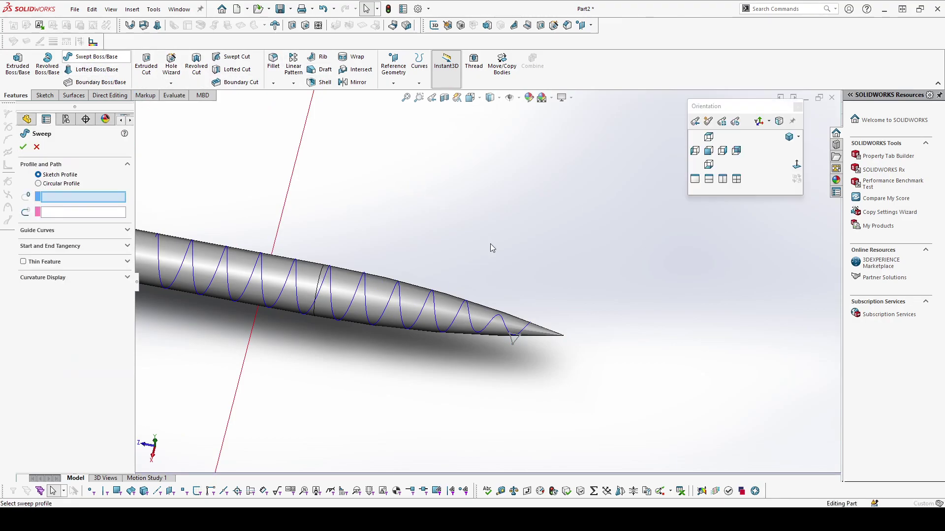
click(516, 347)
click(495, 327)
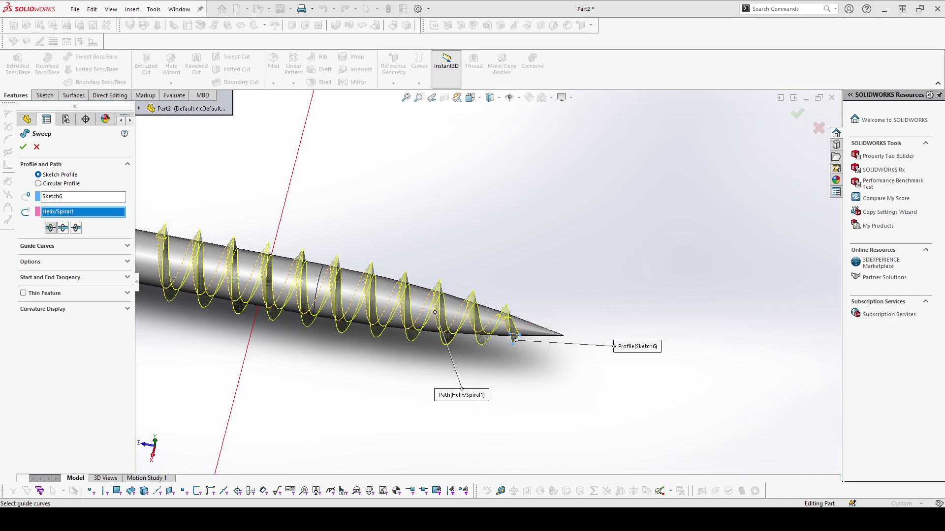
click(121, 308)
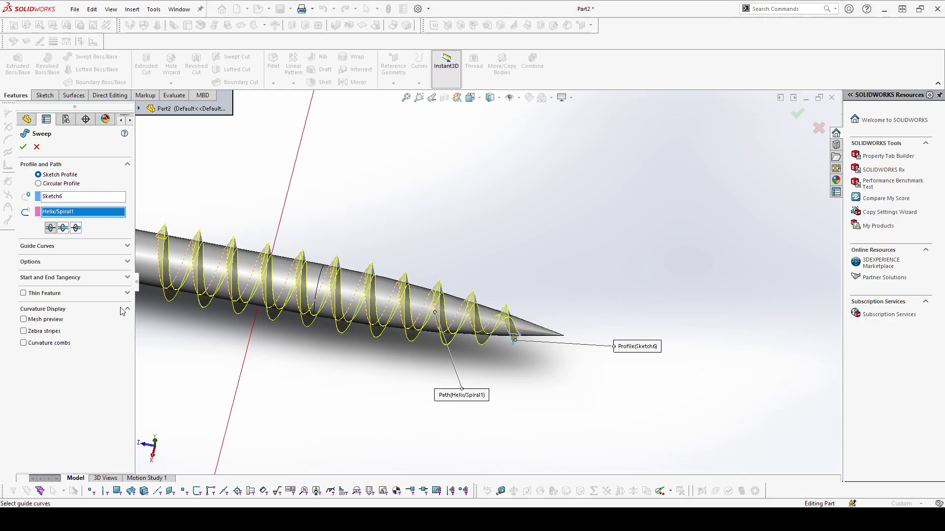
key(space)
click(113, 262)
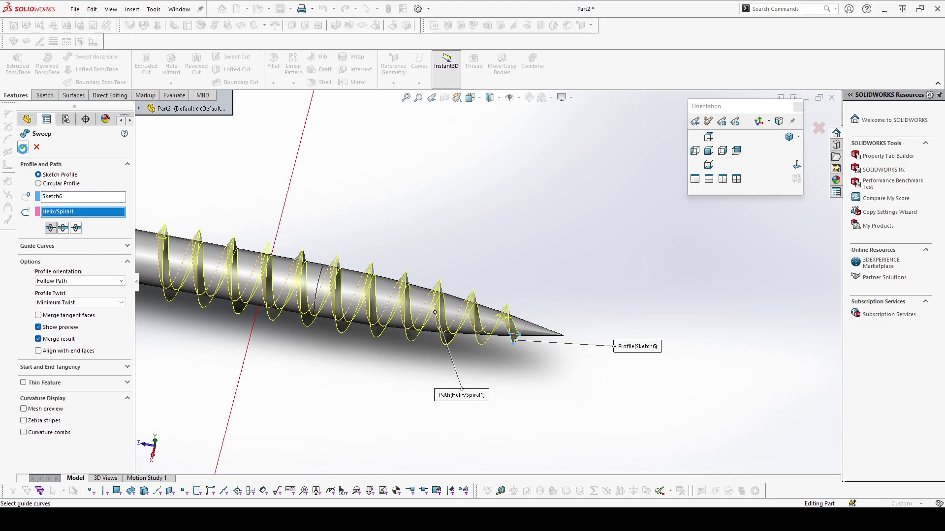
key(Return)
scroll(376, 231, down, 5)
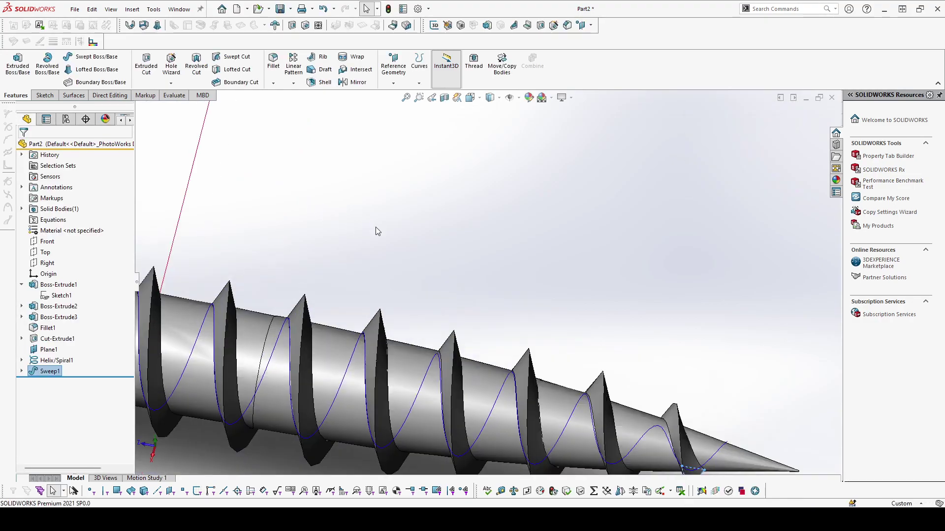
scroll(376, 231, up, 3)
scroll(375, 231, up, 2)
mouse_move(376, 232)
middle_down()
mouse_move(358, 257)
mouse_move(399, 118)
mouse_move(409, 173)
mouse_move(536, 245)
mouse_move(508, 160)
mouse_move(477, 204)
mouse_move(384, 204)
middle_up()
click(545, 274)
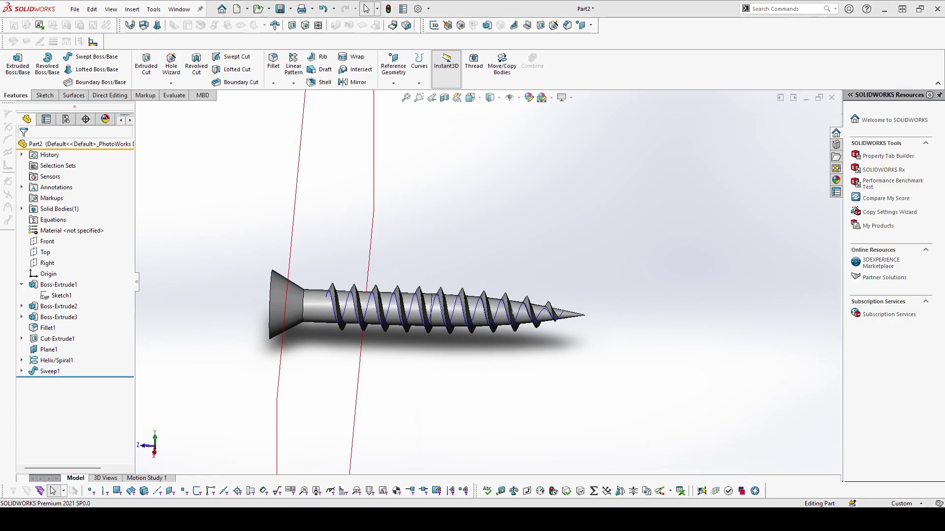
mouse_move(423, 306)
middle_down()
mouse_move(523, 371)
mouse_move(597, 232)
mouse_move(624, 257)
mouse_move(439, 362)
mouse_move(468, 375)
middle_up()
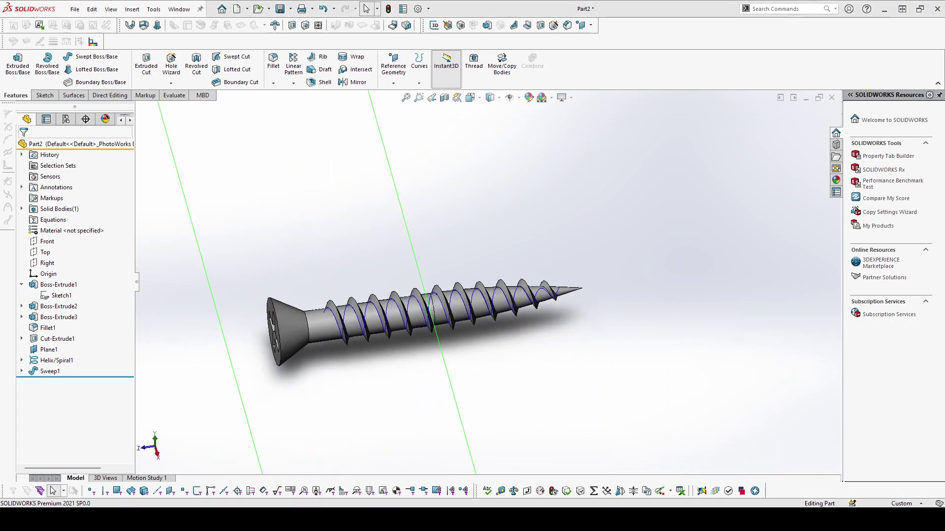
mouse_move(571, 236)
middle_down()
mouse_move(553, 154)
mouse_move(488, 416)
mouse_move(476, 341)
mouse_move(450, 275)
mouse_move(444, 209)
mouse_move(544, 173)
mouse_move(565, 259)
middle_up()
scroll(413, 443, down, 3)
scroll(443, 399, down, 3)
scroll(563, 261, down, 3)
scroll(564, 261, down, 2)
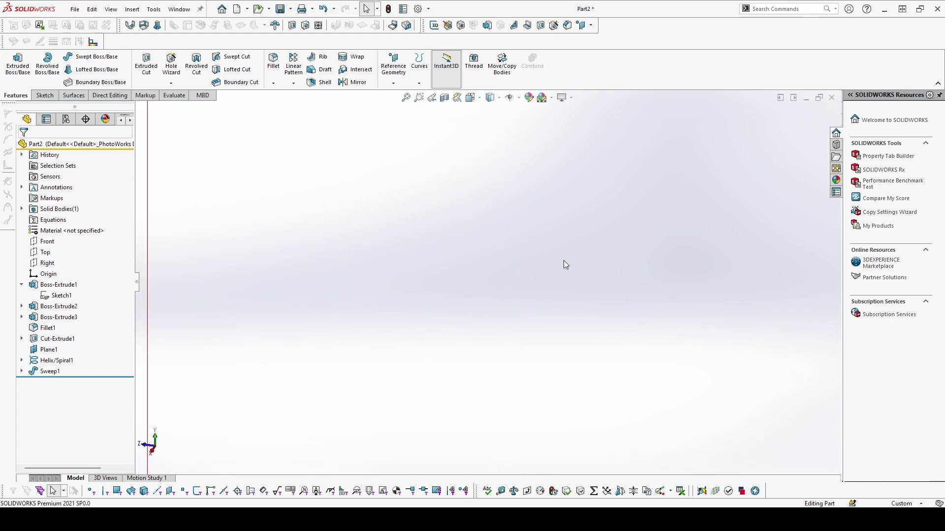
scroll(564, 263, up, 3)
scroll(564, 263, up, 2)
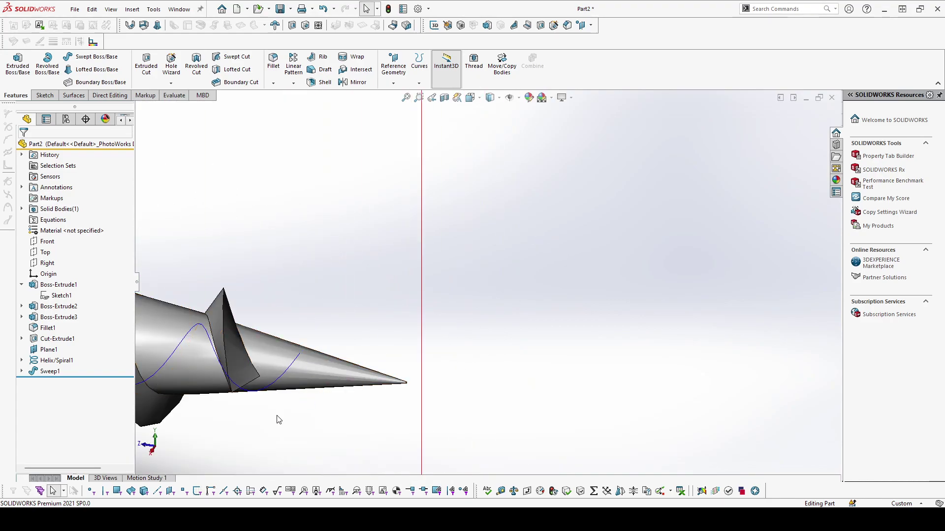
scroll(323, 390, down, 2)
scroll(326, 391, down, 2)
scroll(346, 373, up, 1)
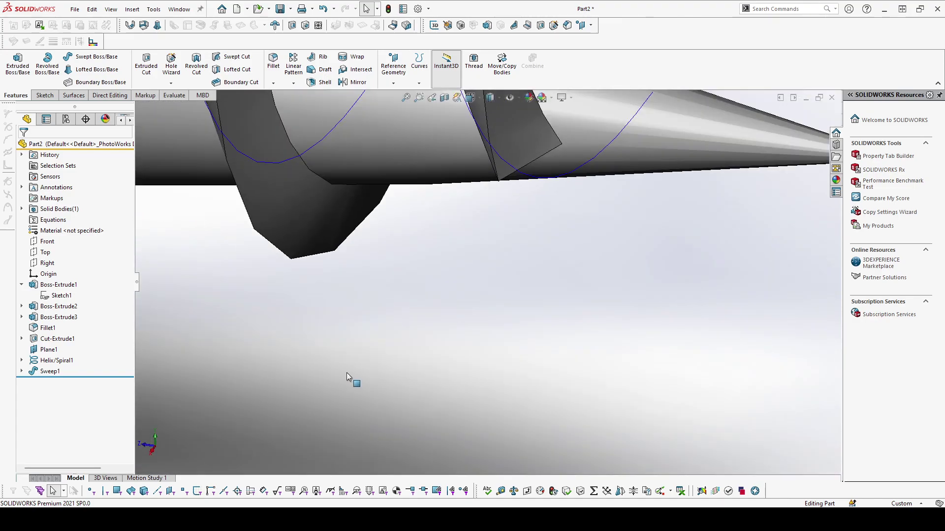
scroll(347, 373, up, 4)
scroll(346, 373, up, 2)
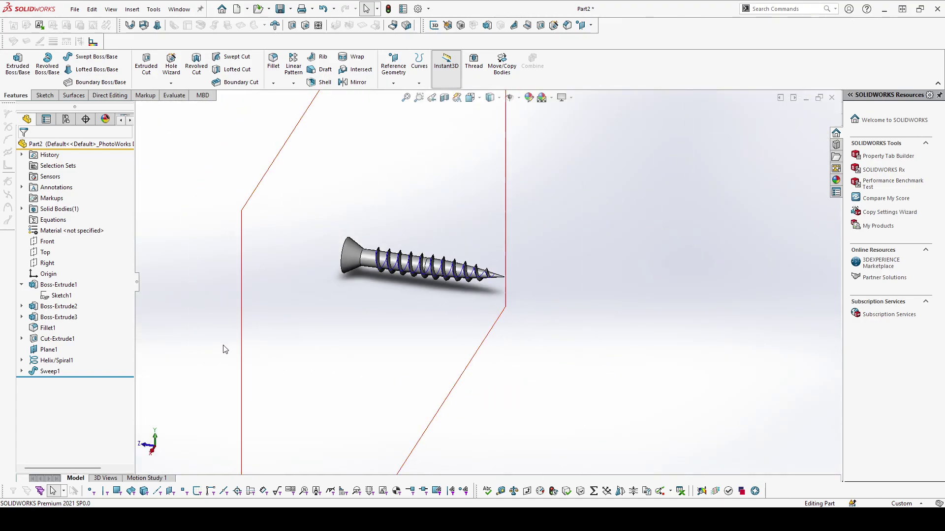
key(s)
key(space)
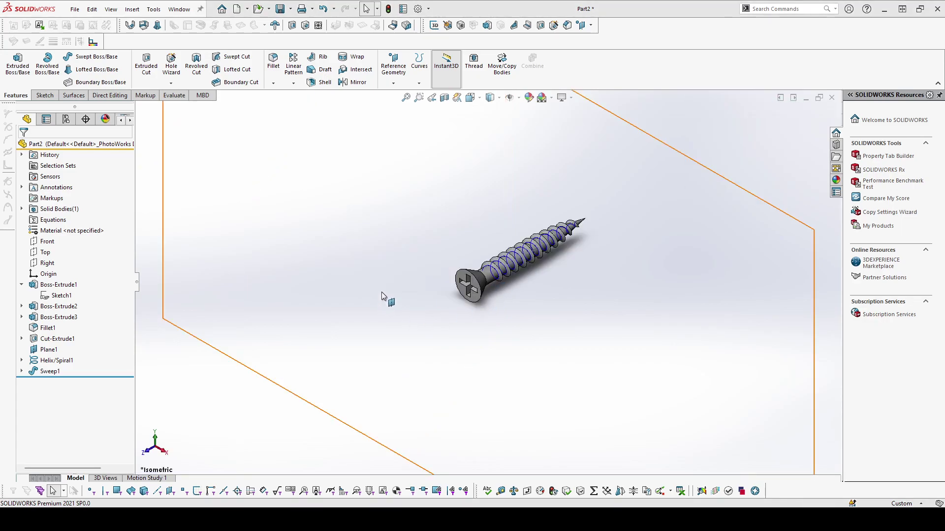
Hide Plane1 and the helix's base sketch Sketch5
click(381, 289)
click(417, 279)
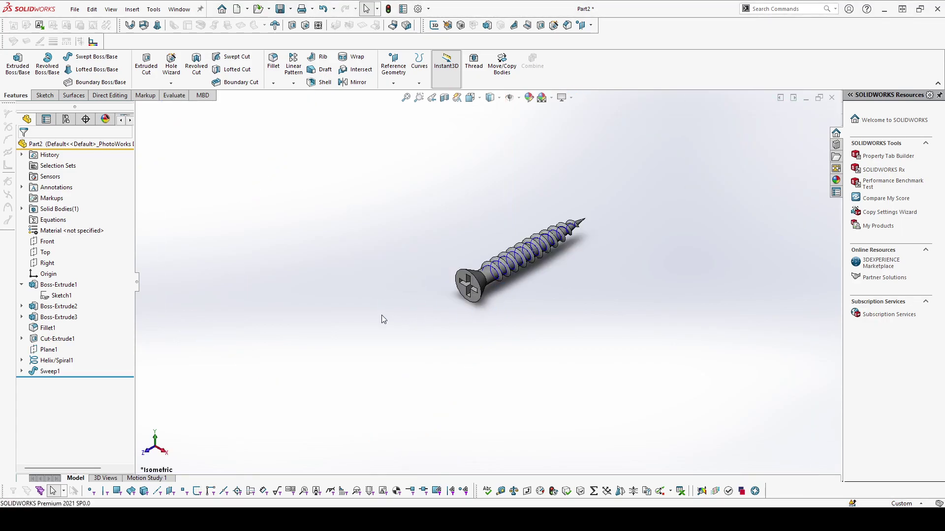
click(21, 360)
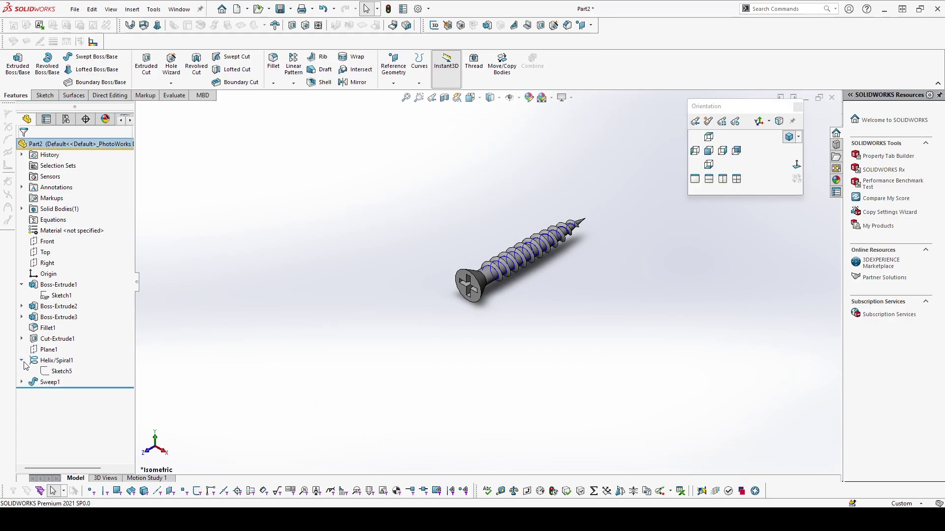
click(61, 371)
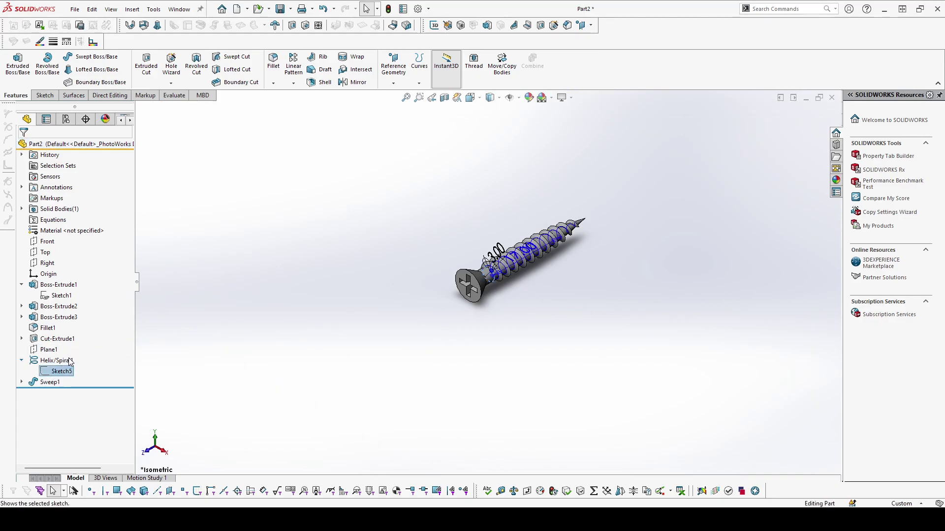
click(69, 362)
key(Escape)
Orbit, zoom and pan around the finished threaded screw to review it
click(22, 382)
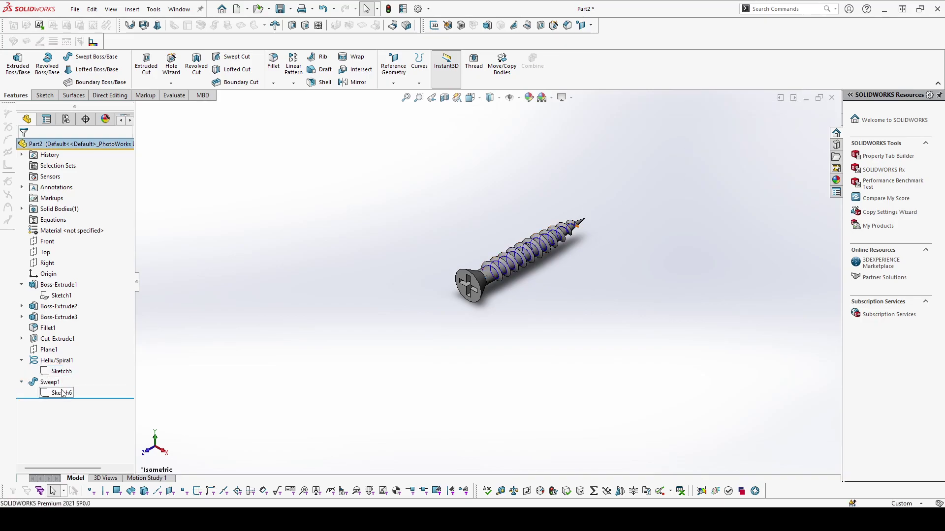
click(56, 361)
click(372, 295)
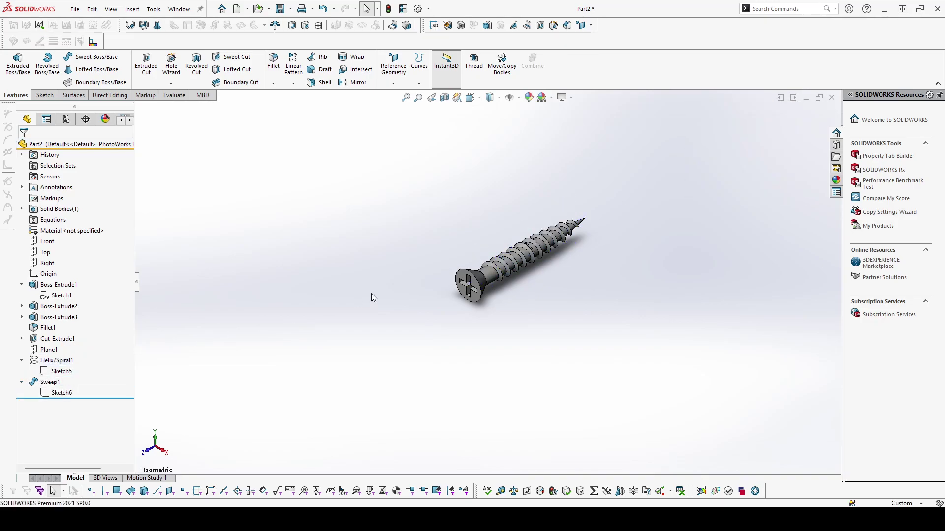
scroll(566, 252, down, 5)
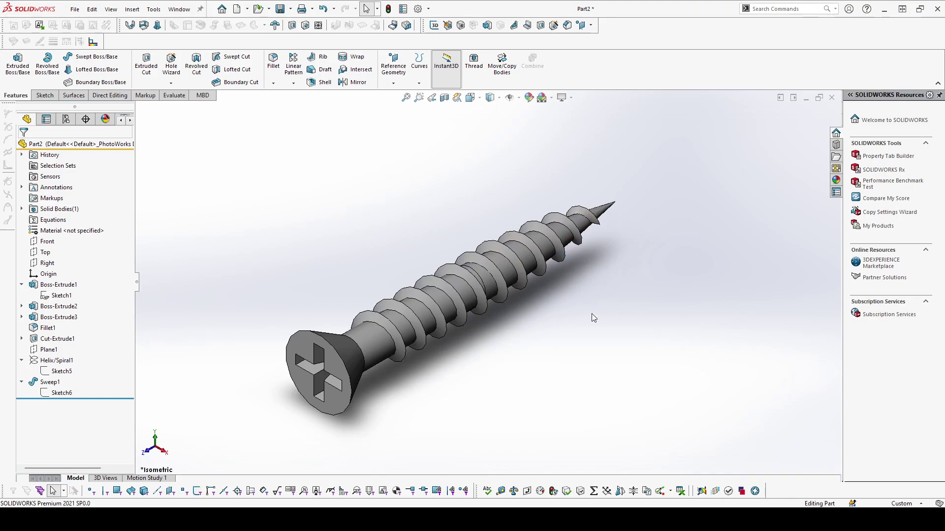
middle_drag(592, 317, 668, 247)
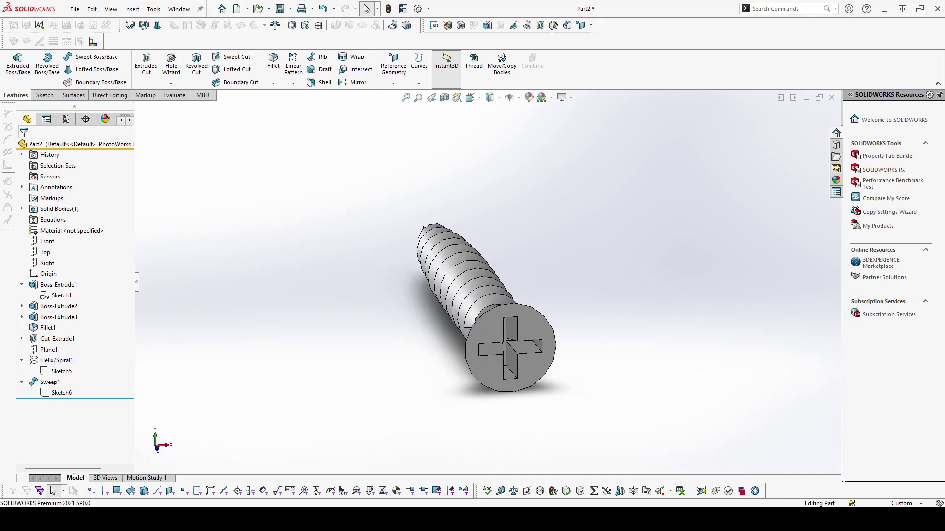
scroll(403, 307, down, 5)
scroll(450, 313, down, 5)
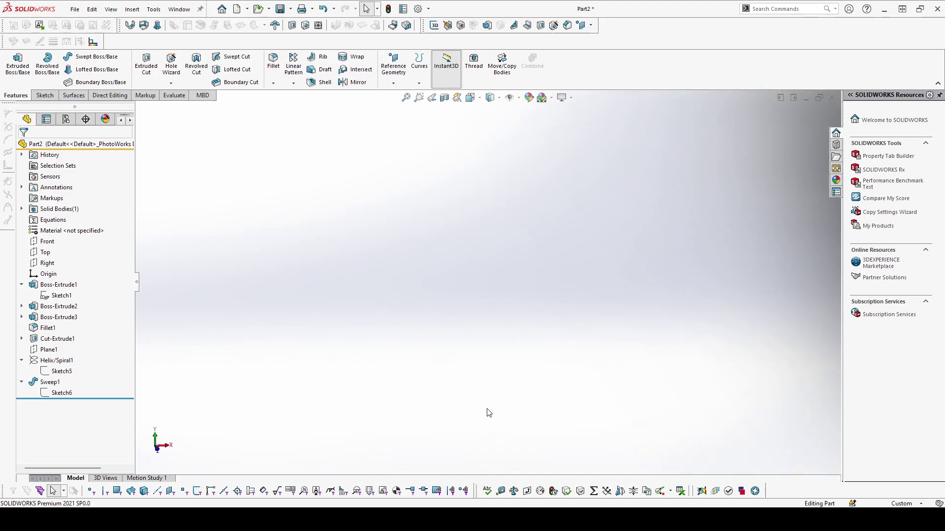
scroll(525, 361, up, 5)
scroll(525, 356, up, 2)
mouse_move(525, 356)
middle_down()
mouse_move(392, 362)
mouse_move(458, 386)
middle_up()
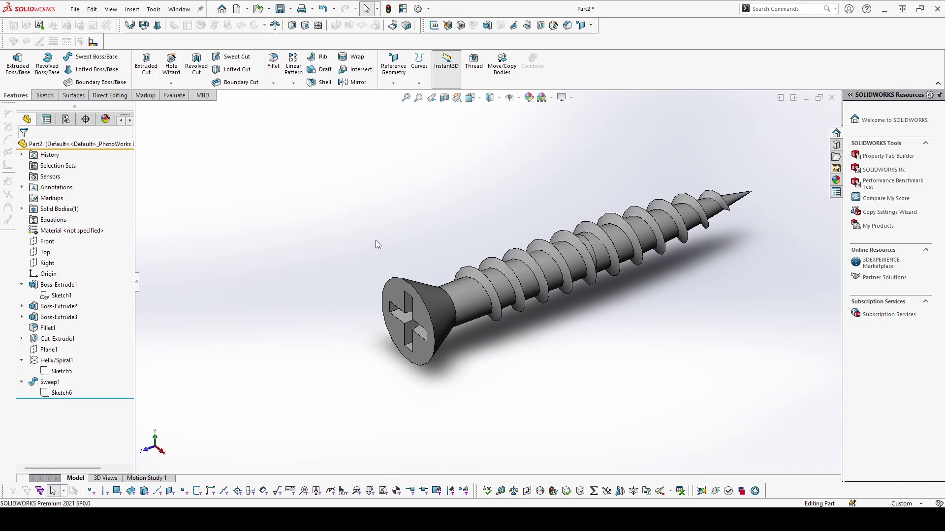
ctrl+middle_drag(600, 390, 449, 459)
key(Escape)
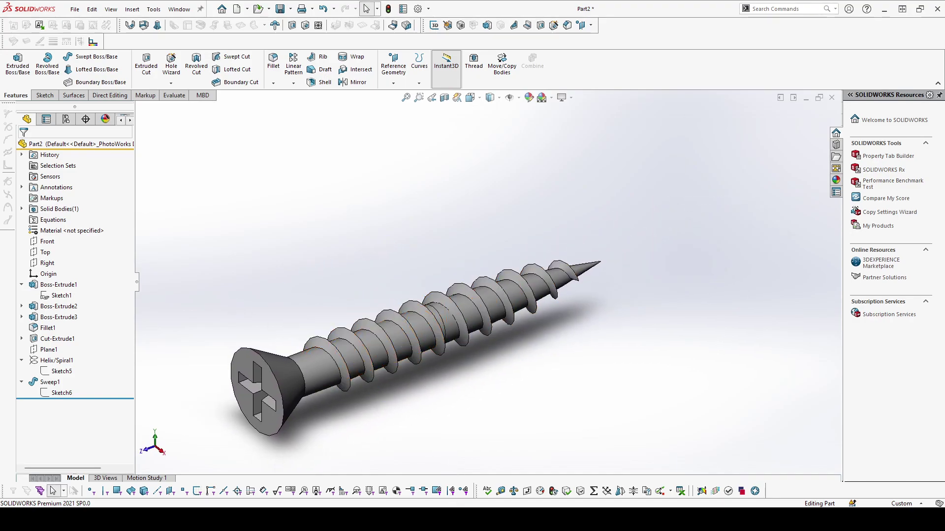